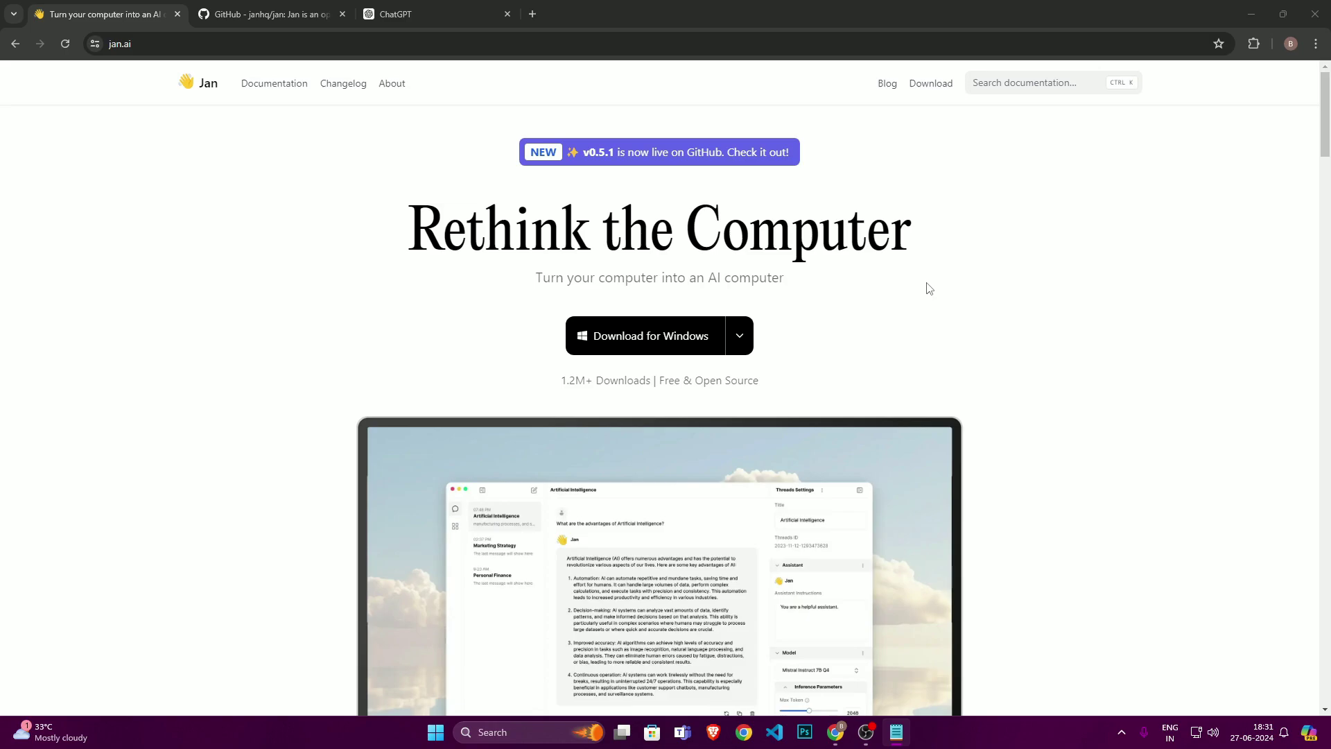
# Review the Features section of the Jan website, covering local models, remote API, offline use, cross-platform support and extensions
pyautogui.scroll(-5, 1019, 271)
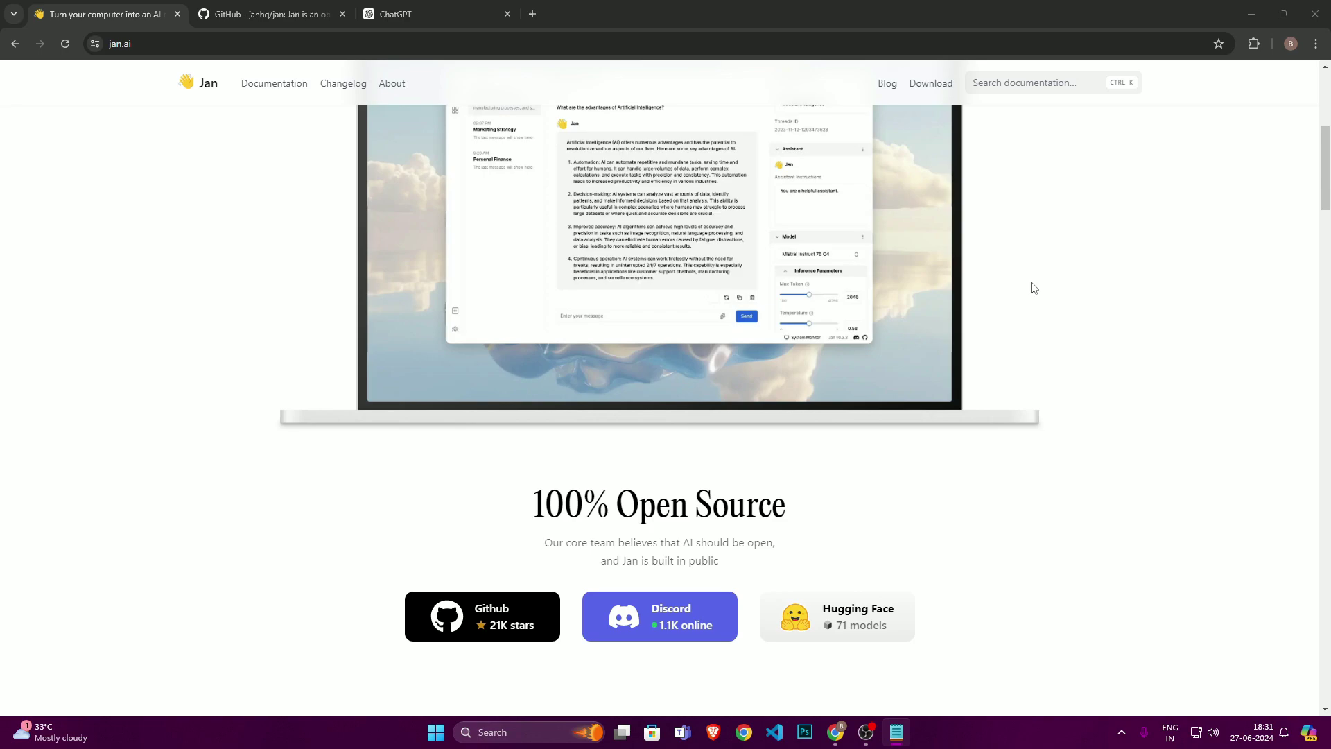
pyautogui.scroll(-9, 1031, 291)
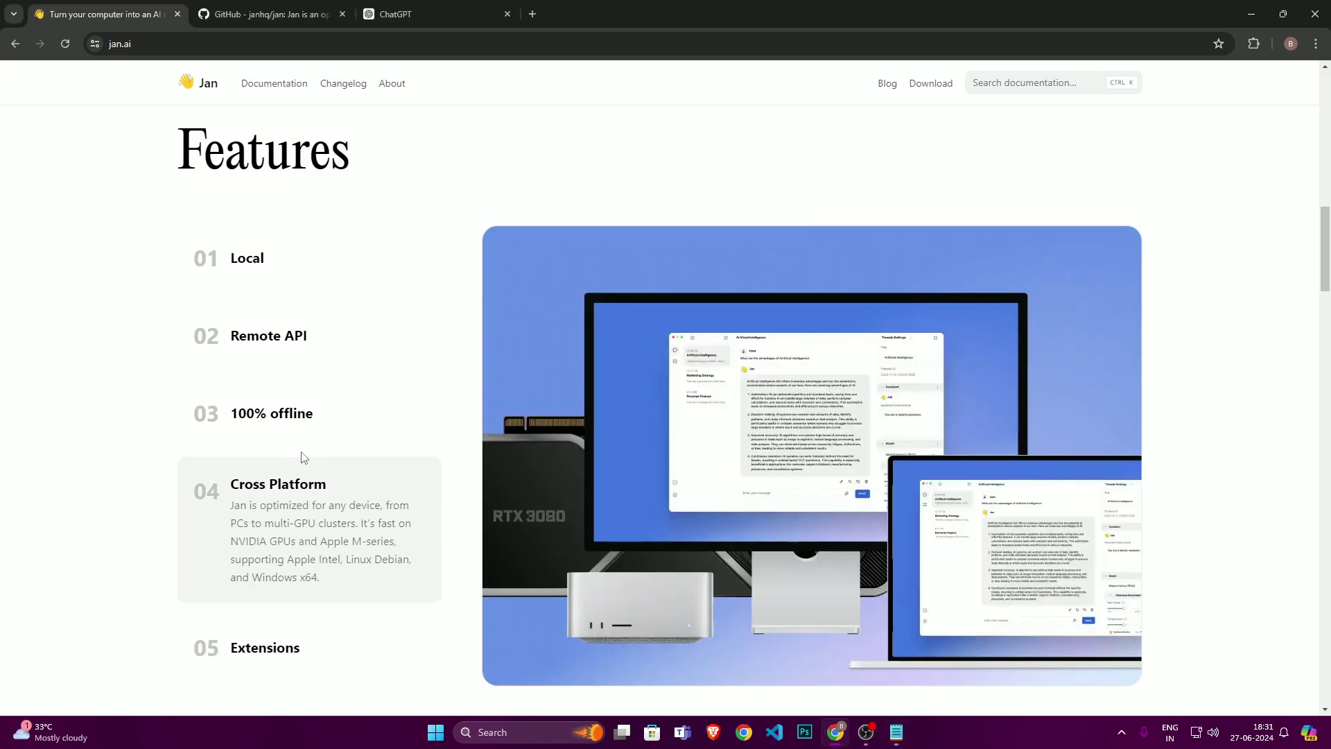
pyautogui.moveTo(309, 386)
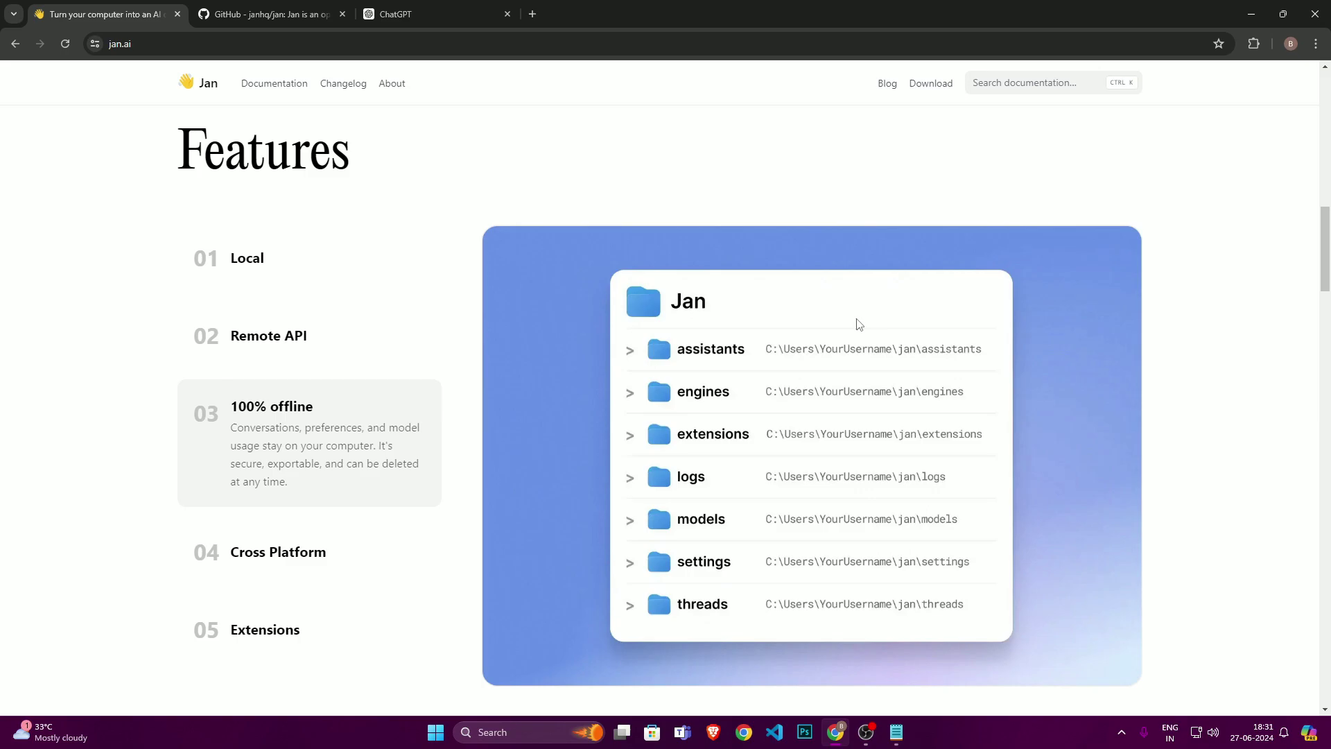
pyautogui.moveTo(257, 563)
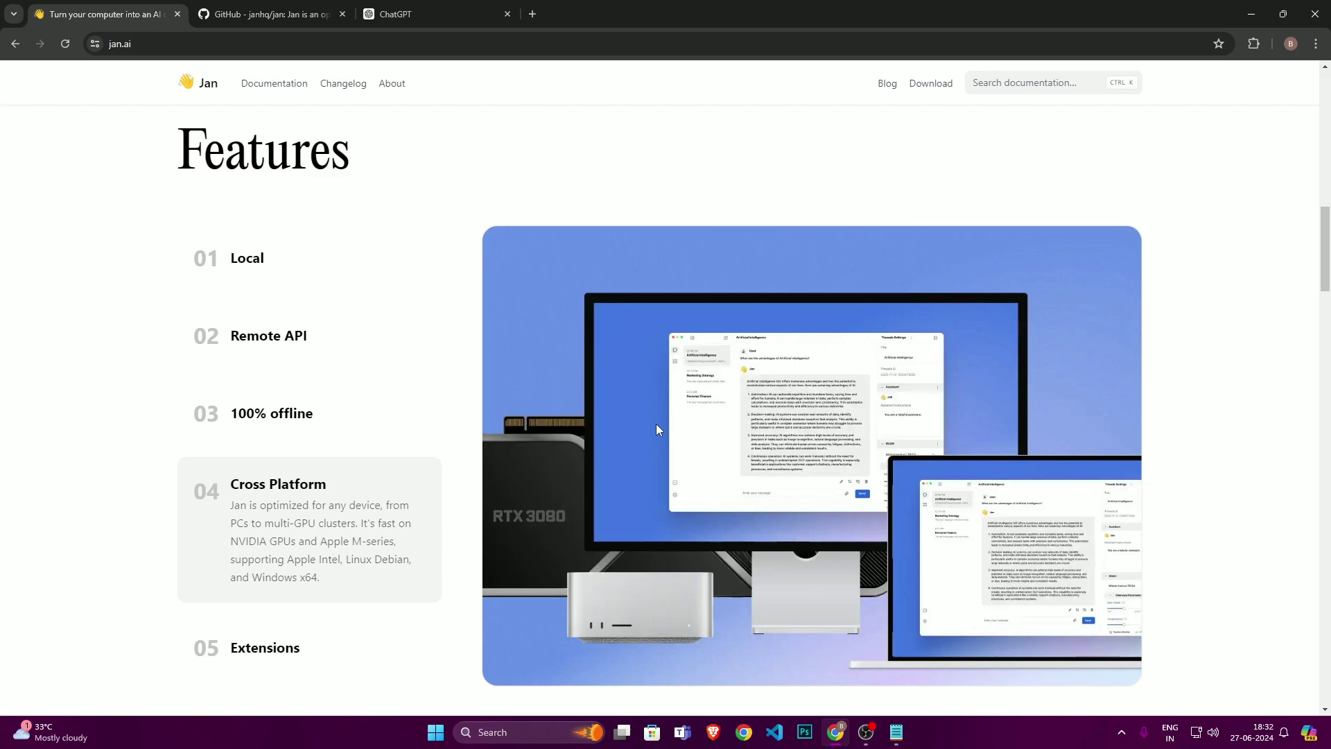
pyautogui.moveTo(291, 346)
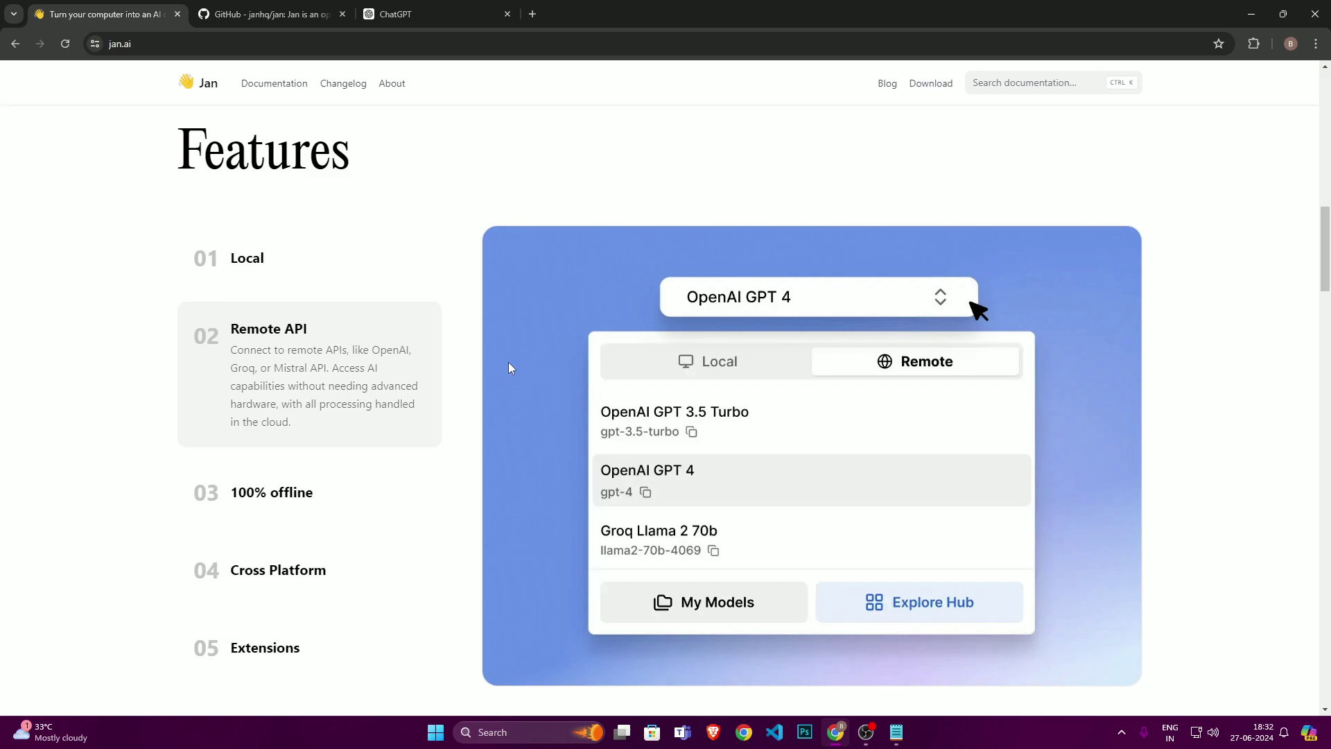
pyautogui.click(368, 261)
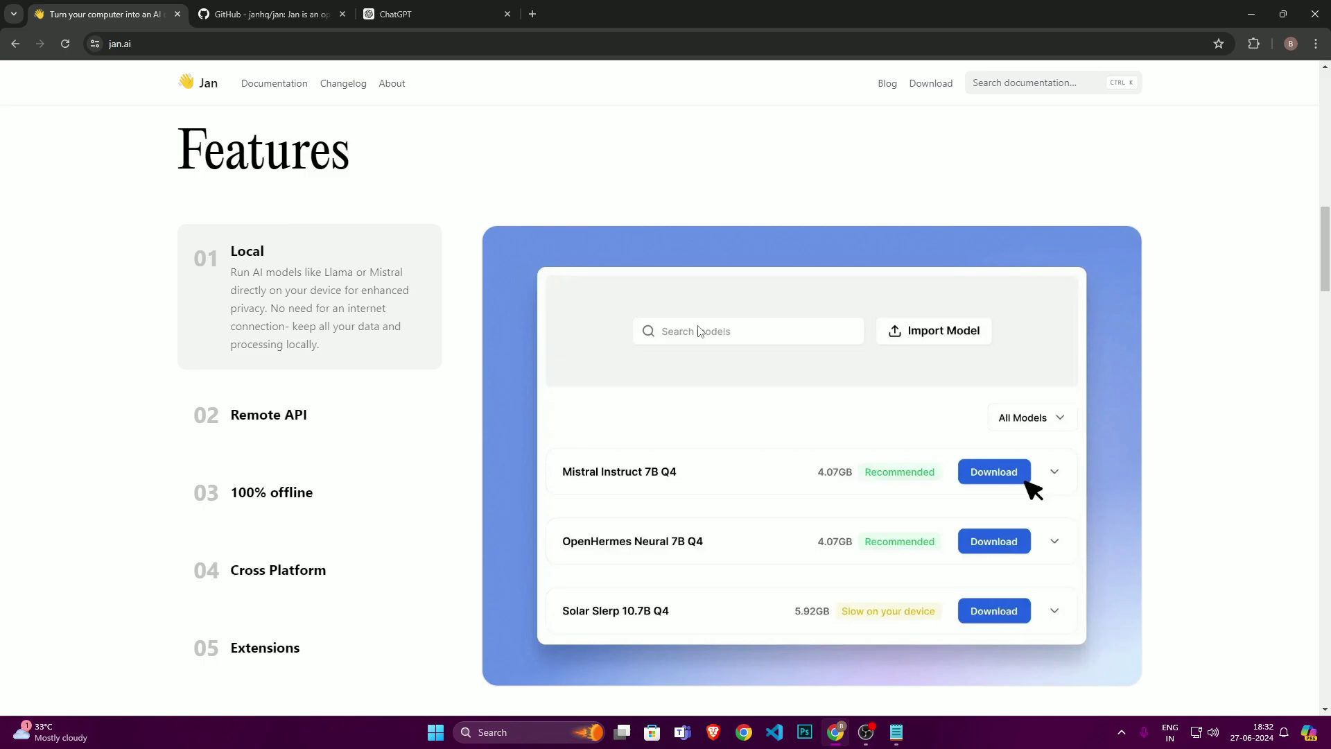
pyautogui.click(277, 664)
pyautogui.scroll(-2, 537, 499)
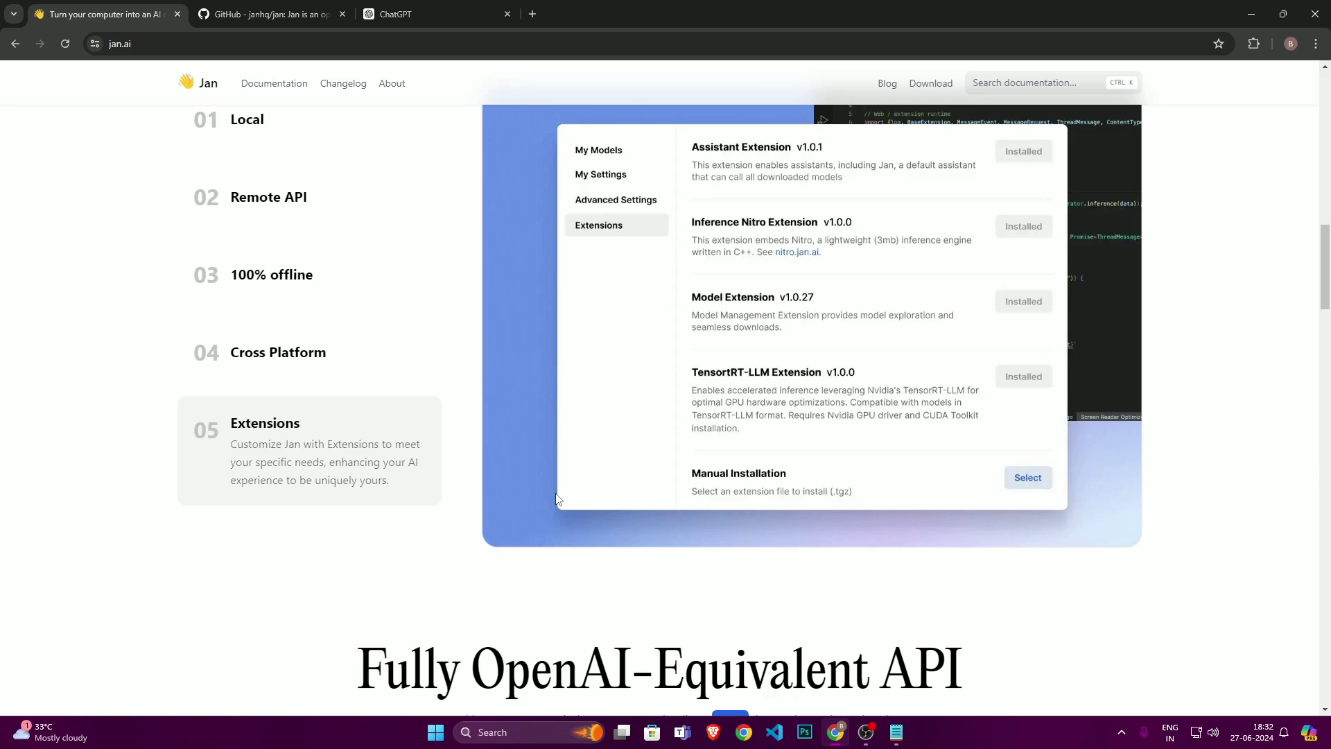
# Examine the Fully OpenAI-Equivalent API section and its list of endpoints
pyautogui.scroll(-7, 556, 498)
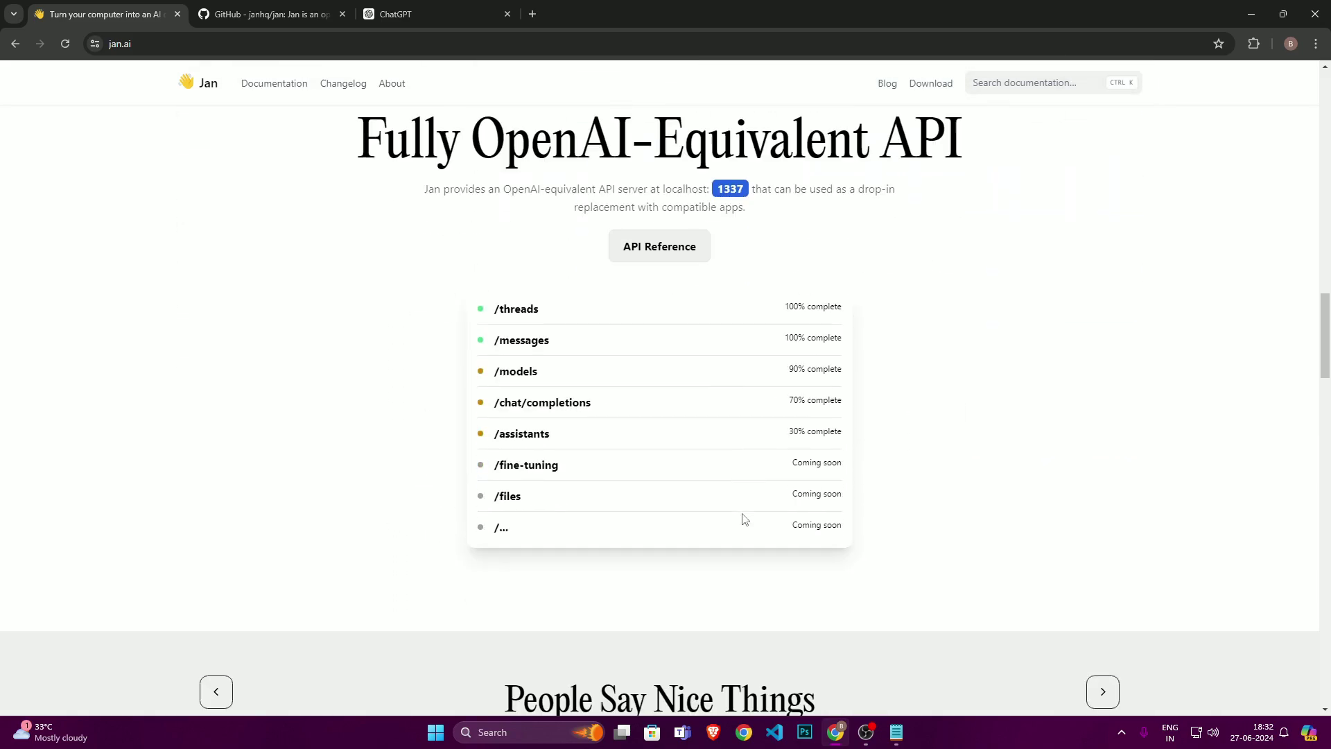
pyautogui.scroll(3, 704, 512)
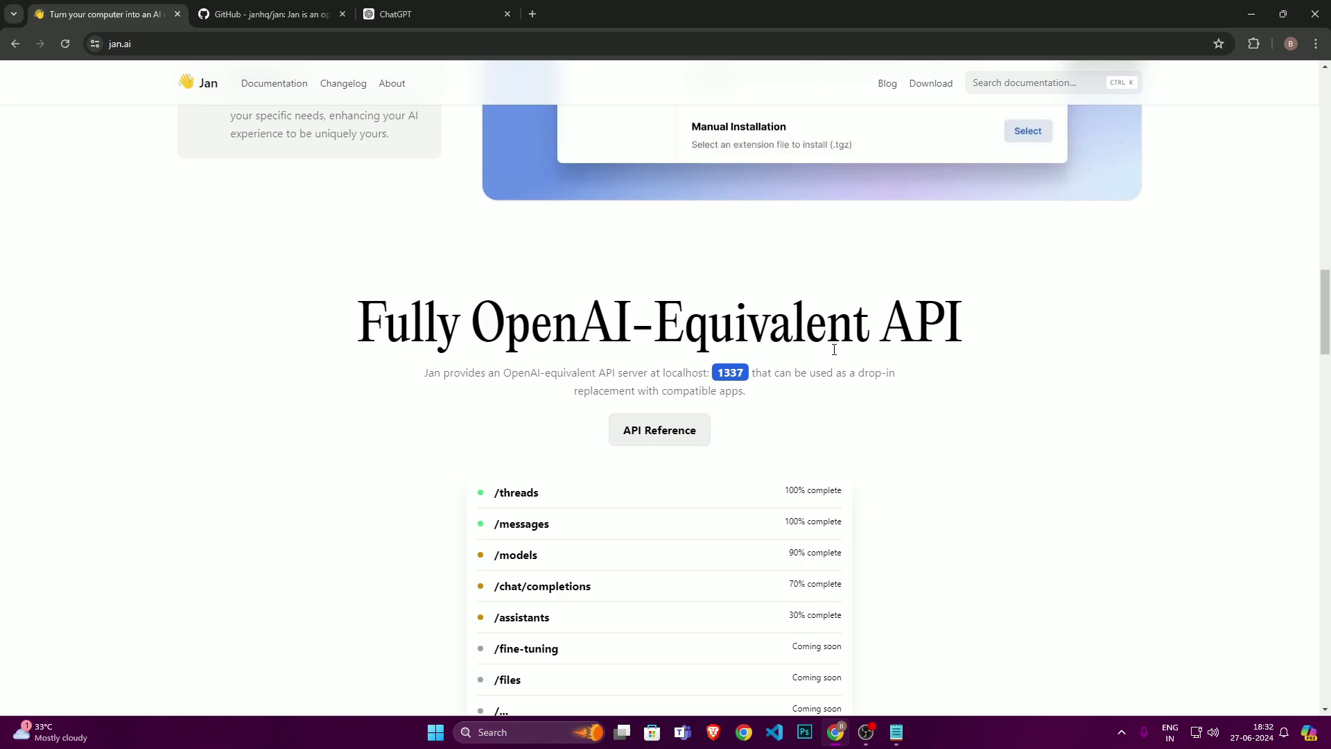
pyautogui.scroll(-2, 834, 350)
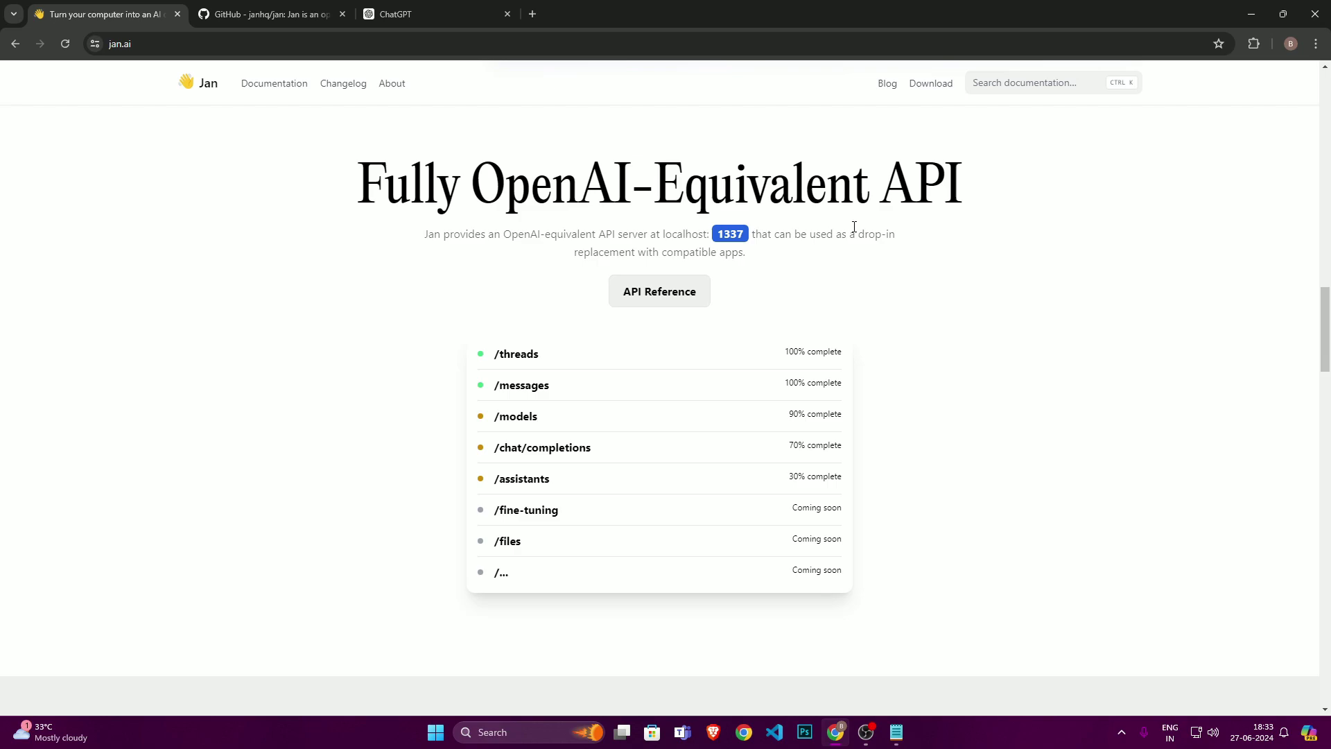
# Examine the testimonials and the core team, contributors, pull requests and downloads statistics further down the website
pyautogui.scroll(-15, 894, 263)
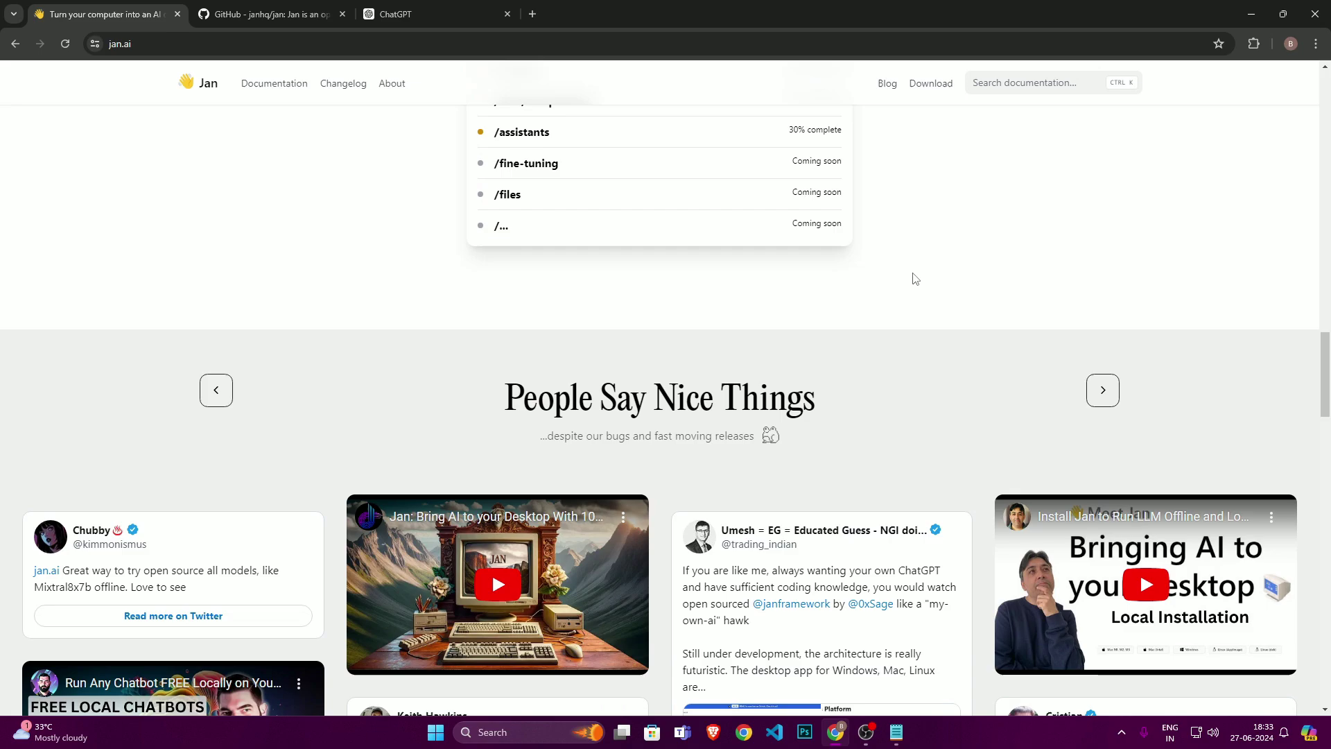
pyautogui.scroll(-15, 995, 499)
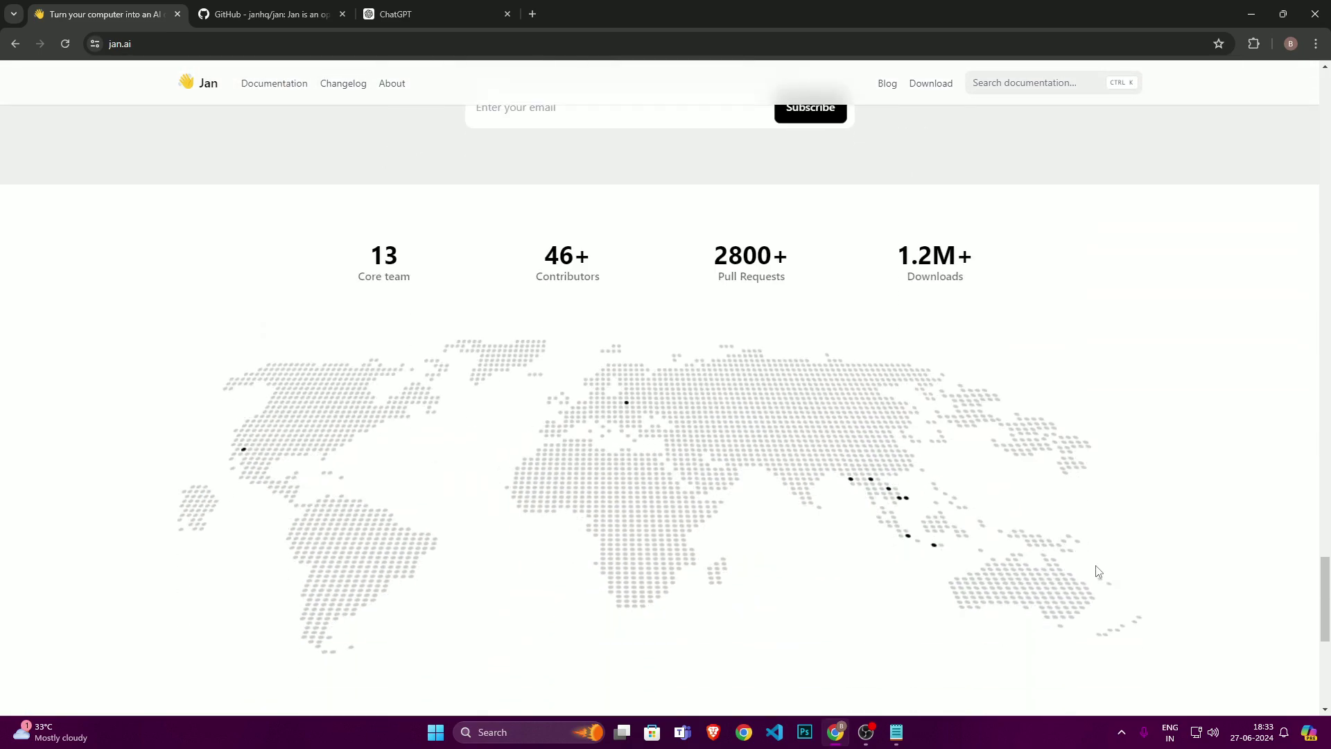
pyautogui.scroll(6, 390, 262)
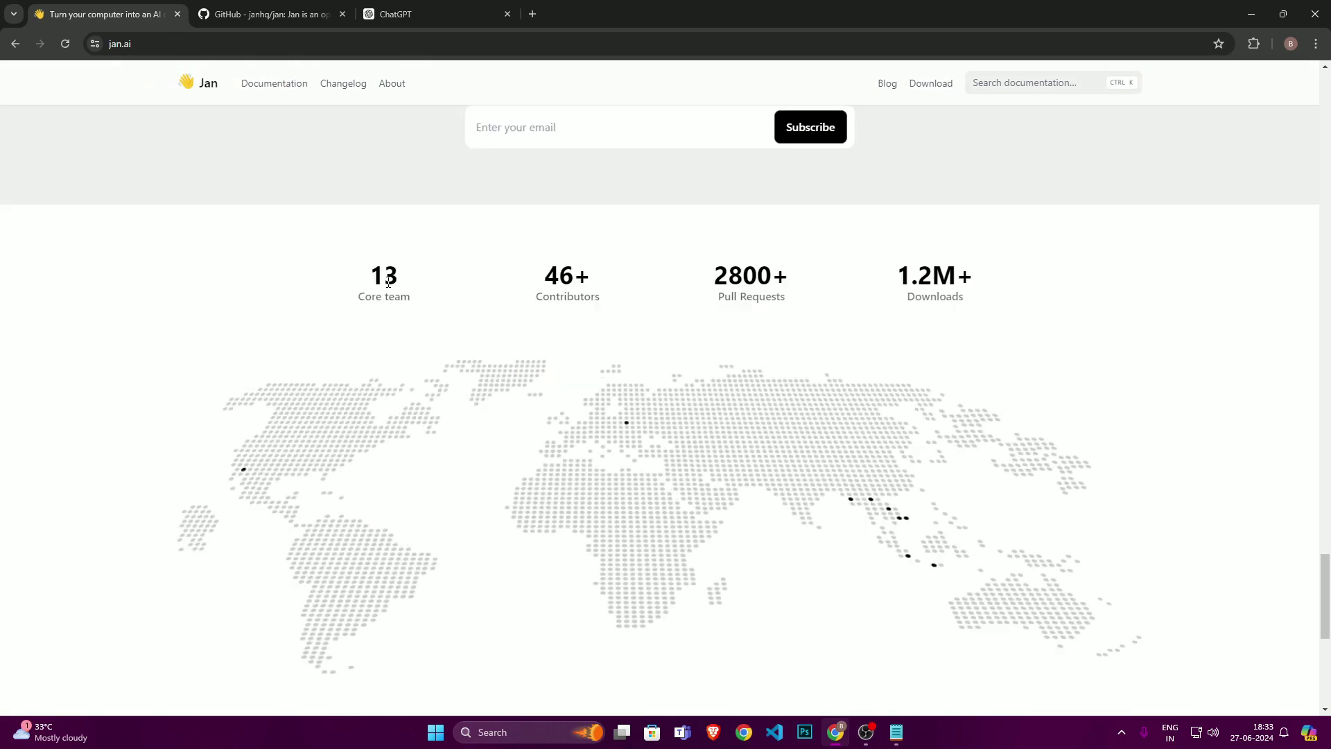
pyautogui.moveTo(388, 280); pyautogui.dragTo(449, 288)
pyautogui.click(461, 291)
pyautogui.moveTo(705, 280); pyautogui.dragTo(819, 293)
pyautogui.click(833, 292)
pyautogui.scroll(-7, 901, 312)
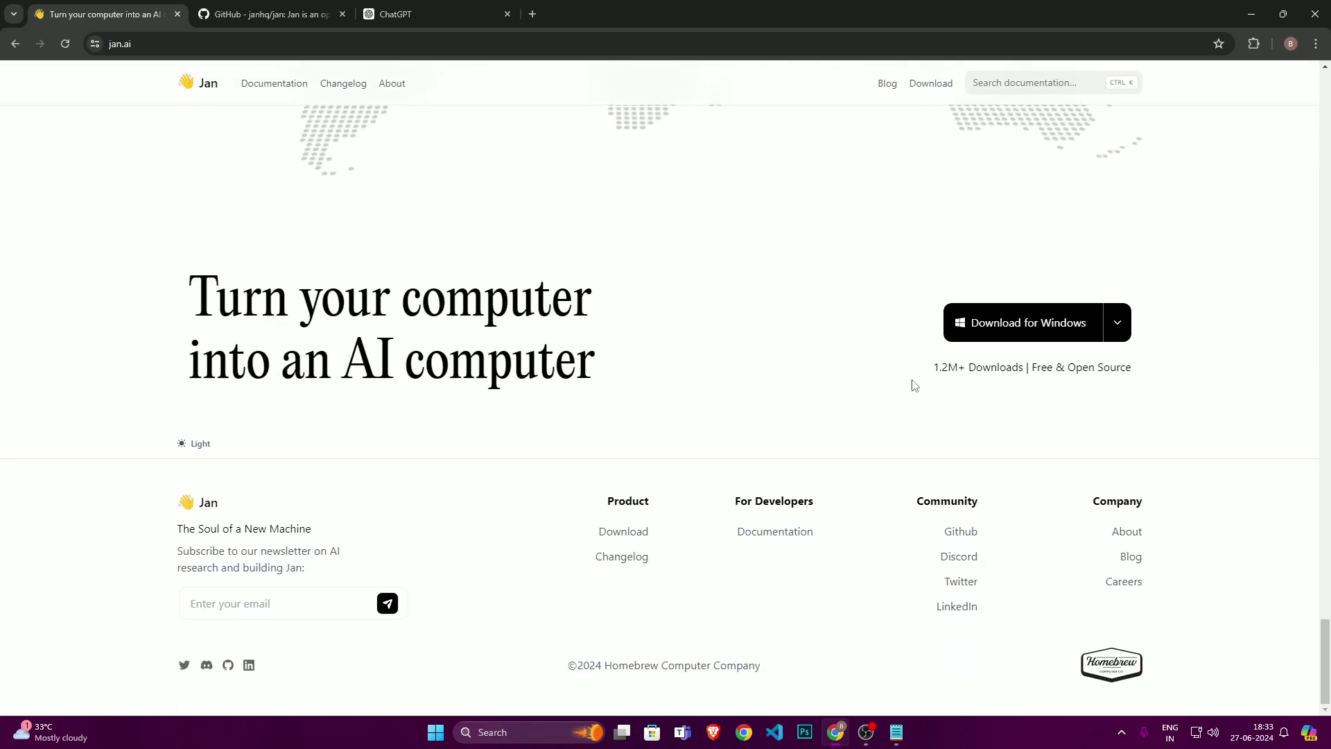
# Return from the footer to the start of the Jan home page
pyautogui.middleClick(463, 525)
pyautogui.scroll(10, 835, 193)
pyautogui.scroll(20, 835, 192)
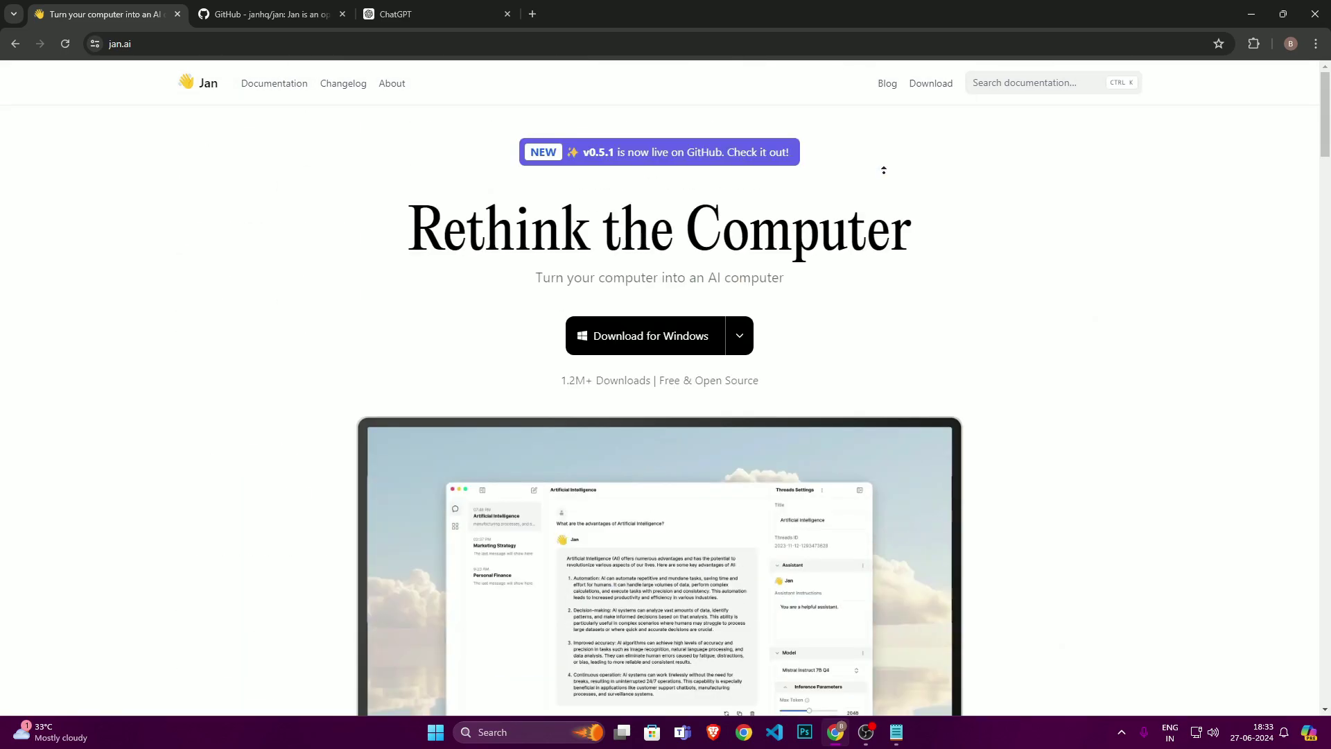
pyautogui.middleClick(882, 170)
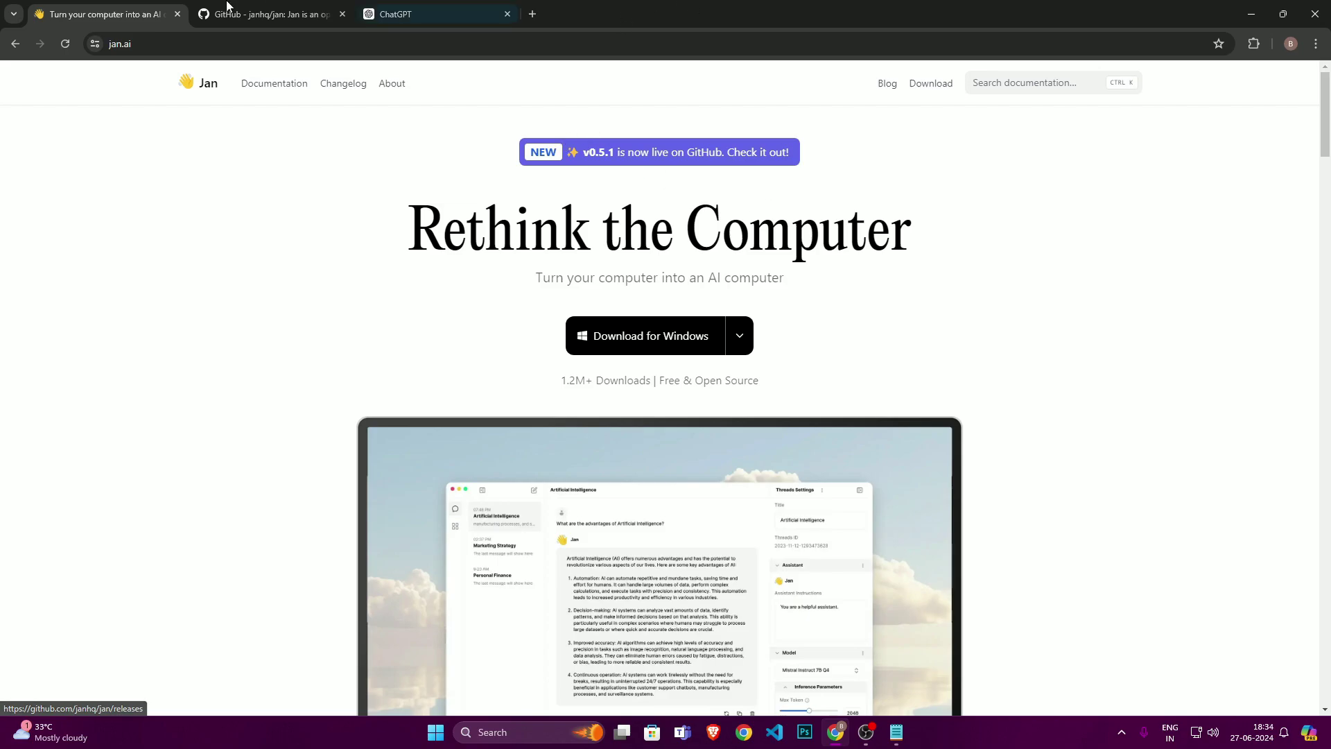
# Switch to the janhq/jan GitHub repository and examine its description, stars and file list
pyautogui.hotkey('ctrl', 'Tab')
pyautogui.press('Home')
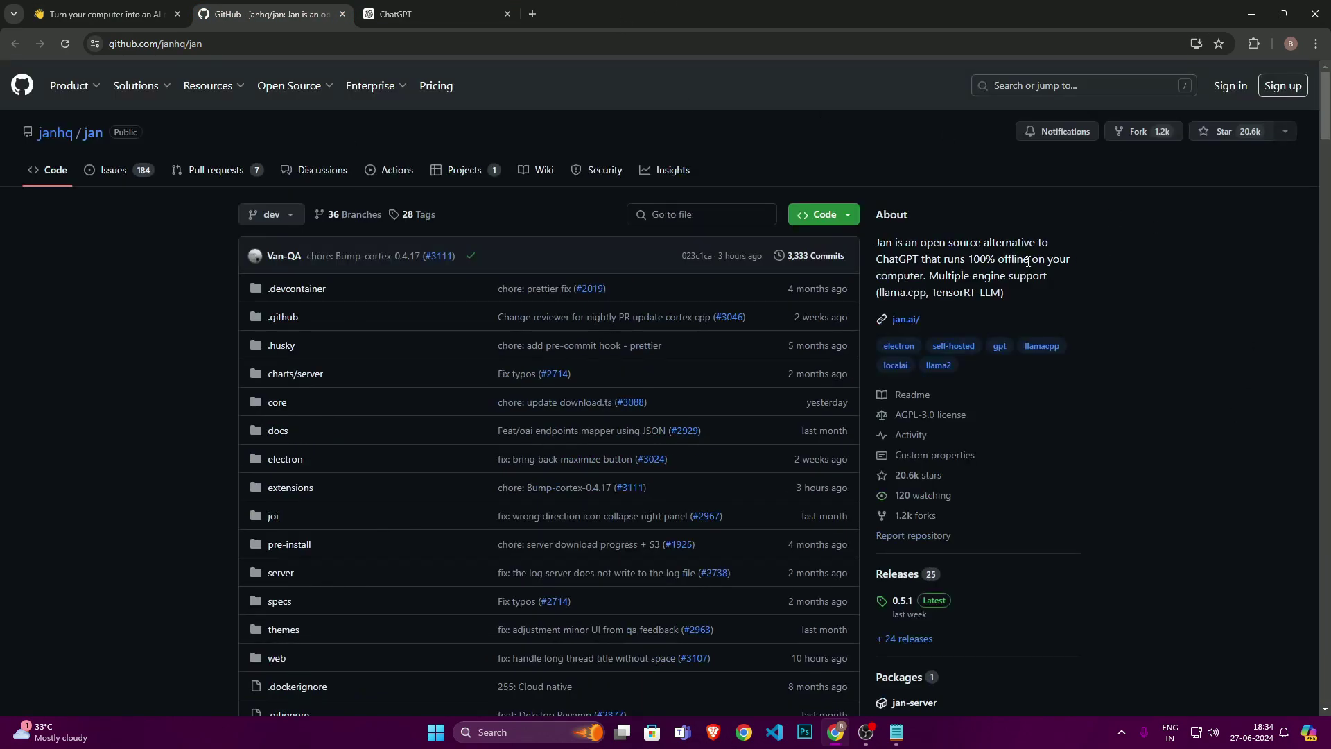
pyautogui.middleClick(1152, 176)
pyautogui.scroll(-1, 1137, 256)
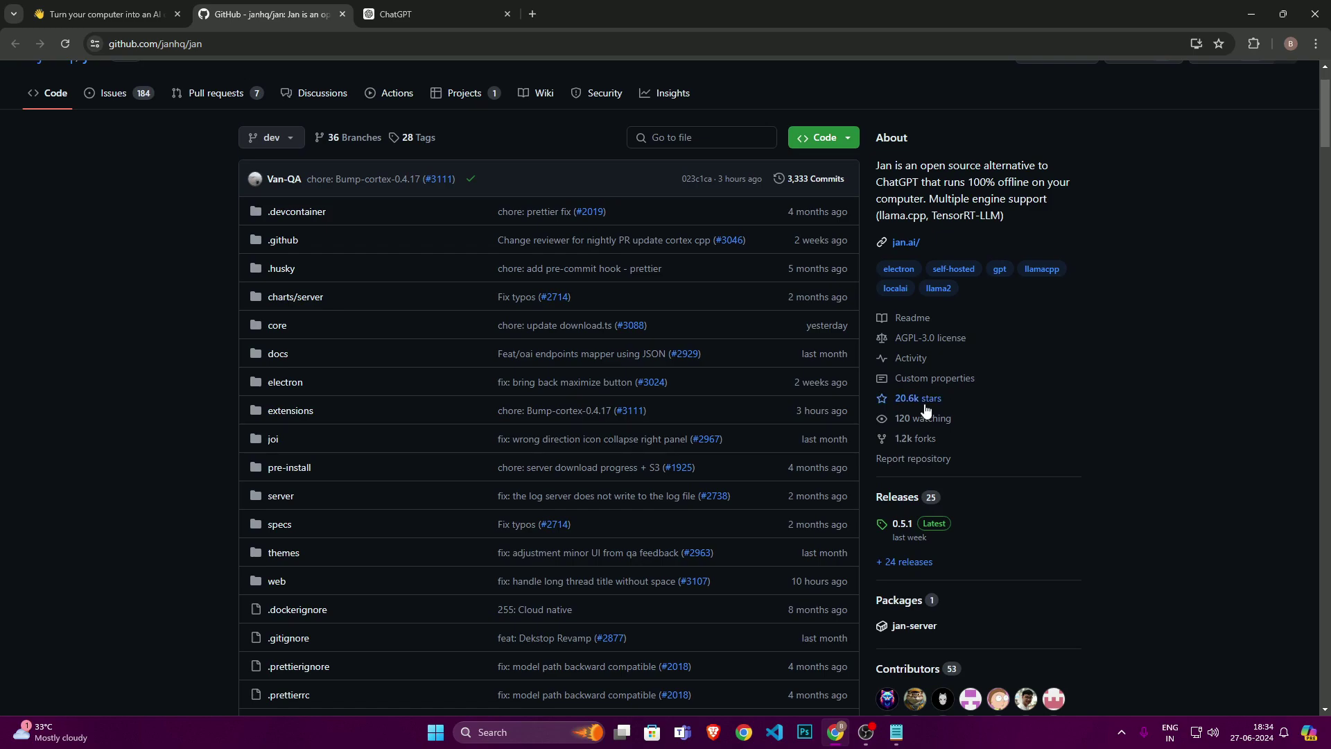
pyautogui.middleClick(1126, 207)
pyautogui.middleClick(1148, 181)
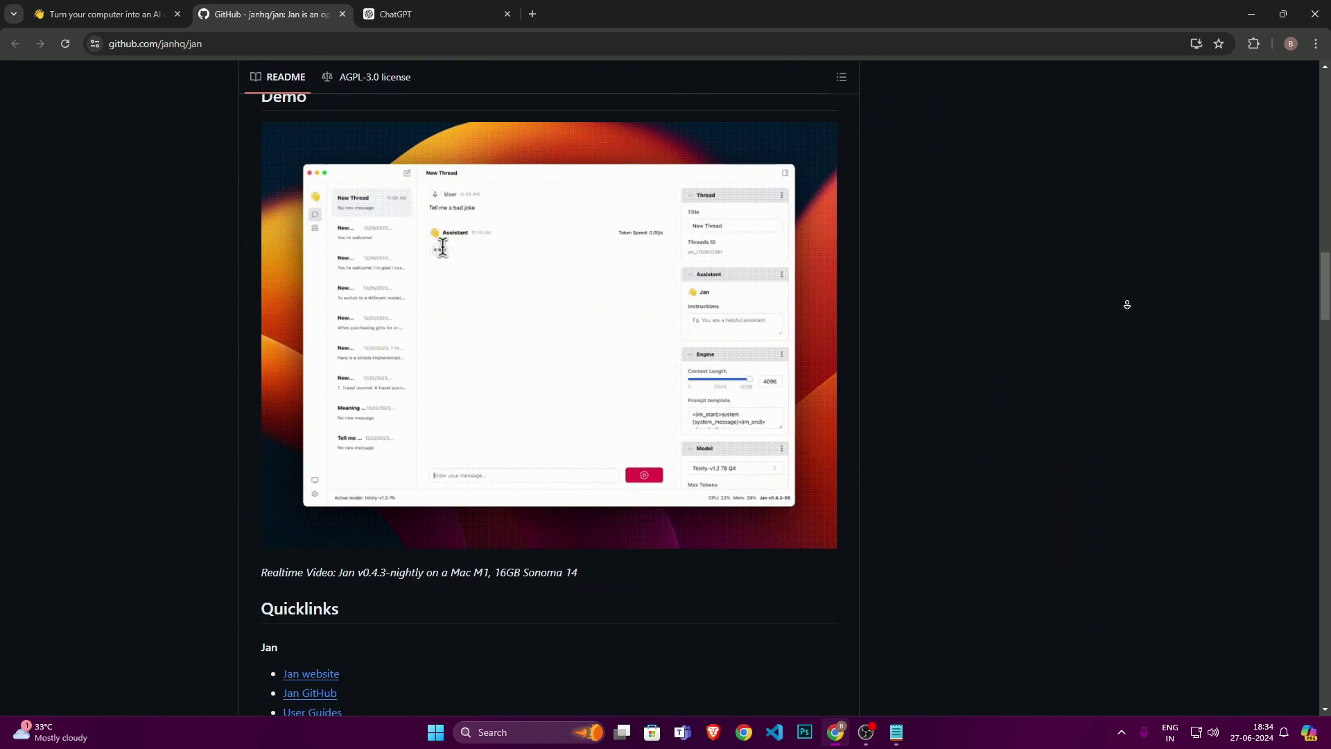
# Examine the repository README's download table, quicklinks, running requirements, and license section
pyautogui.scroll(4, 1117, 316)
pyautogui.scroll(3, 395, 181)
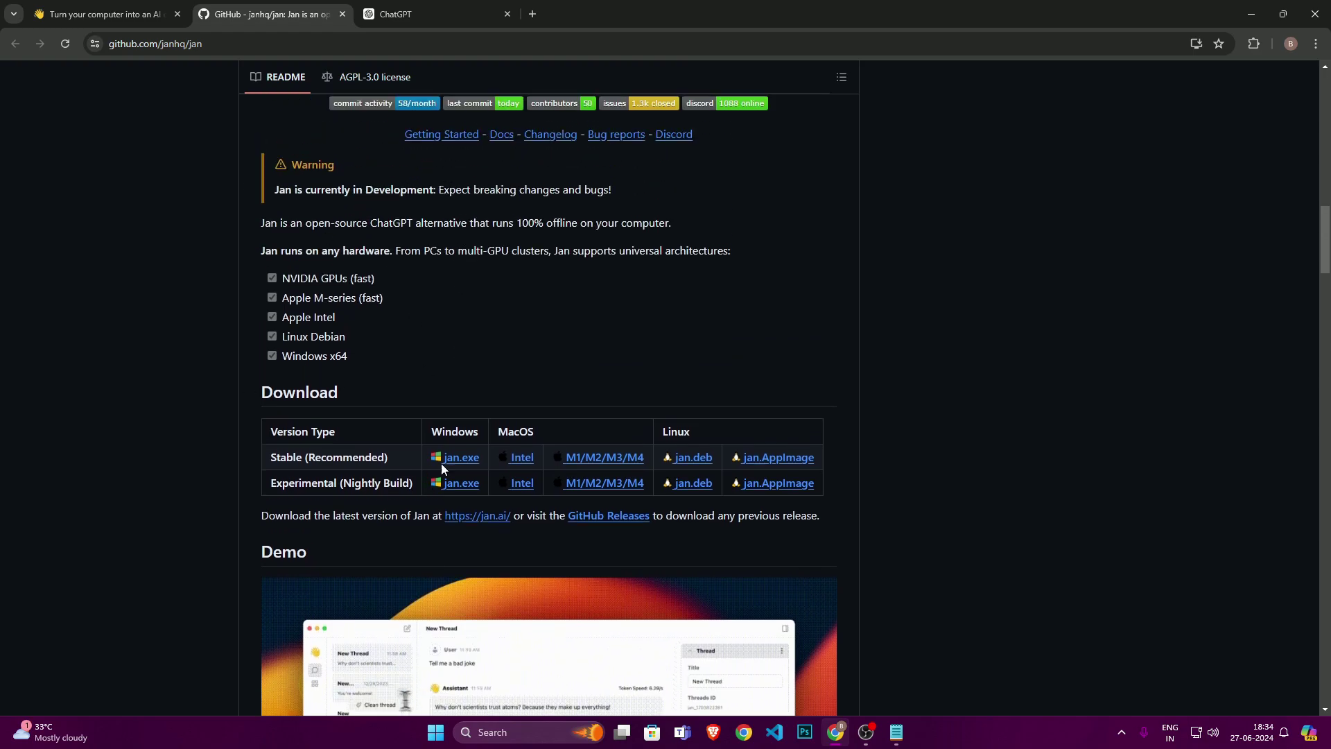
pyautogui.middleClick(1025, 181)
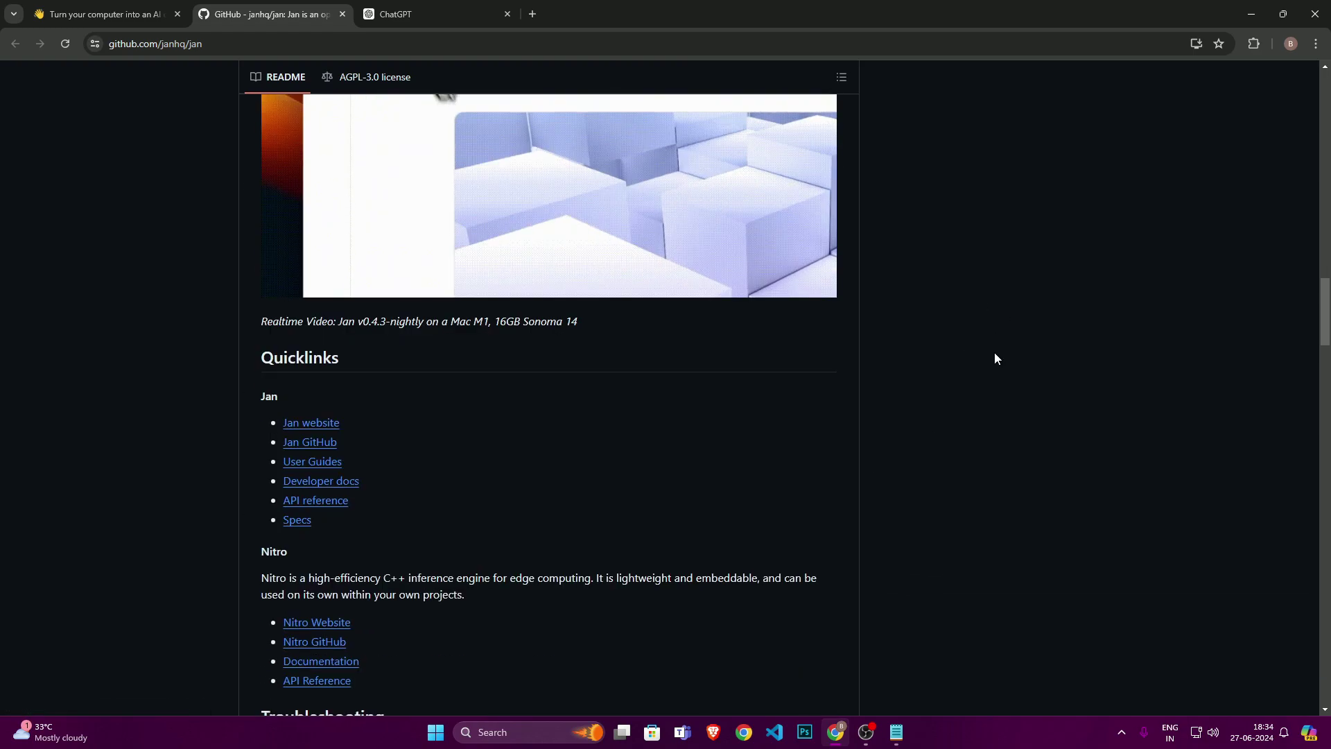
pyautogui.scroll(4, 871, 315)
pyautogui.scroll(-20, 873, 295)
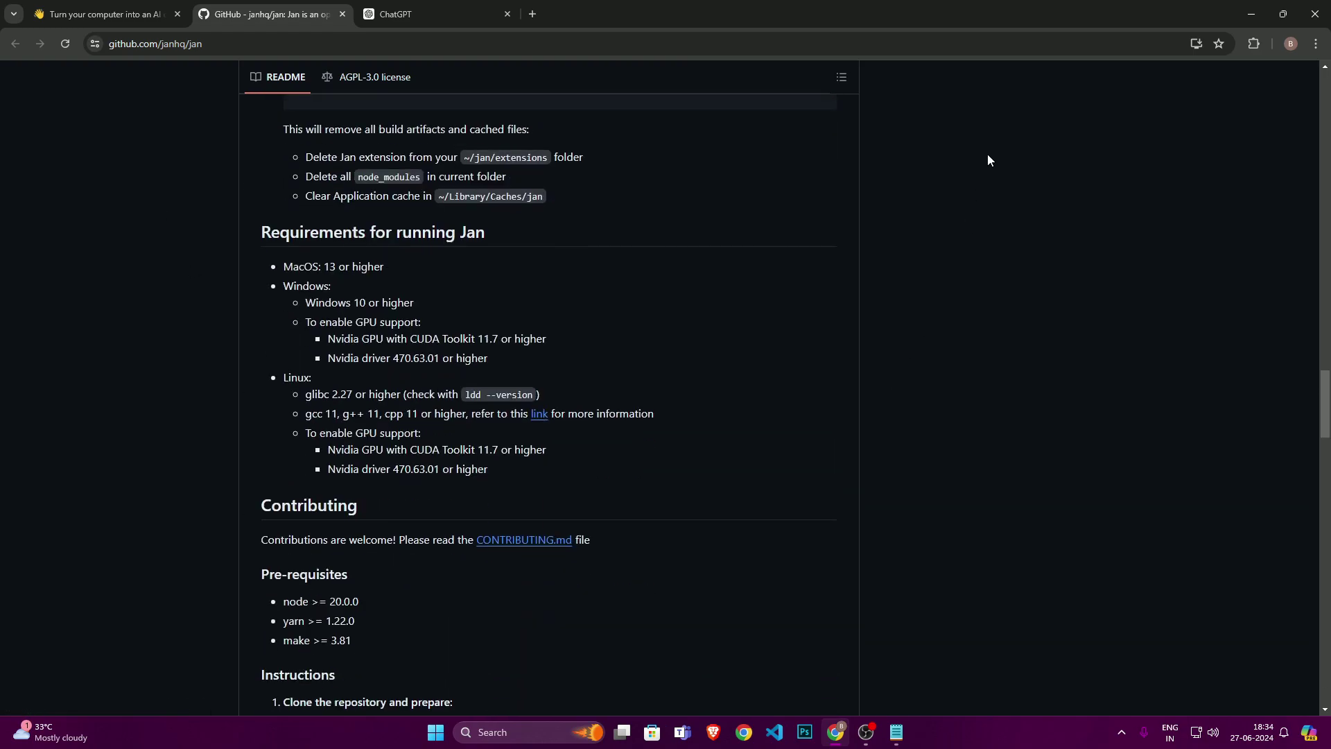
pyautogui.scroll(-5, 1024, 342)
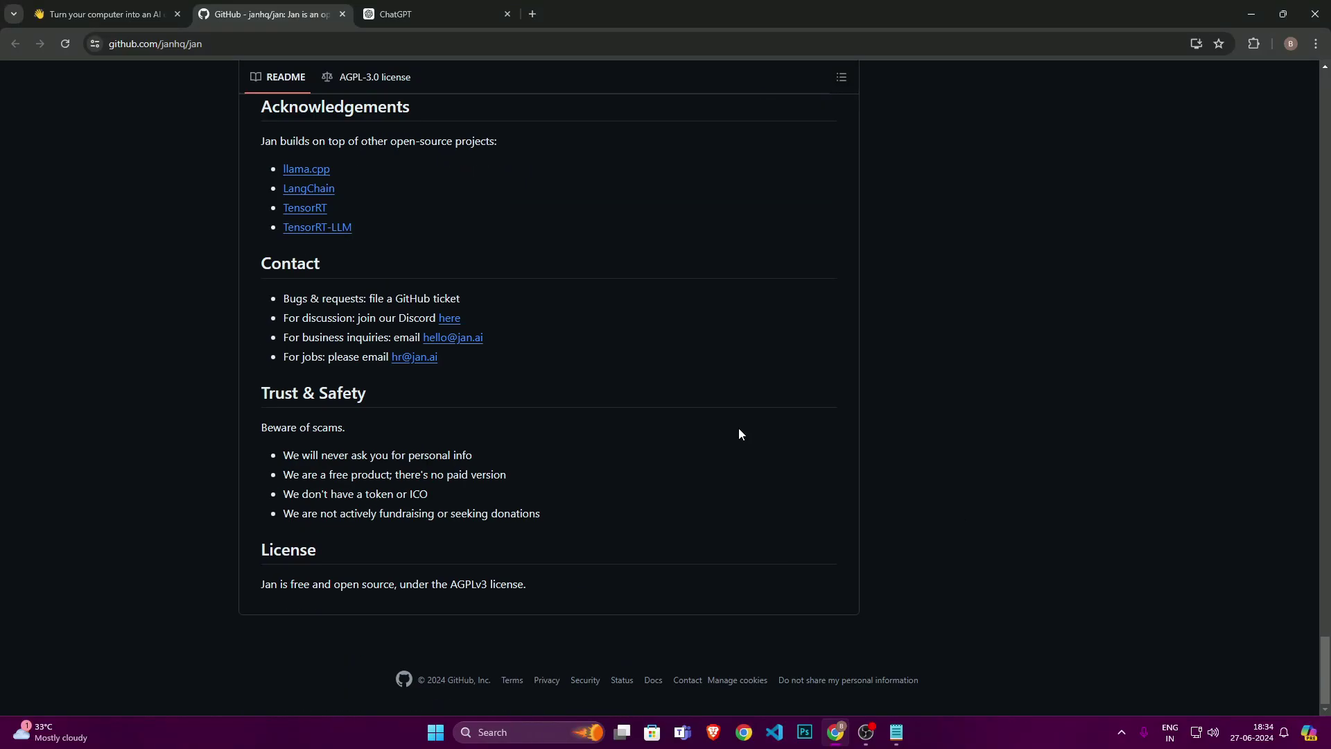
# Go back to the Jan website and download the Windows version
pyautogui.click(139, 14)
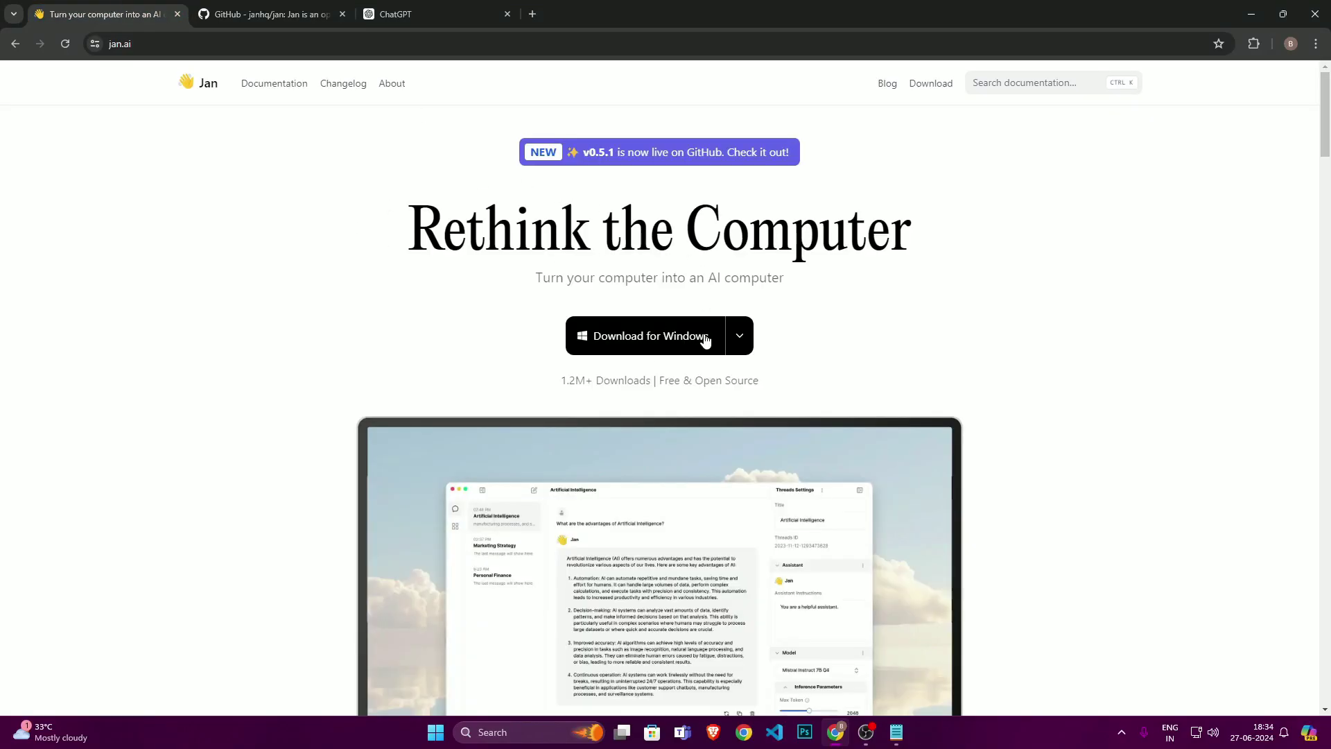
pyautogui.click(739, 335)
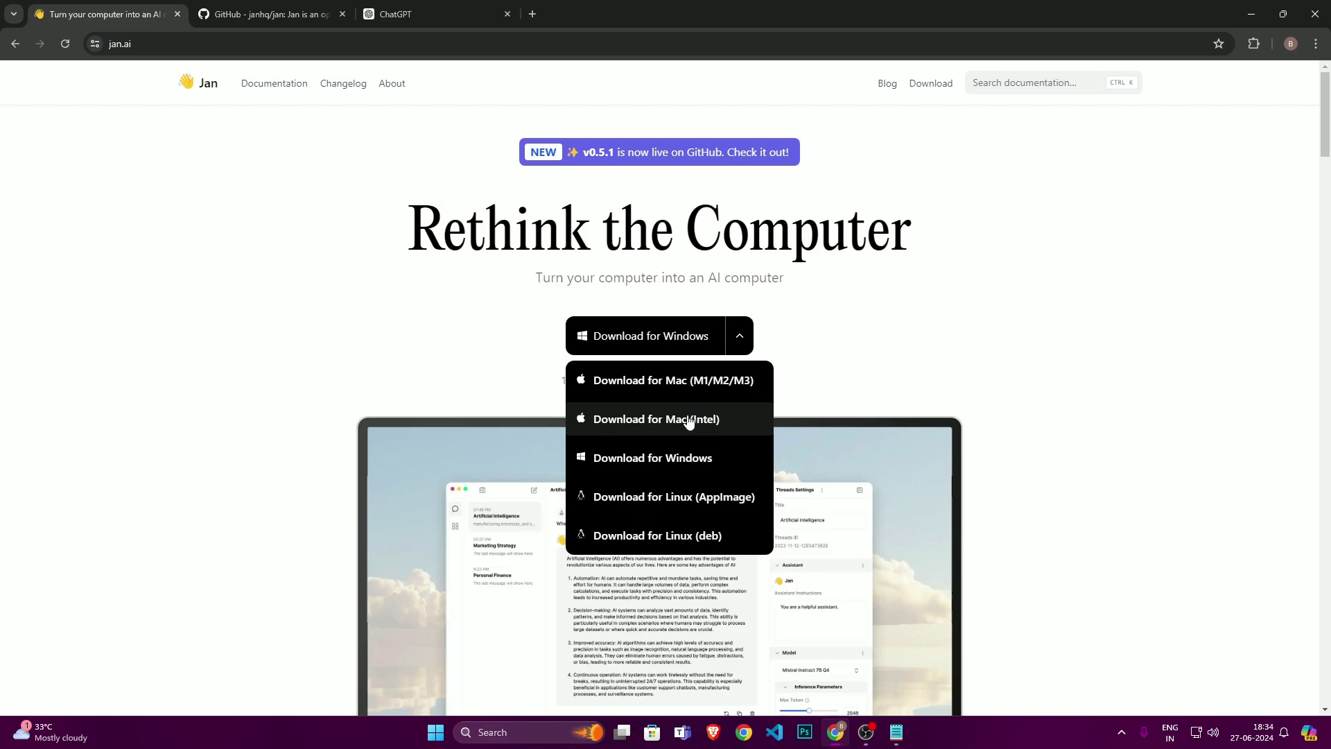
pyautogui.click(698, 459)
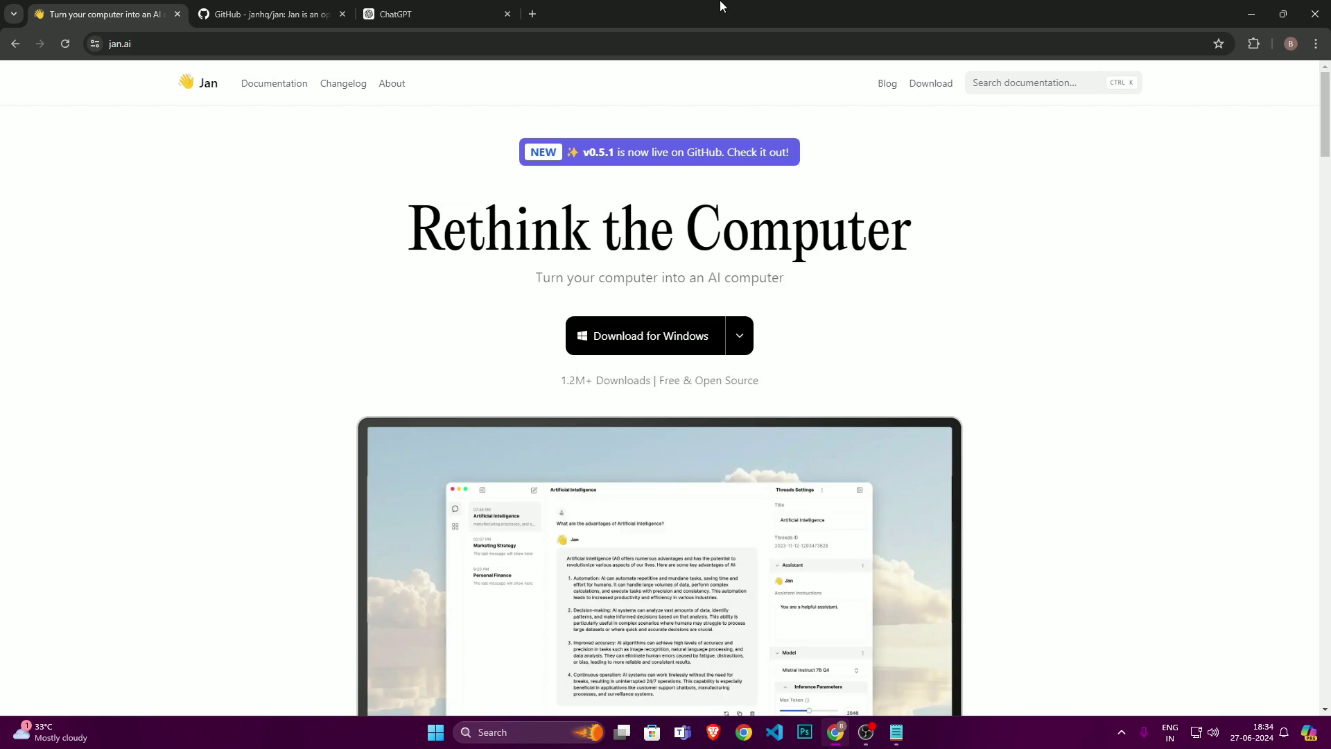
# Shrink the browser window to uncover the desktop and run the downloaded Jan installer for Windows
pyautogui.moveTo(724, 6); pyautogui.dragTo(828, 71)
pyautogui.doubleClick(40, 167)
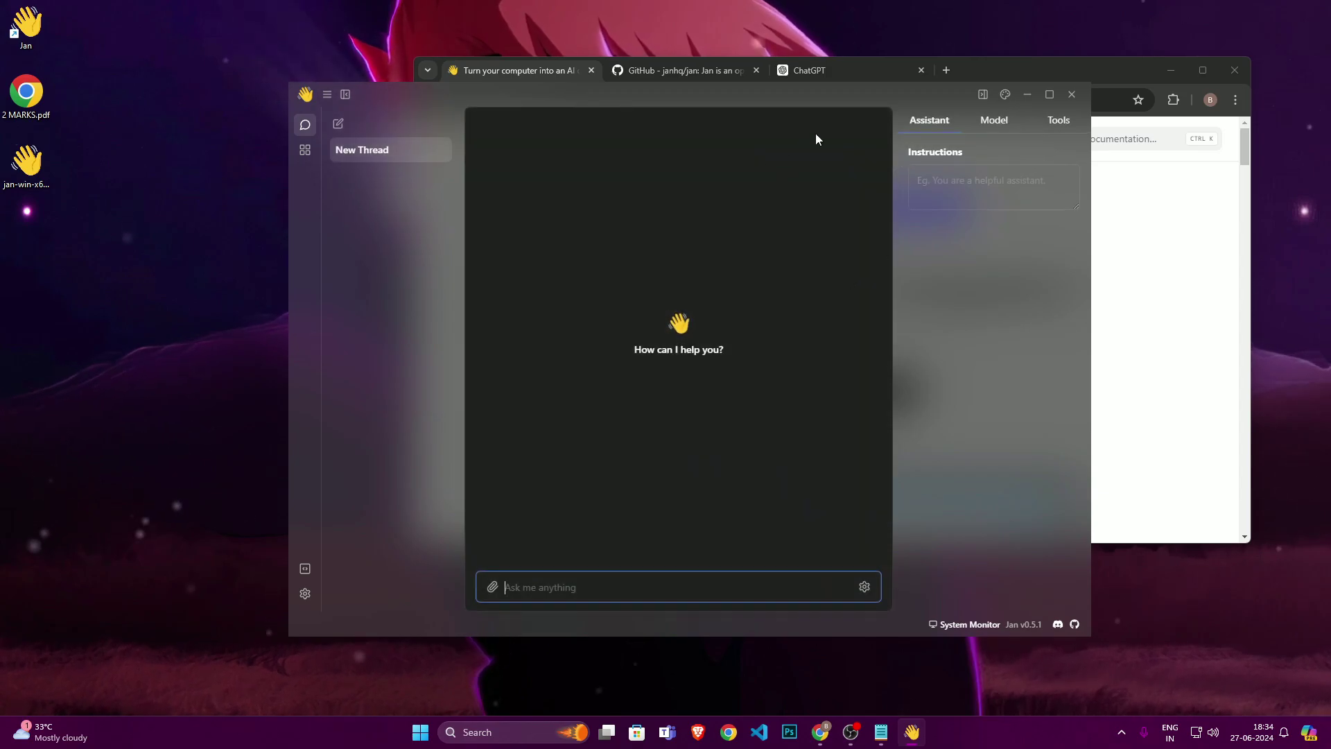
# Try the Jan window maximized, restore it to a smaller size and reposition it over the desktop
pyautogui.moveTo(910, 102)
pyautogui.mouseDown()
pyautogui.moveTo(851, 111)
pyautogui.moveTo(959, 111)
pyautogui.moveTo(920, 89)
pyautogui.moveTo(910, 108)
pyautogui.moveTo(909, 85)
pyautogui.moveTo(900, 93)
pyautogui.mouseUp()
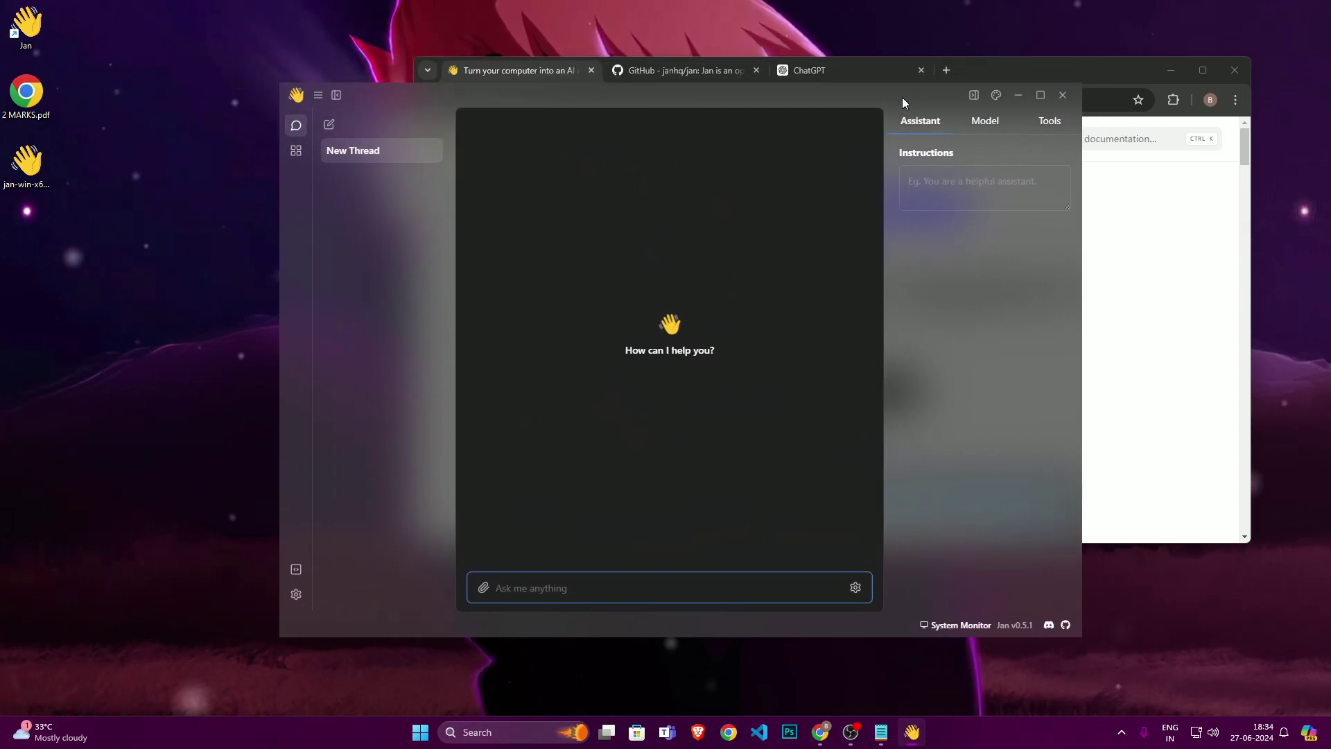
pyautogui.click(1038, 90)
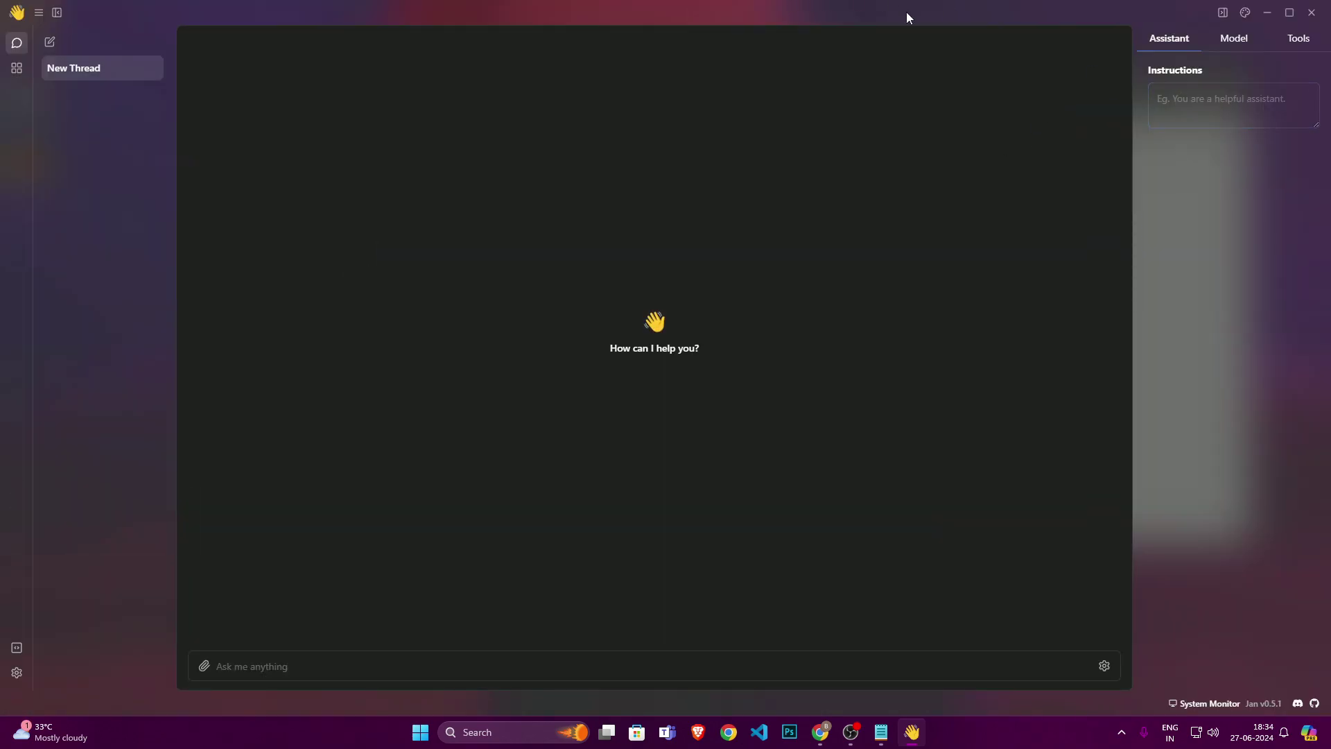
pyautogui.moveTo(841, 6)
pyautogui.mouseDown()
pyautogui.moveTo(882, 58)
pyautogui.moveTo(848, 3)
pyautogui.mouseUp()
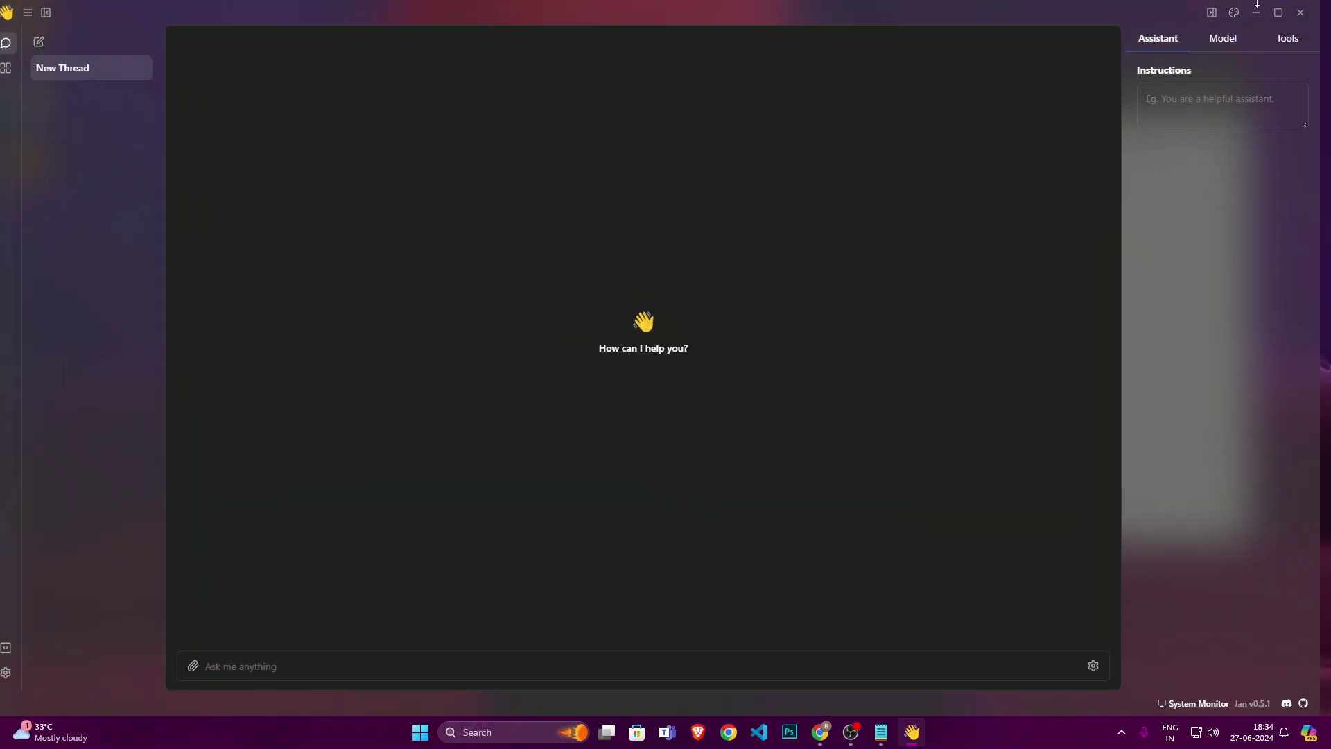
pyautogui.click(1282, 18)
pyautogui.doubleClick(1191, 6)
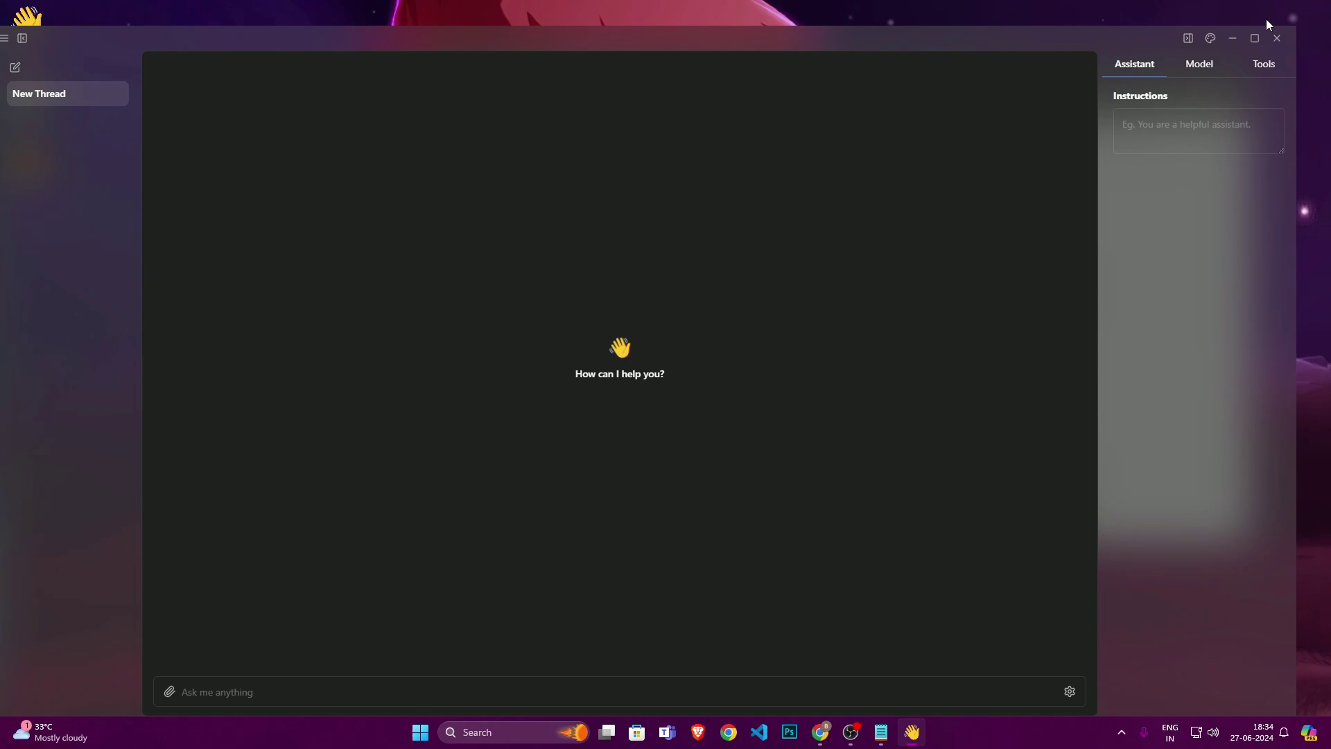
pyautogui.moveTo(1296, 29); pyautogui.dragTo(989, 244)
pyautogui.moveTo(826, 256); pyautogui.dragTo(1031, 104)
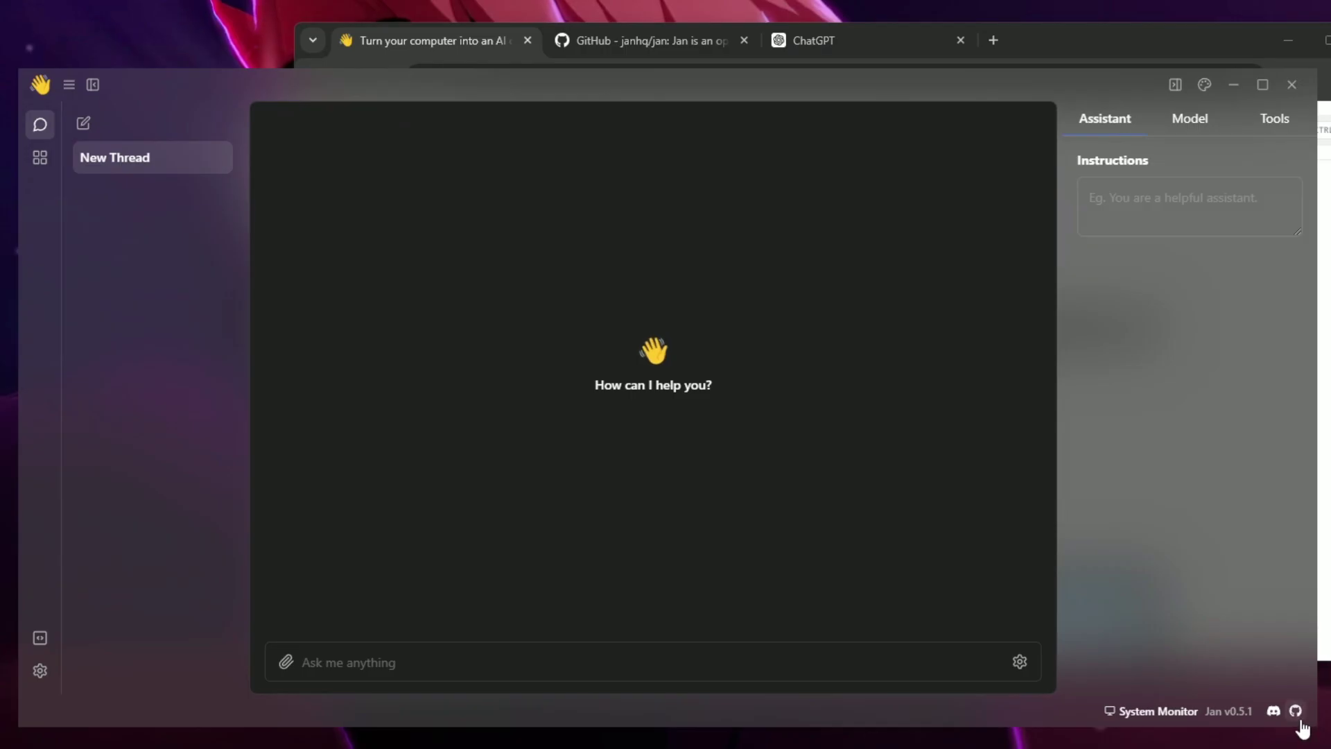
# Open Jan's appearance settings, try the Dark Dimmed color scheme and switch the interface to Joi Light
pyautogui.click(1204, 86)
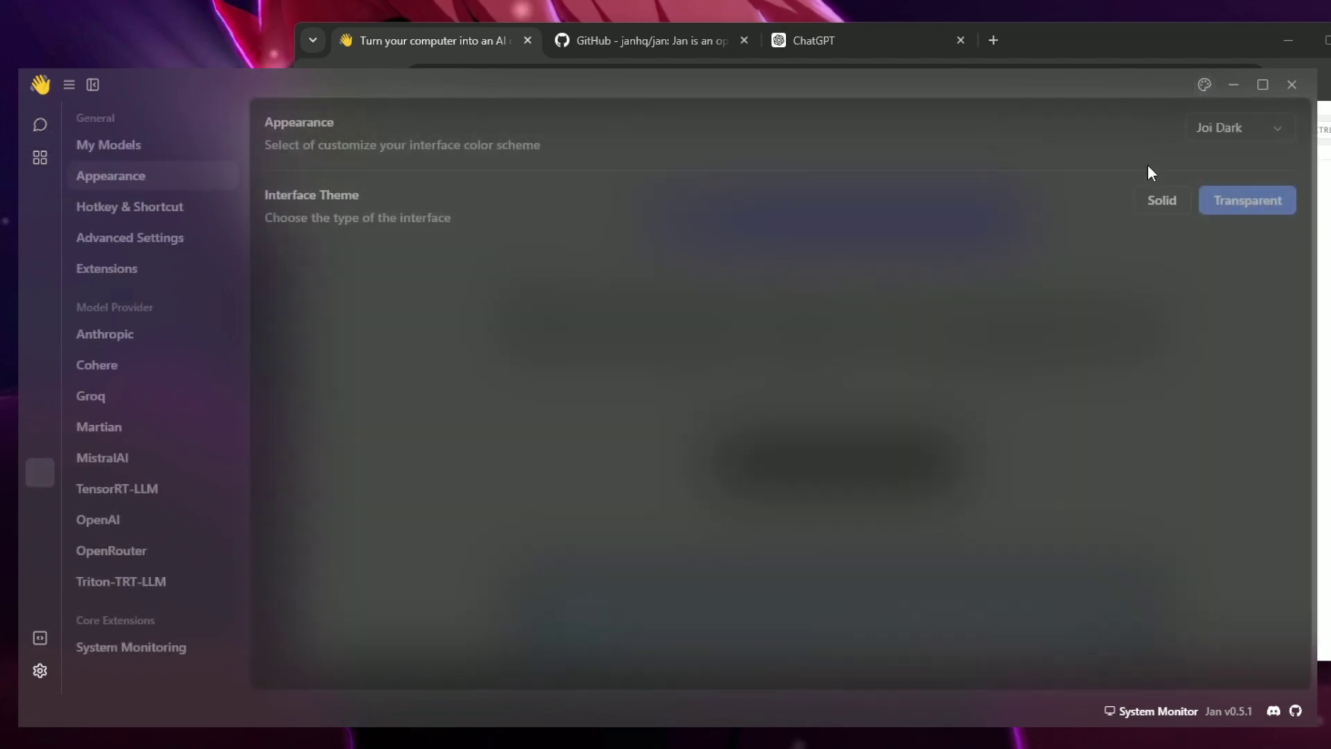
pyautogui.click(1258, 137)
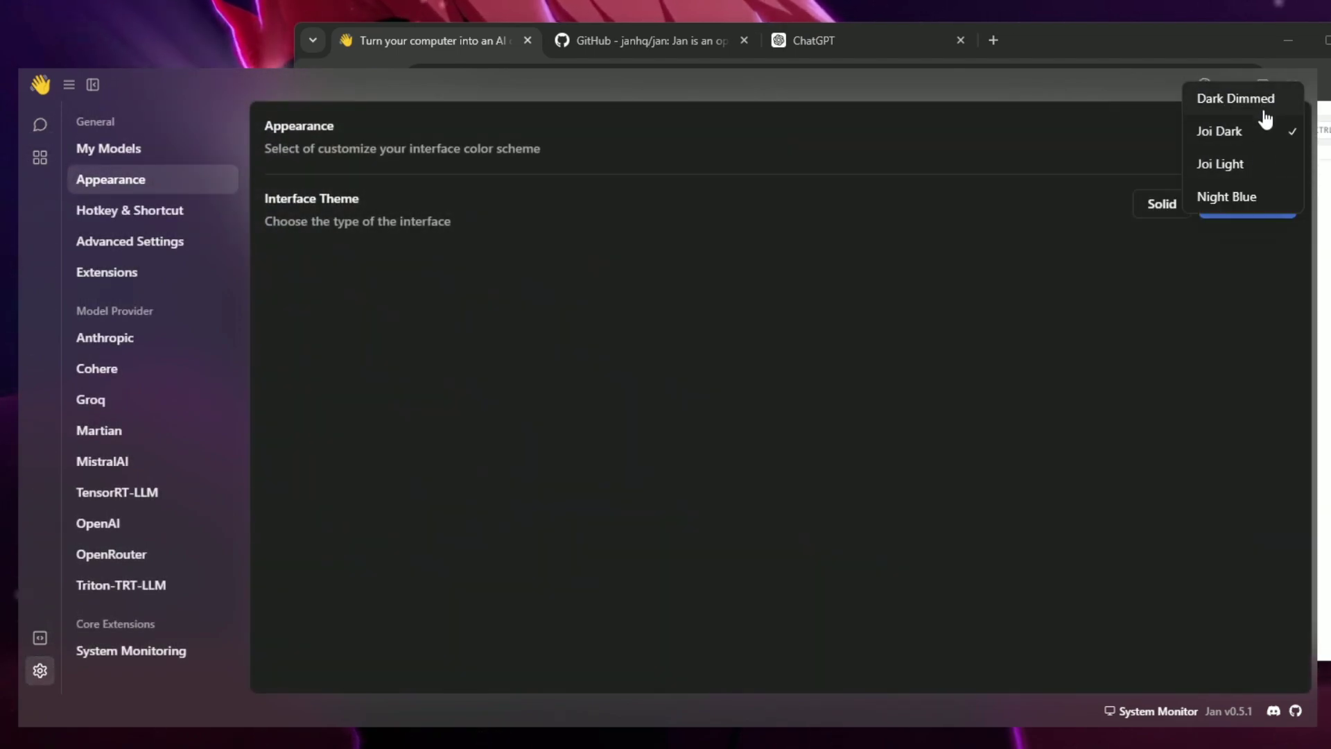
pyautogui.click(1268, 111)
pyautogui.click(1248, 132)
pyautogui.click(1224, 198)
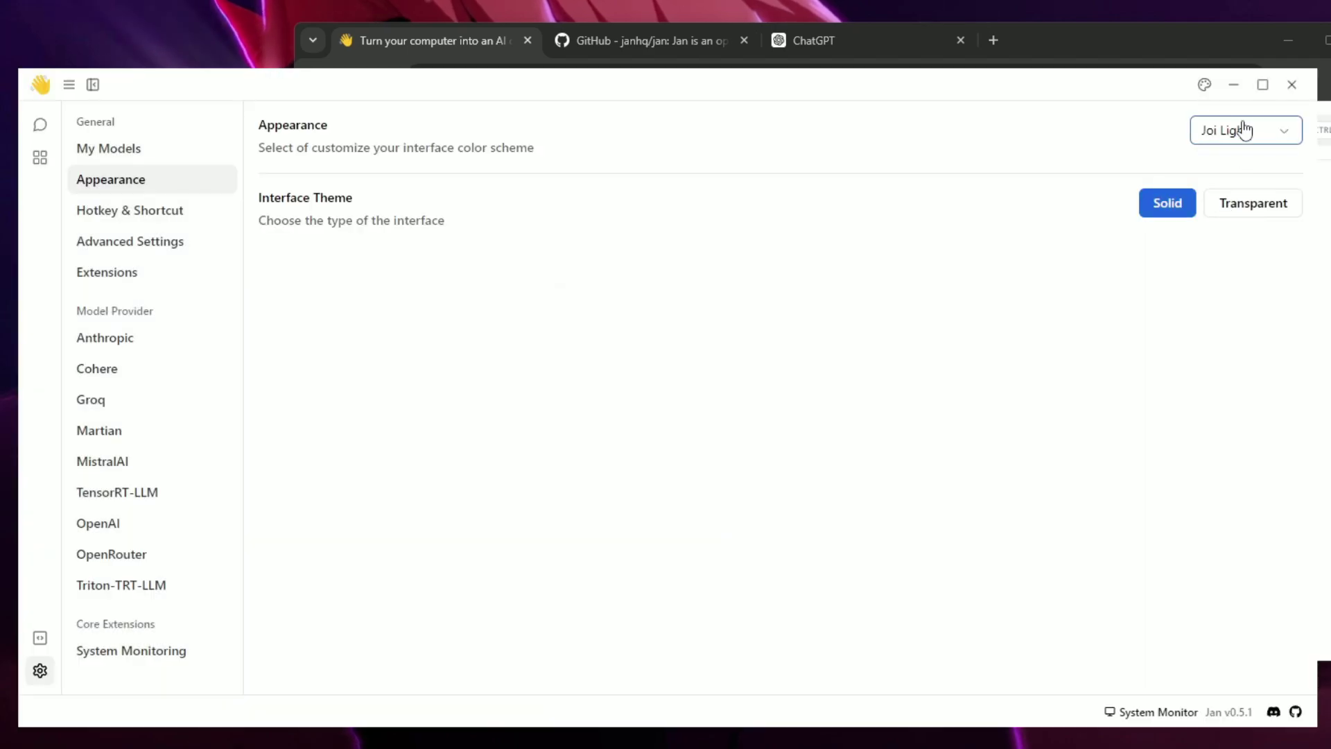
# Try the Night Blue color scheme, switch the interface to Dark Dimmed and return to the chat thread
pyautogui.click(1241, 127)
pyautogui.click(1242, 196)
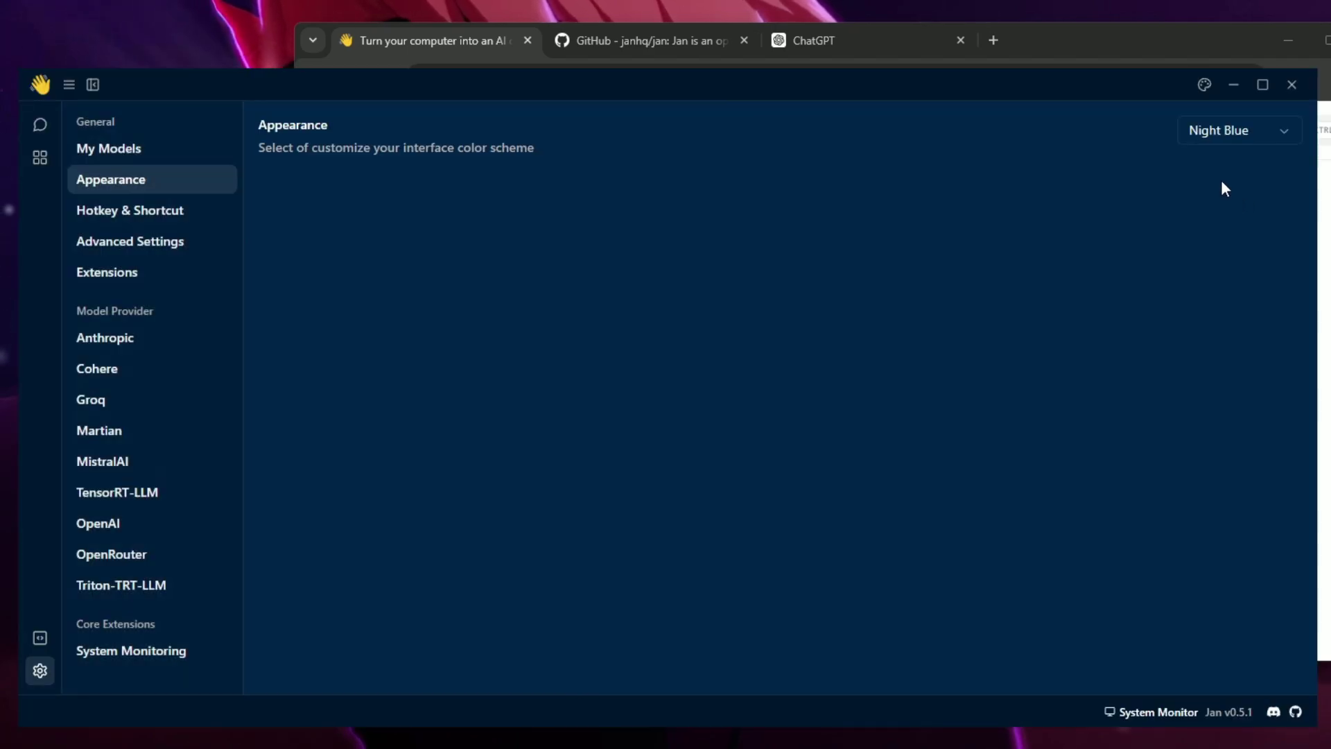
pyautogui.click(1241, 136)
pyautogui.click(1240, 101)
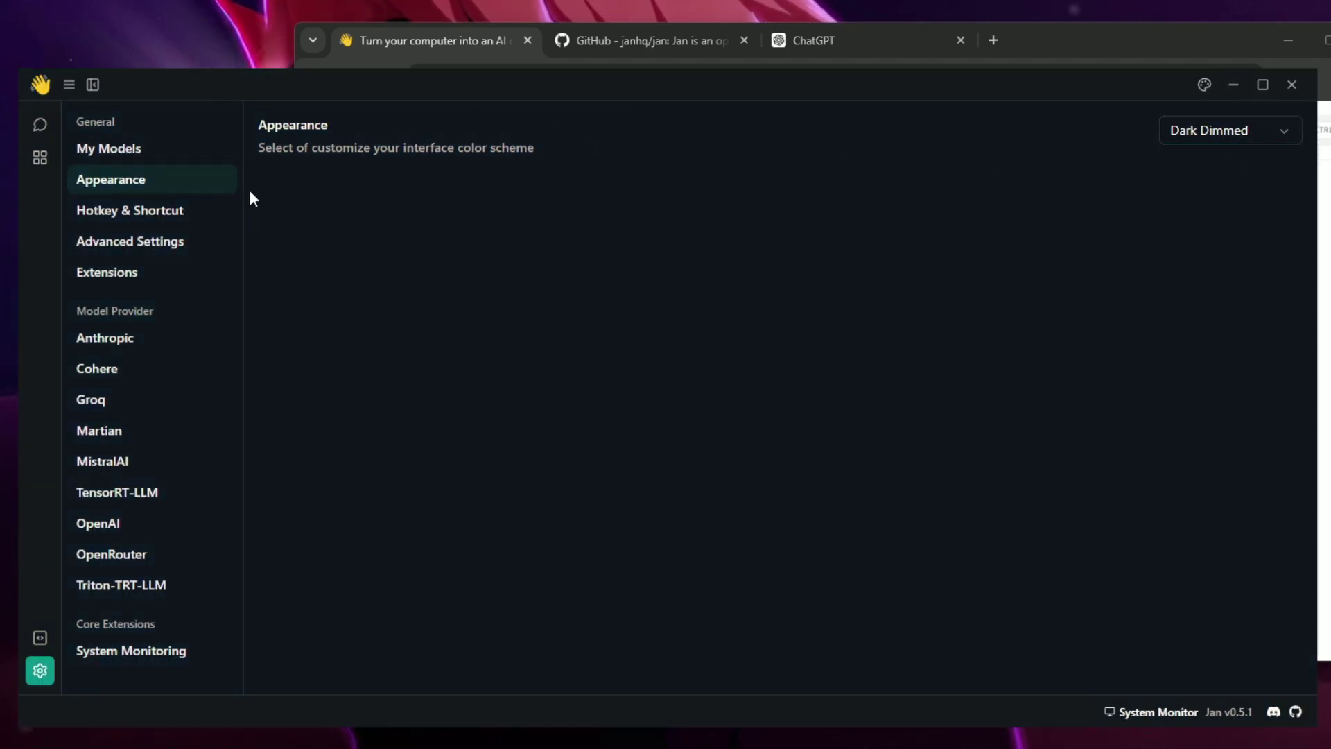
pyautogui.click(53, 126)
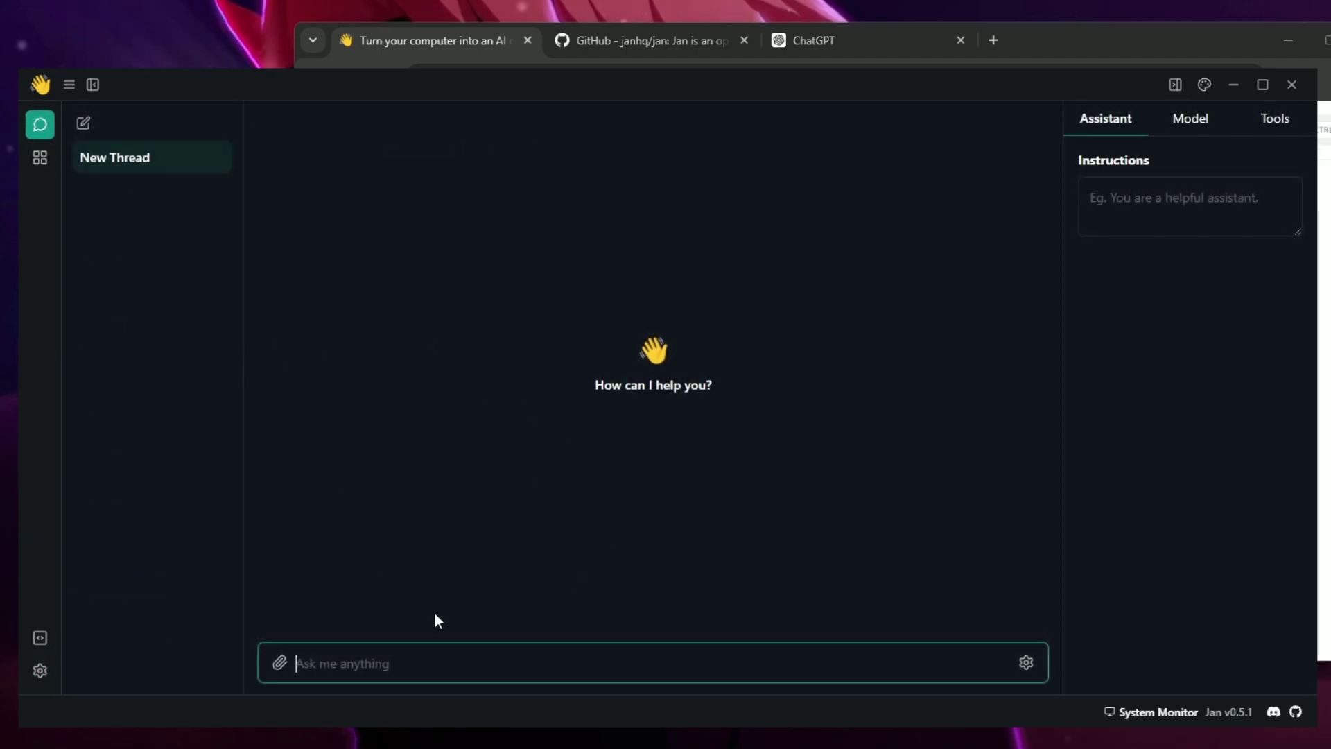
pyautogui.click(403, 653)
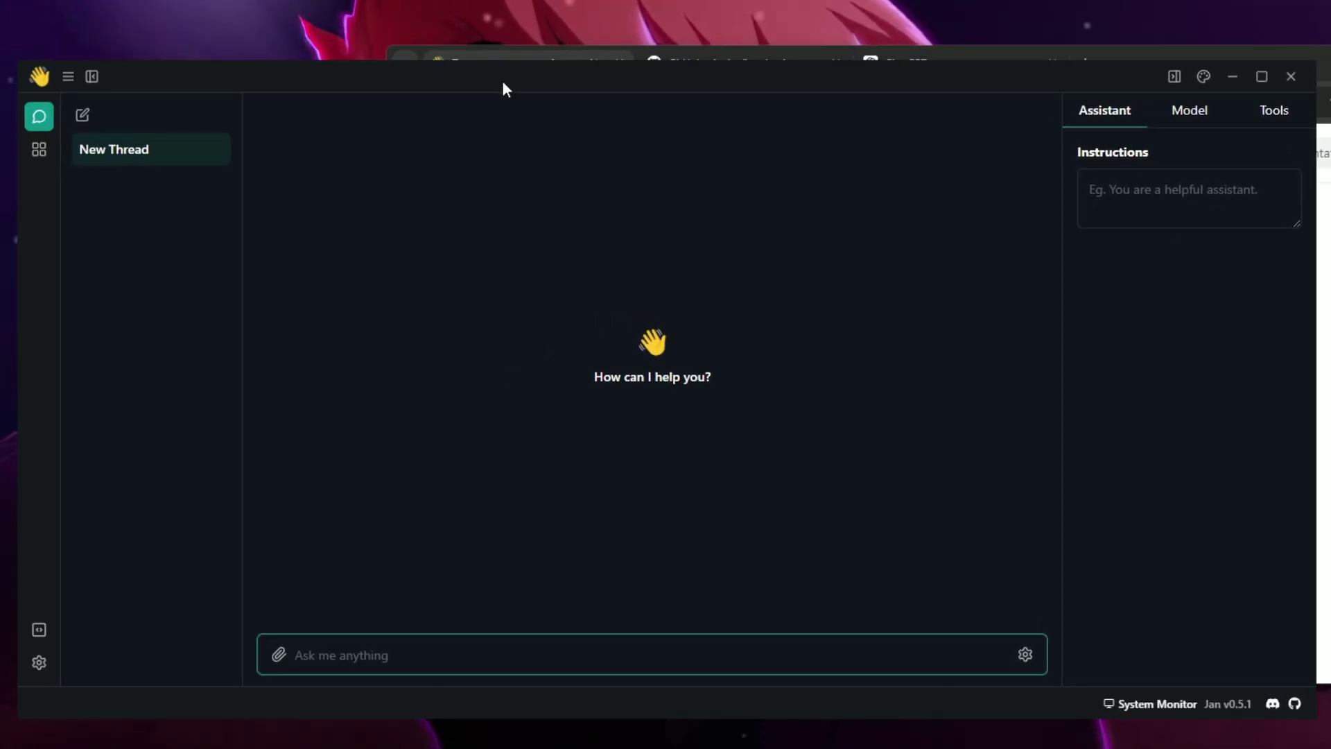
# Open the model hub and look over its search, import and model filter options
pyautogui.click(45, 158)
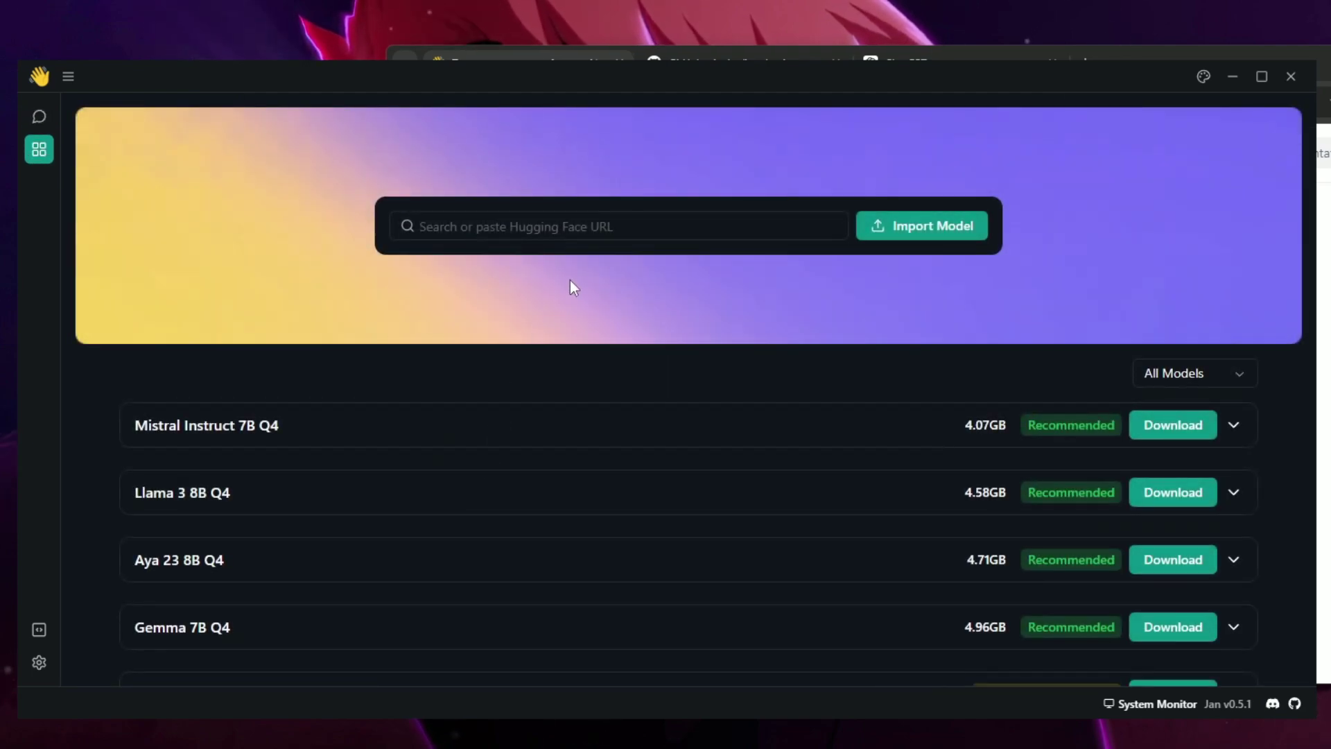
pyautogui.scroll(-3, 570, 285)
pyautogui.scroll(3, 565, 377)
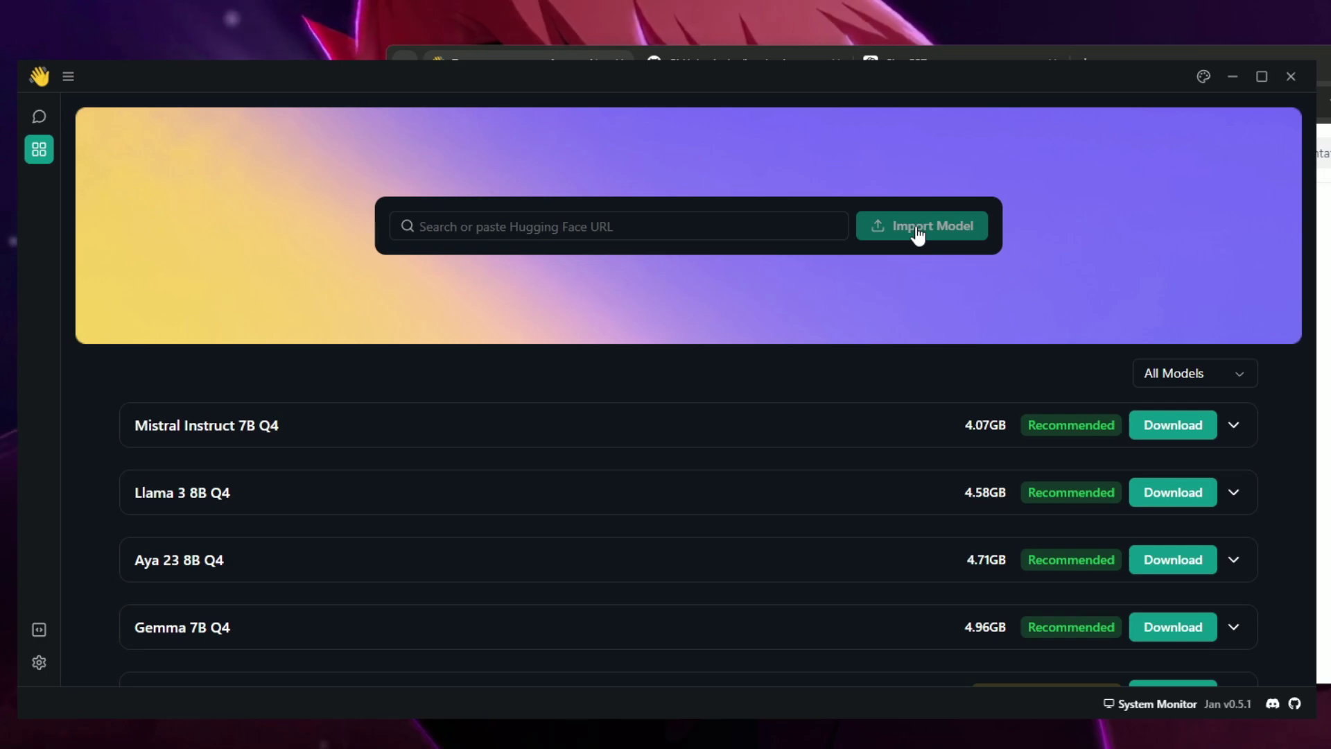
pyautogui.click(1181, 375)
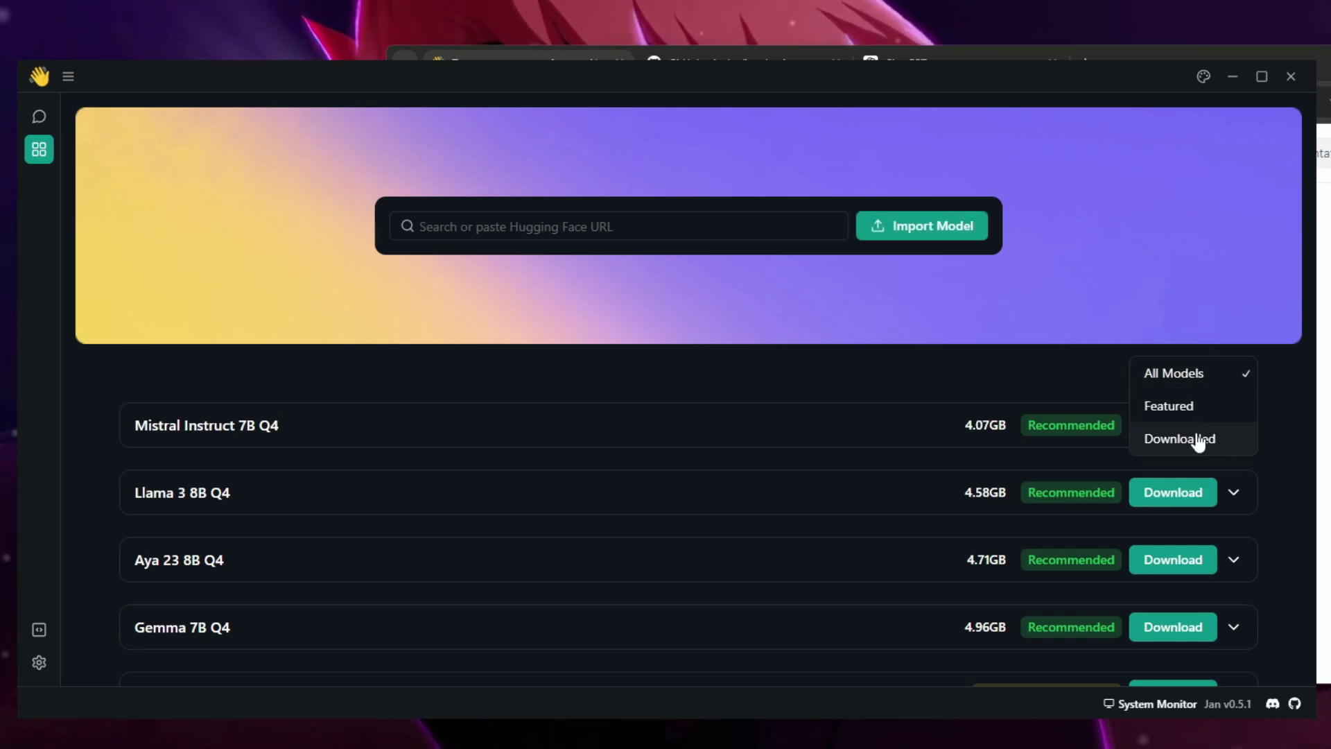
pyautogui.click(1058, 394)
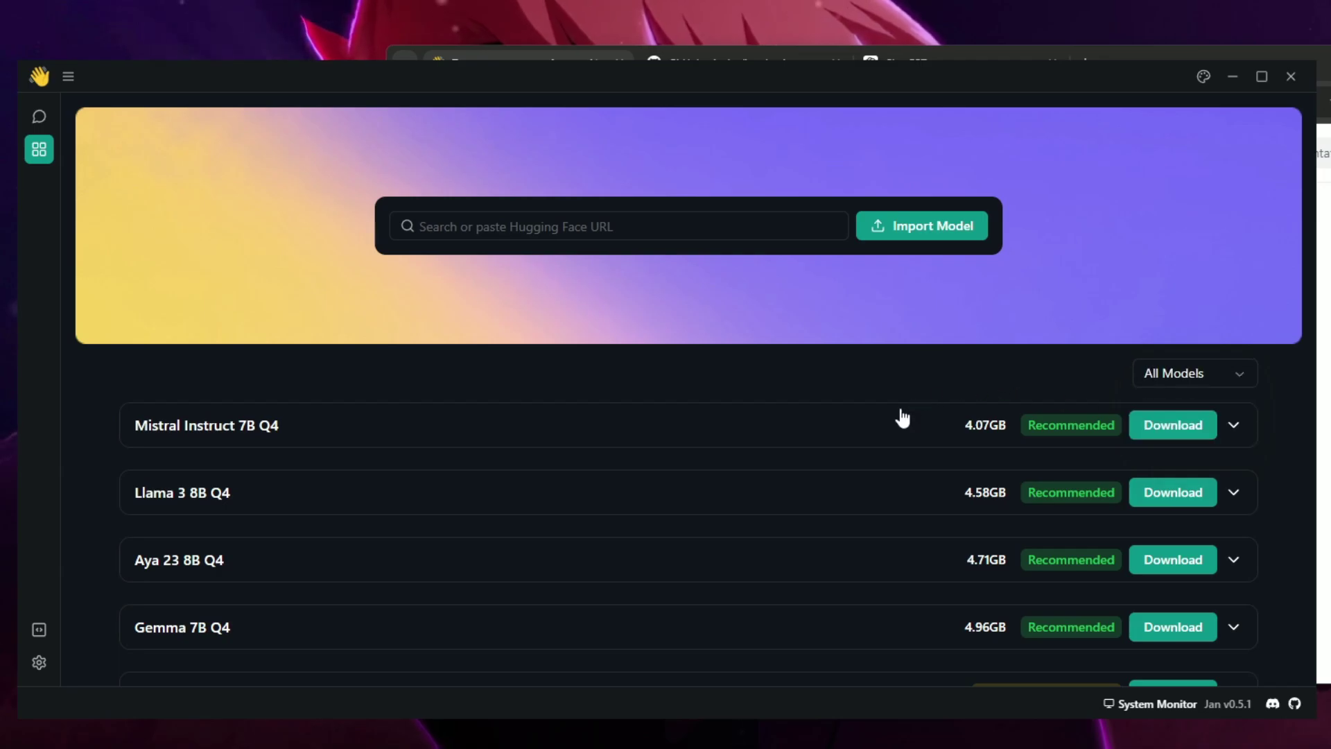
# Look through the hub's model list, comparing download sizes, device recommendations and the models ready for use
pyautogui.scroll(-3, 894, 418)
pyautogui.scroll(-2, 306, 389)
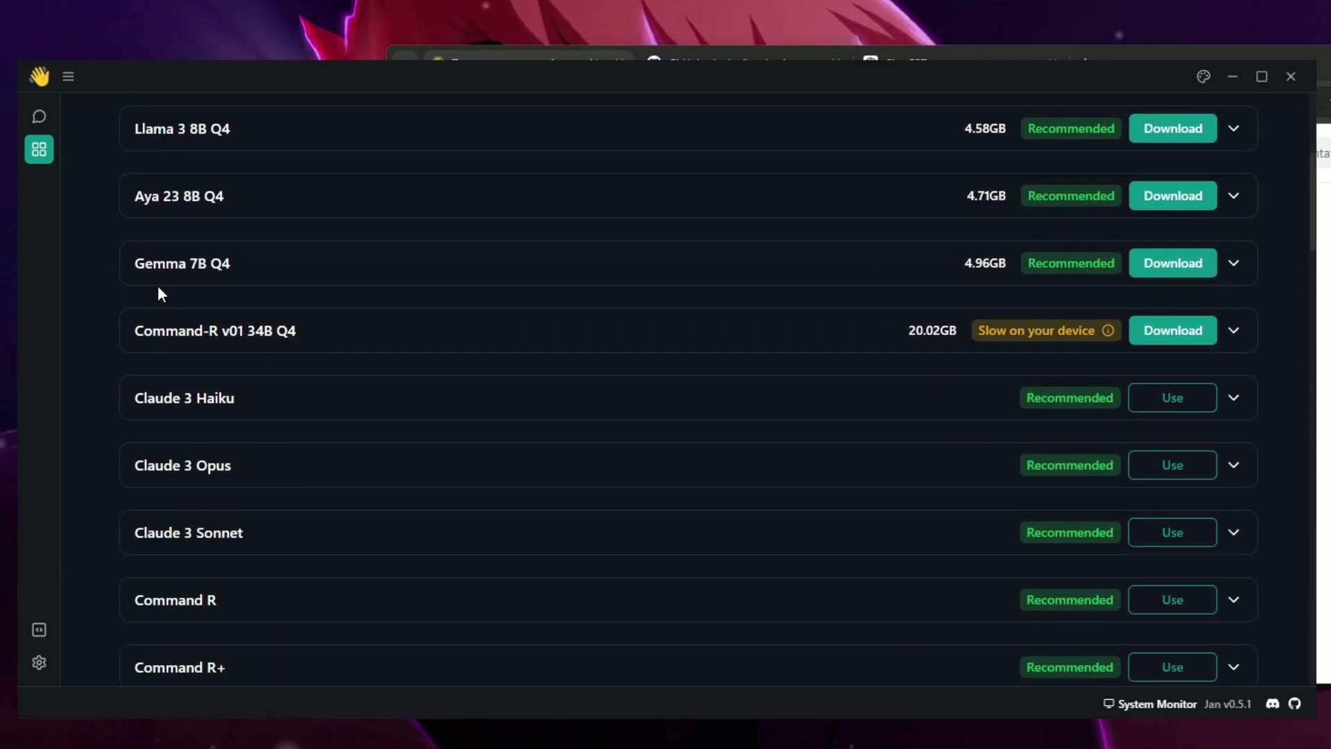
pyautogui.scroll(5, 529, 410)
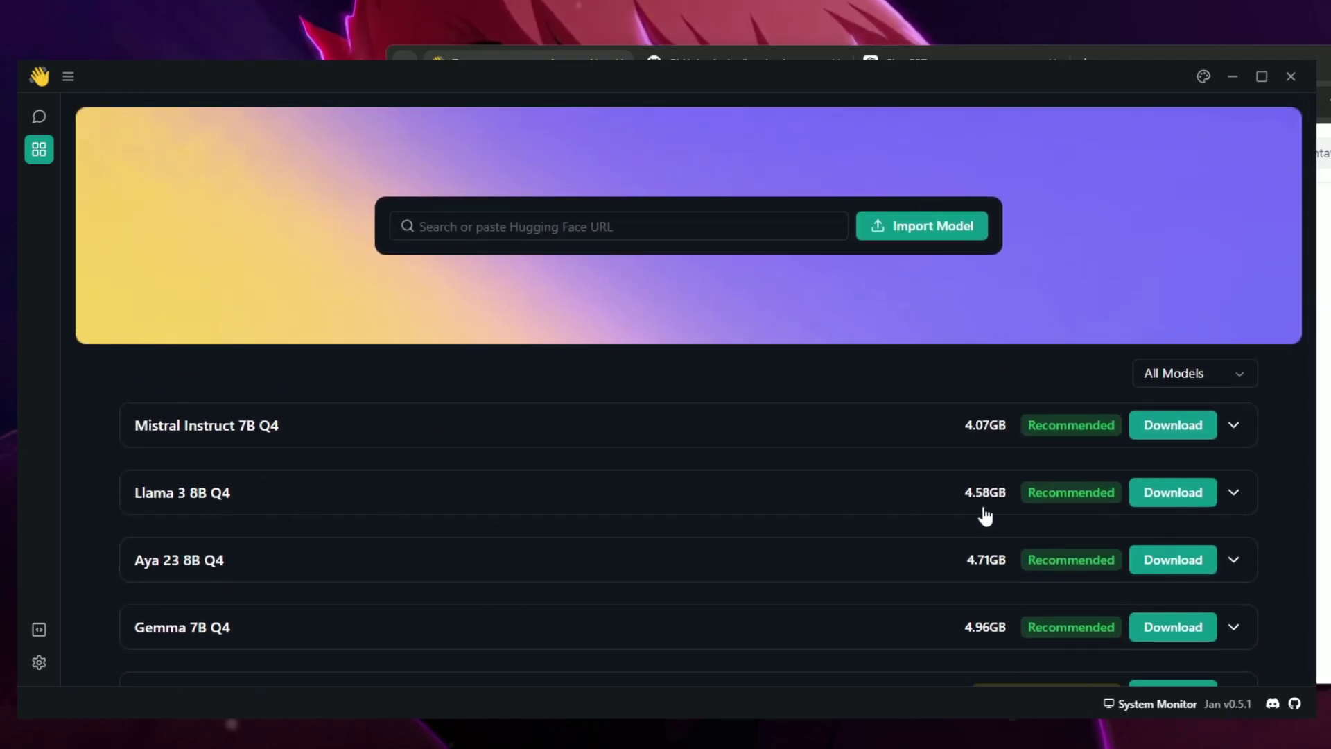
pyautogui.scroll(-5, 980, 514)
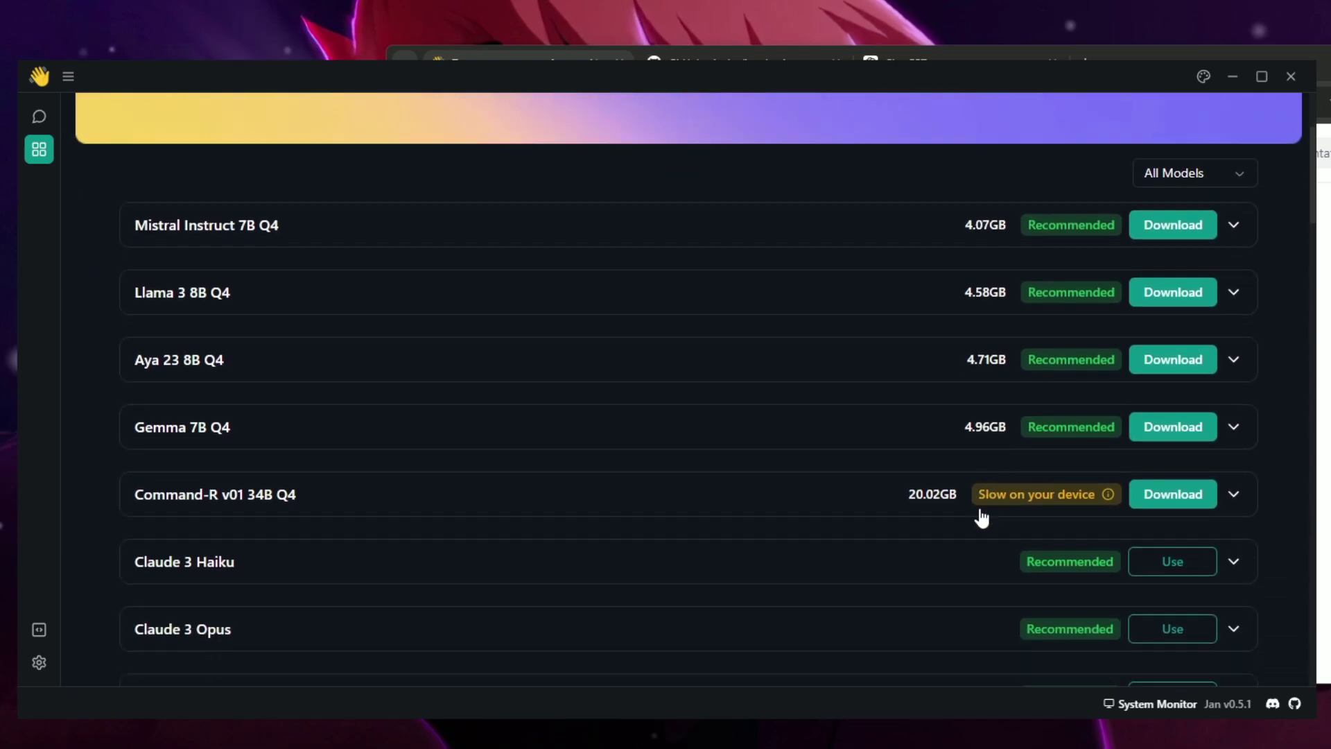
pyautogui.scroll(-1, 967, 527)
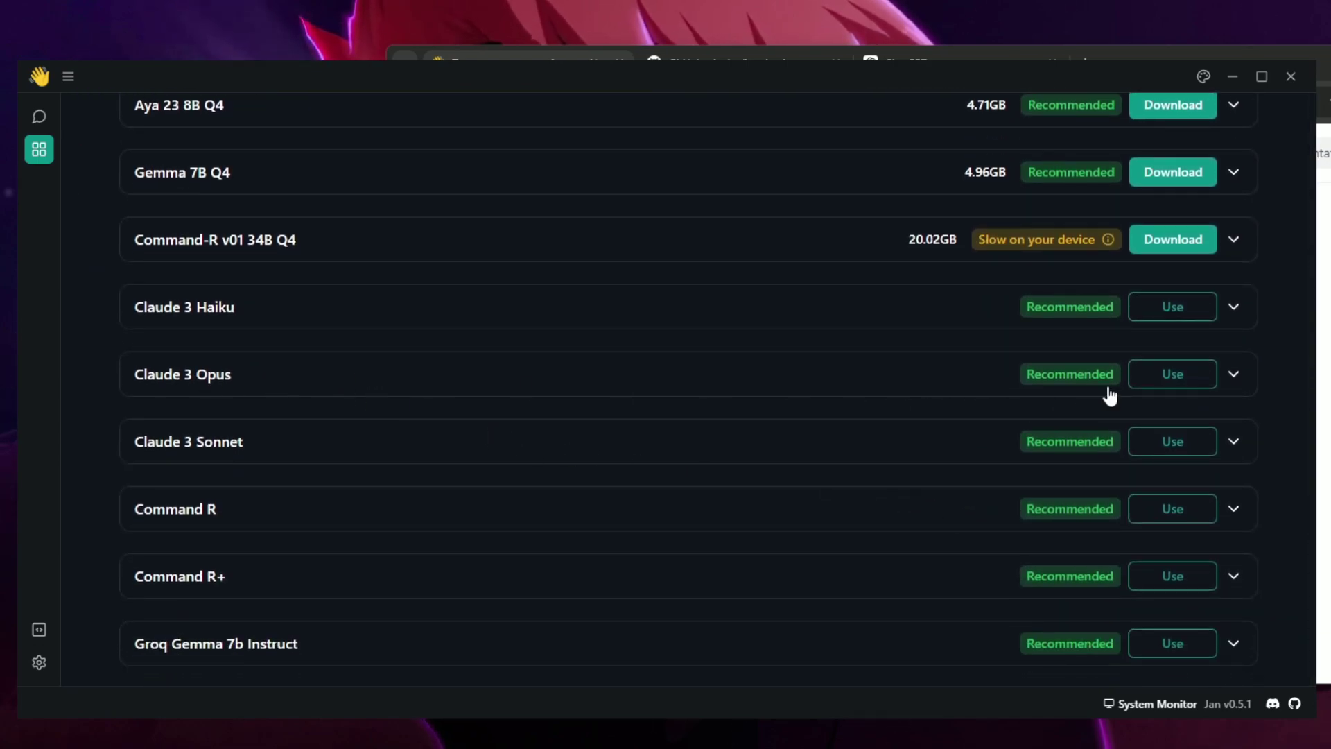
pyautogui.scroll(-1, 1082, 402)
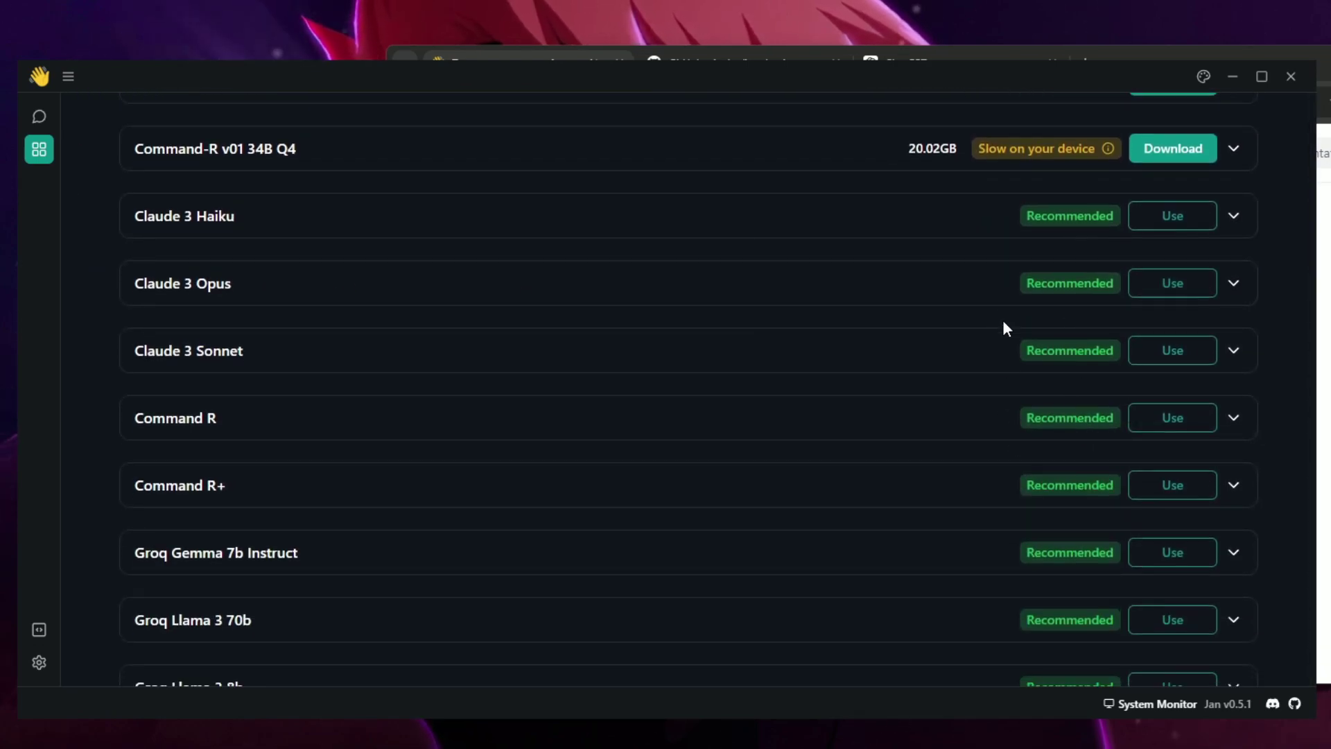
pyautogui.scroll(2, 998, 331)
pyautogui.scroll(-9, 1010, 413)
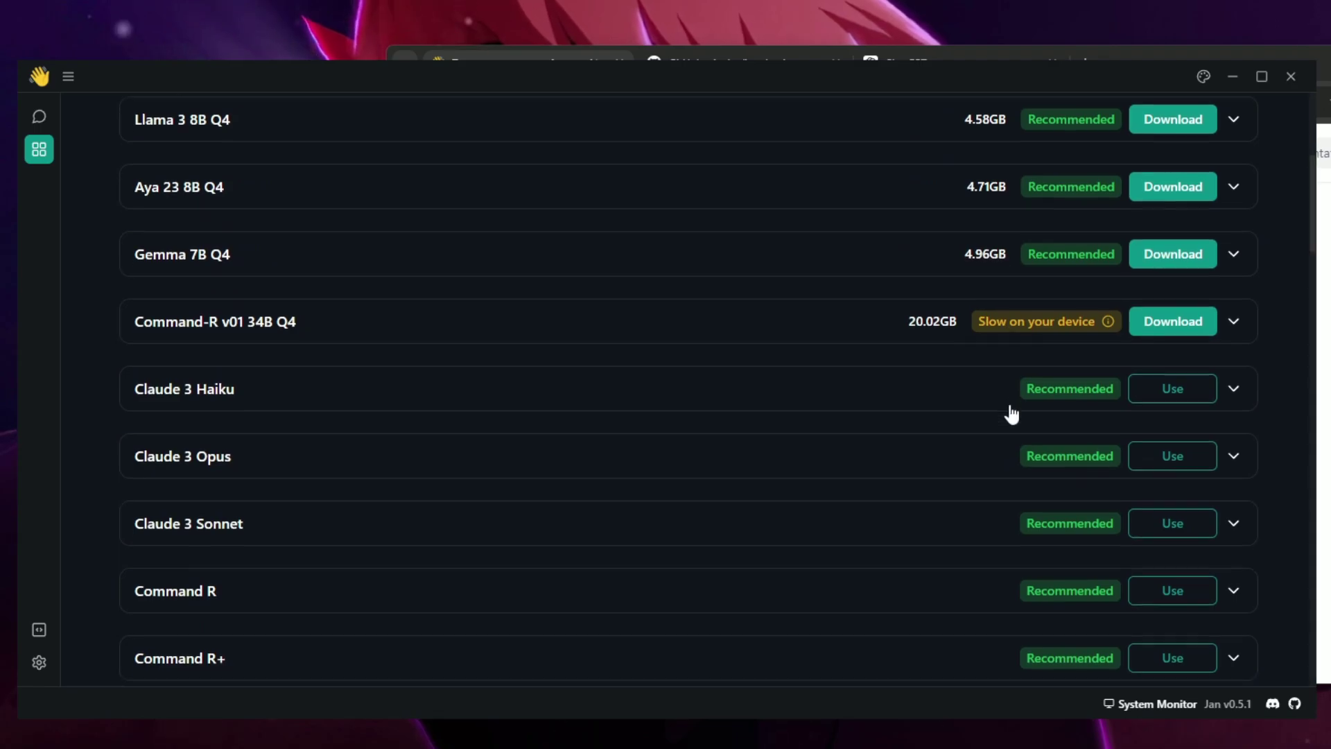
pyautogui.scroll(-6, 960, 381)
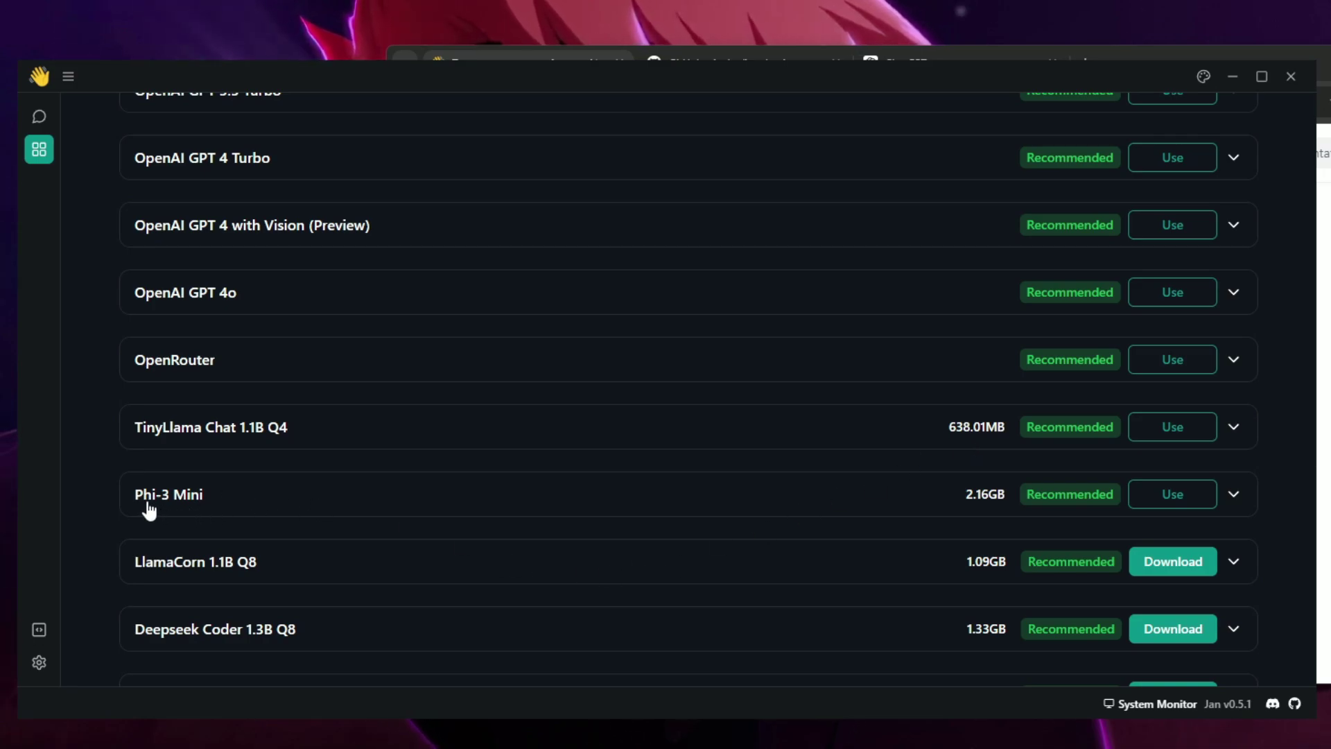
# Read the description of Phi-3 Mini in the model list and start a thread that uses this model
pyautogui.click(211, 509)
pyautogui.scroll(-3, 371, 527)
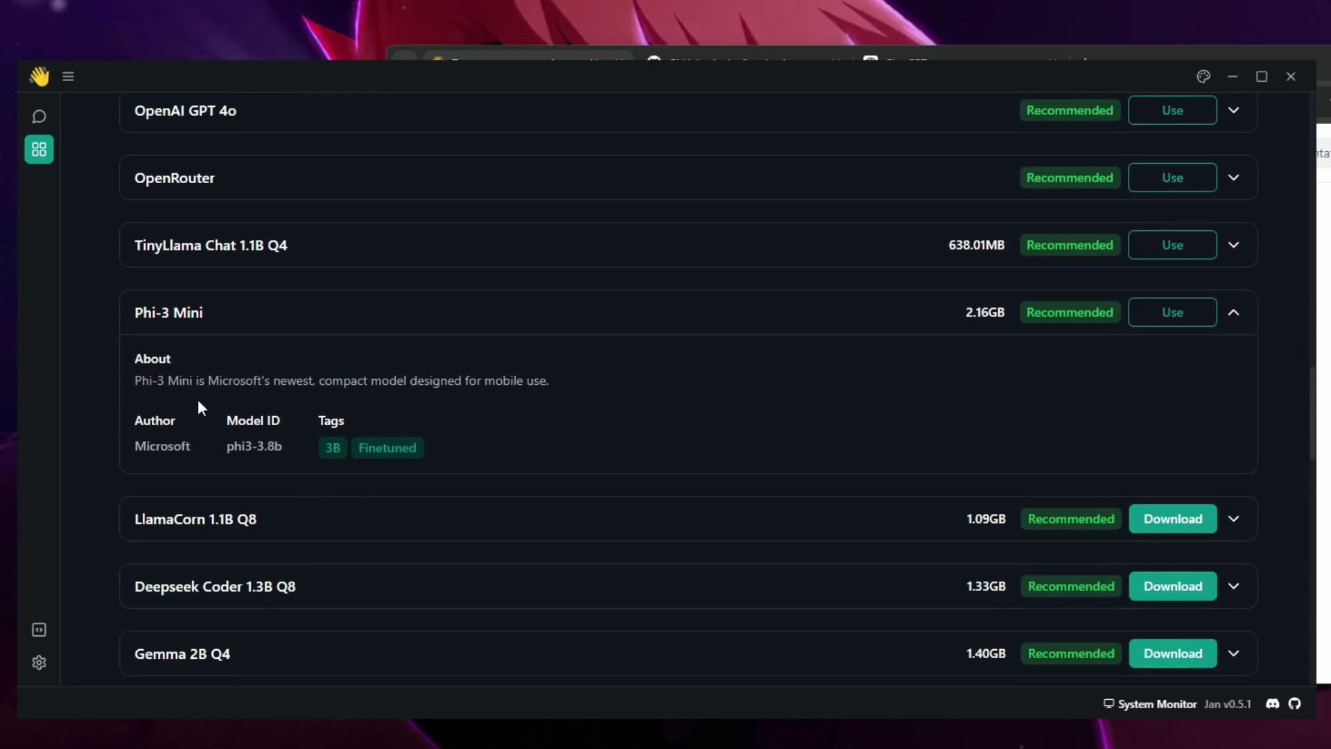
pyautogui.moveTo(149, 380); pyautogui.dragTo(213, 397)
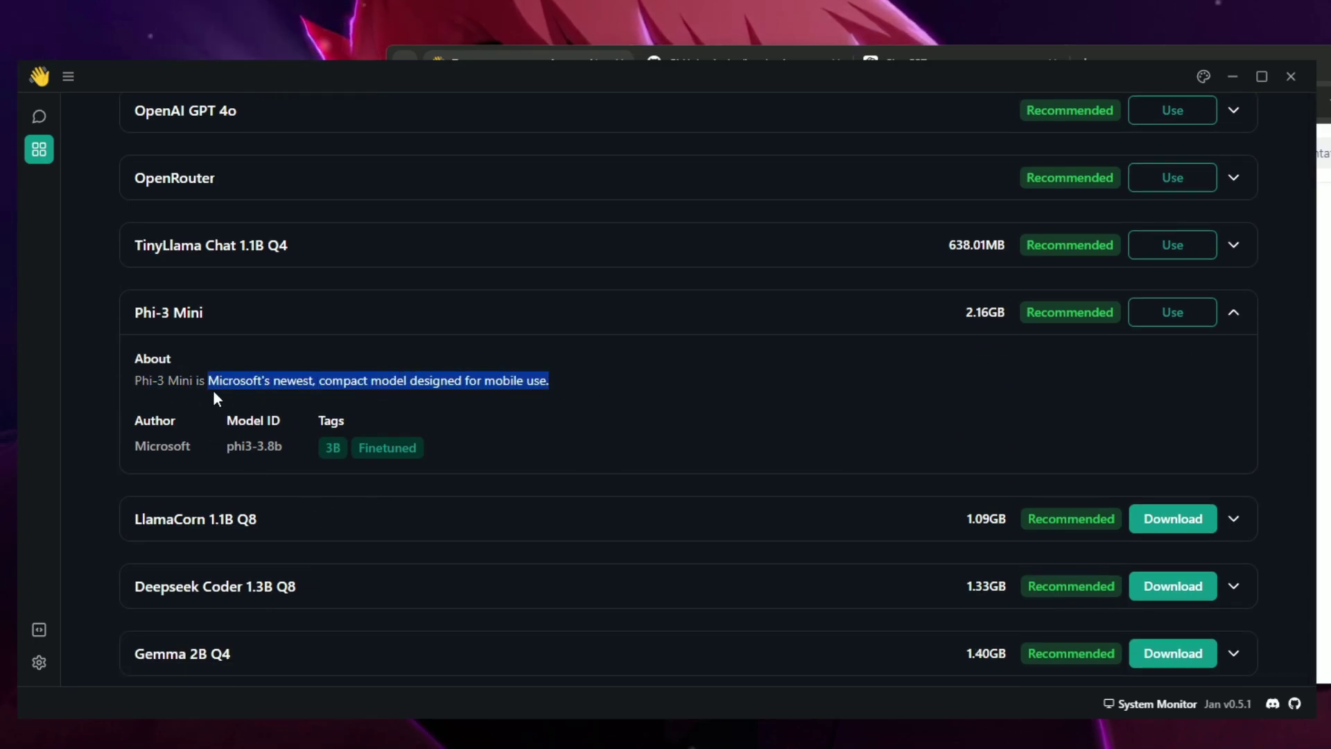
pyautogui.click(1152, 315)
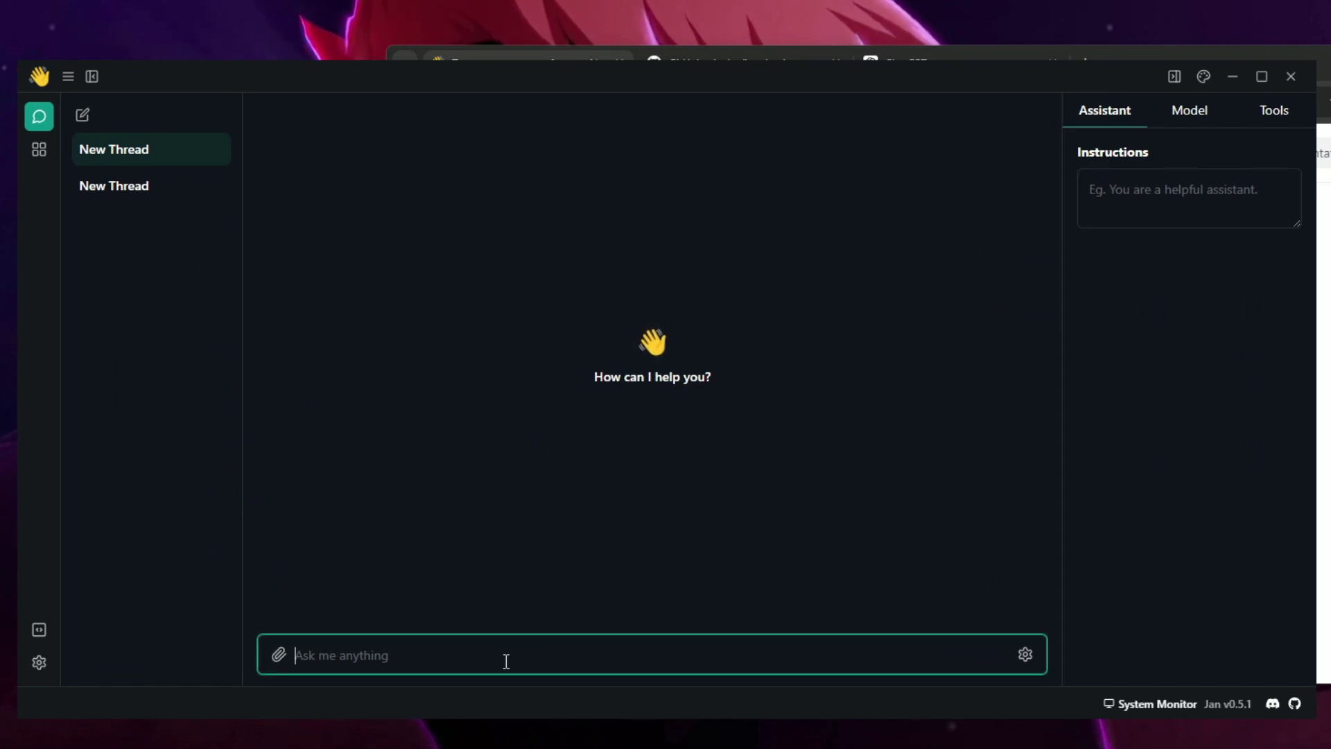
# Send the message "hi" in the new thread and read the model's reply
pyautogui.write('hi')
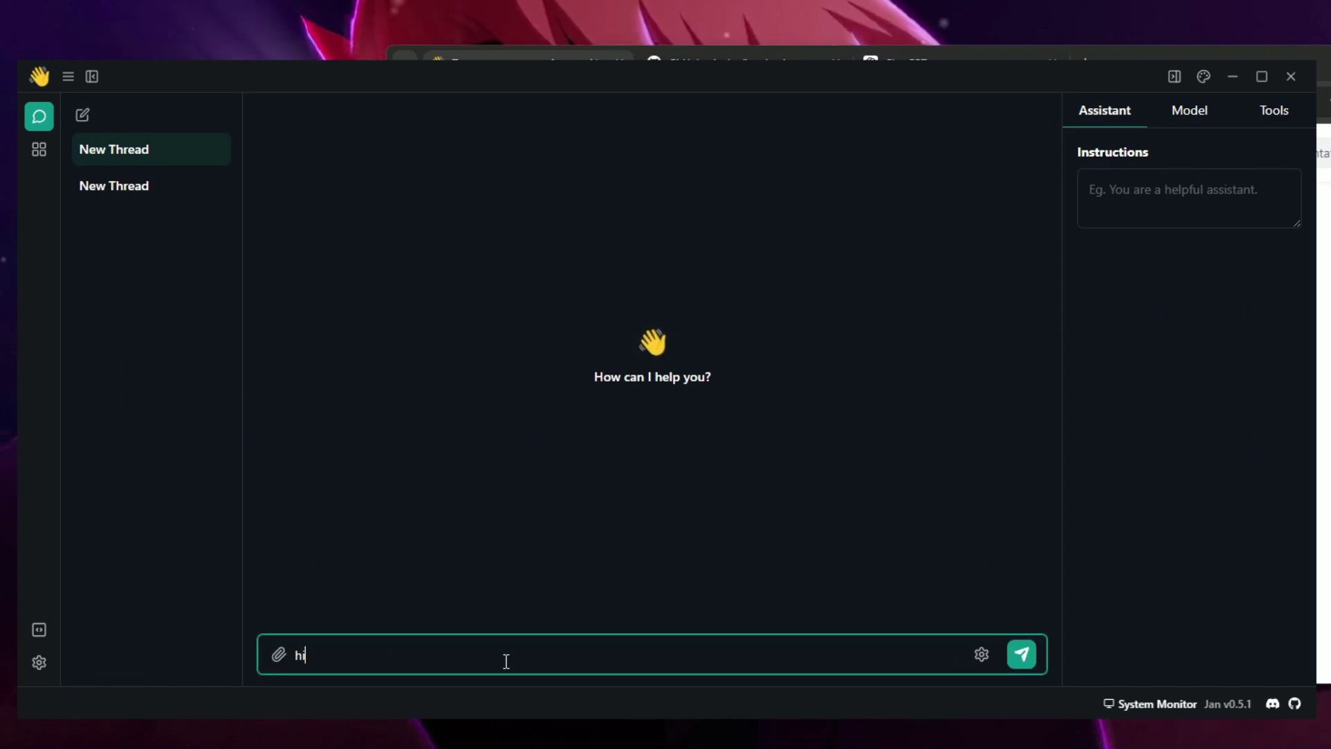
pyautogui.press('Return')
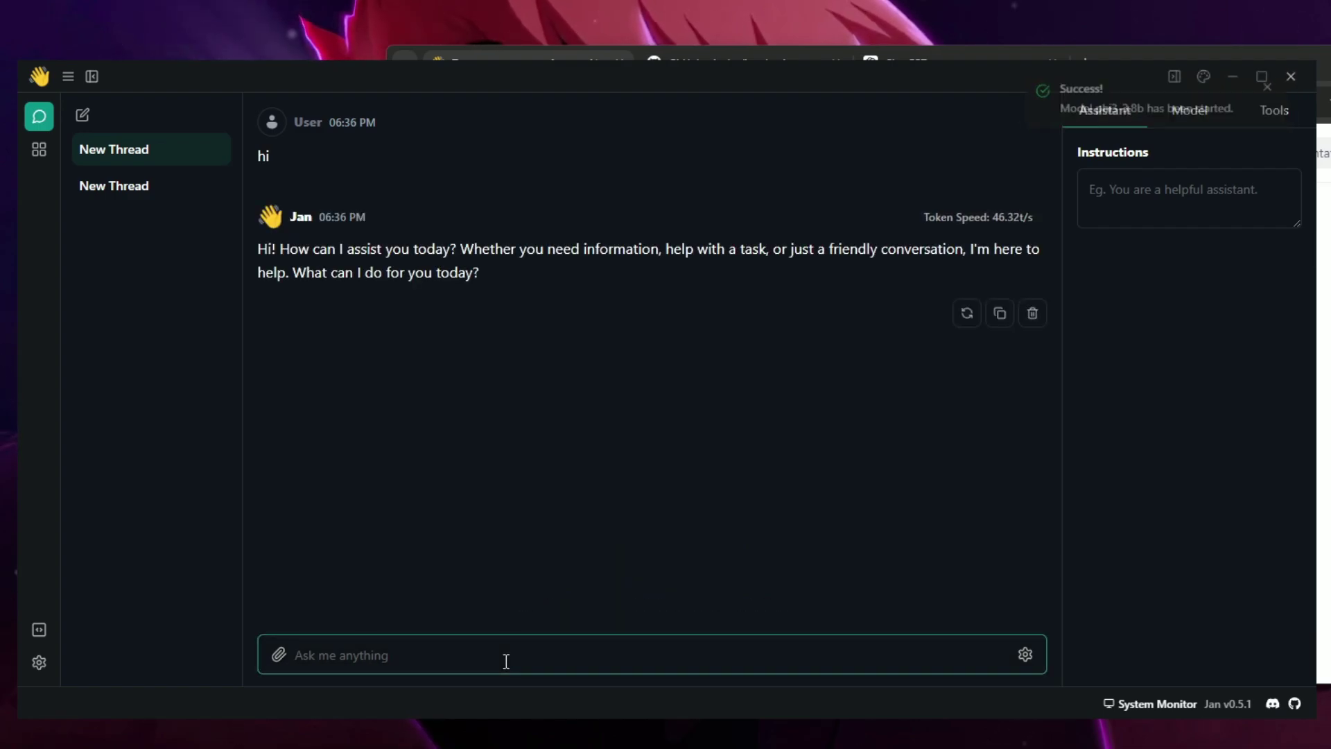
pyautogui.moveTo(474, 248); pyautogui.dragTo(1026, 251)
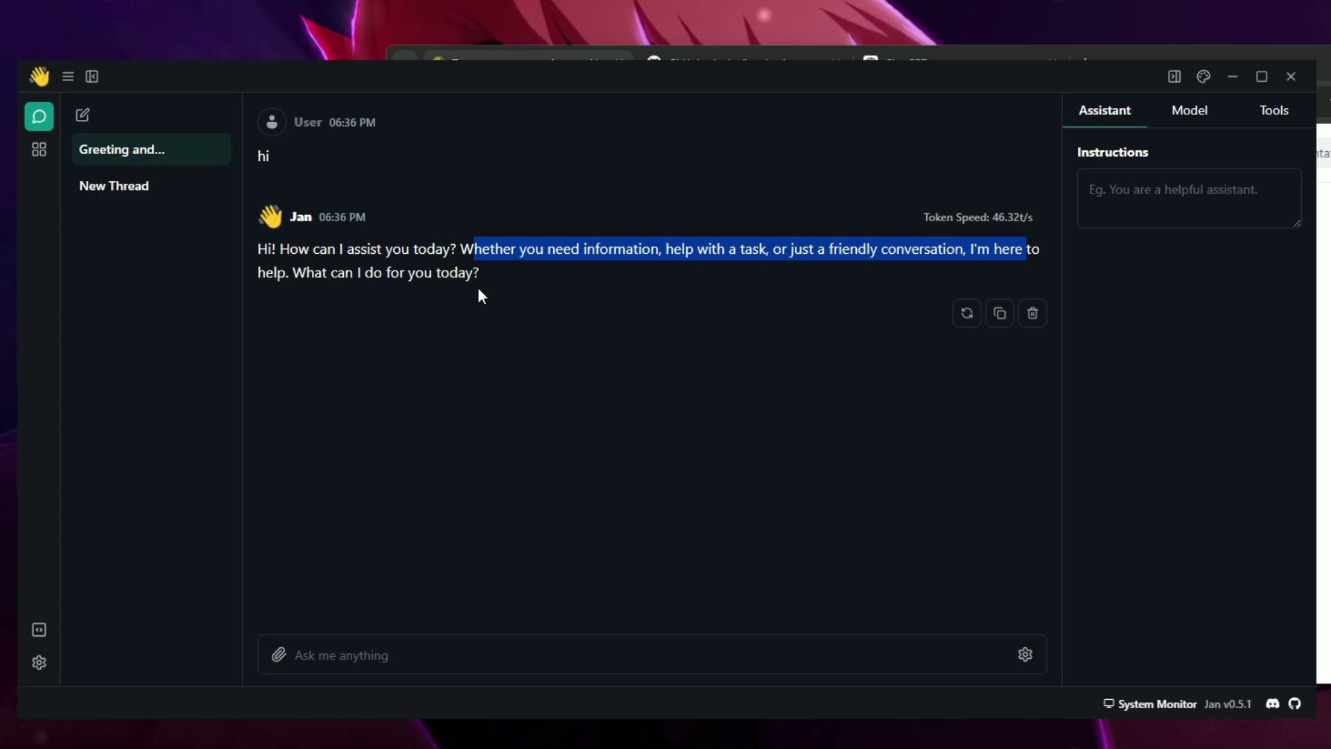
# Go back to the model hub and start downloading Llama 3 8B Q4
pyautogui.click(40, 151)
pyautogui.click(1175, 426)
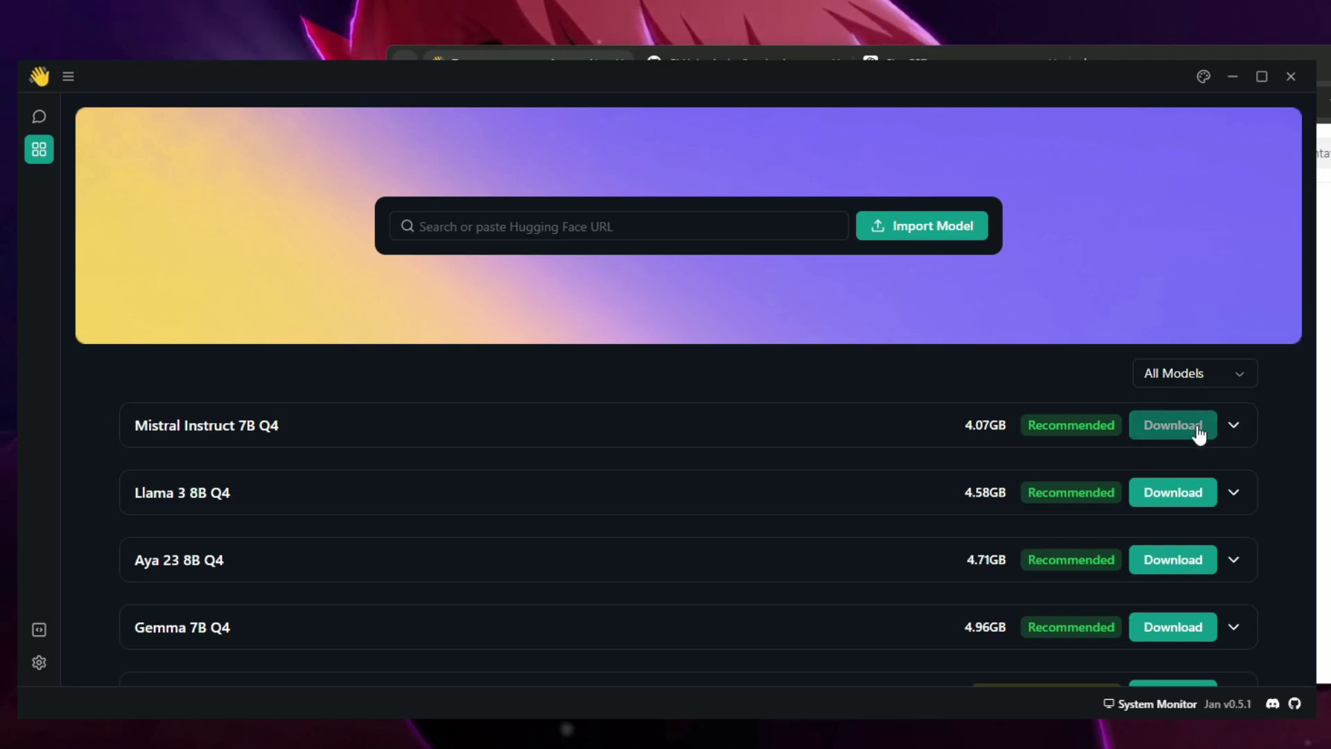
pyautogui.click(1173, 496)
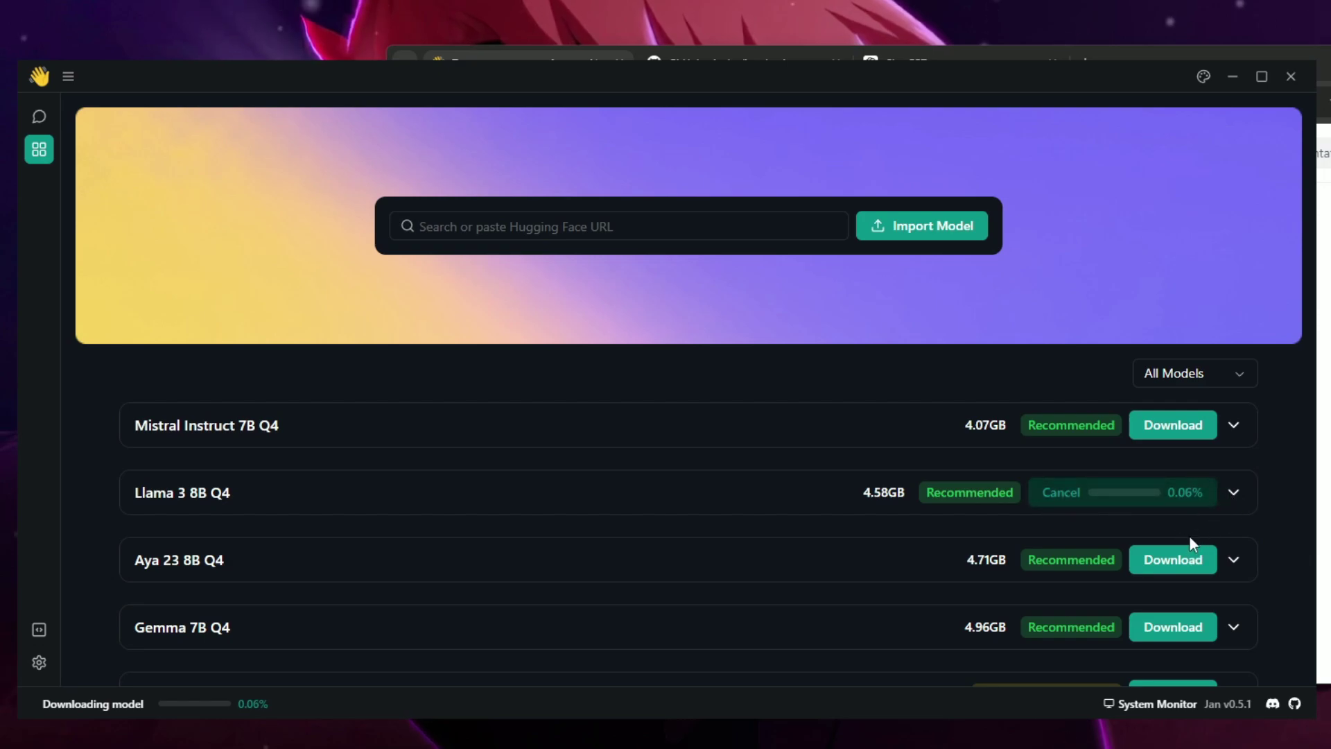
# In the greeting thread's model settings, try TinyLlama Chat 1.1B Q4 and set the model back to Phi-3 Mini
pyautogui.click(39, 118)
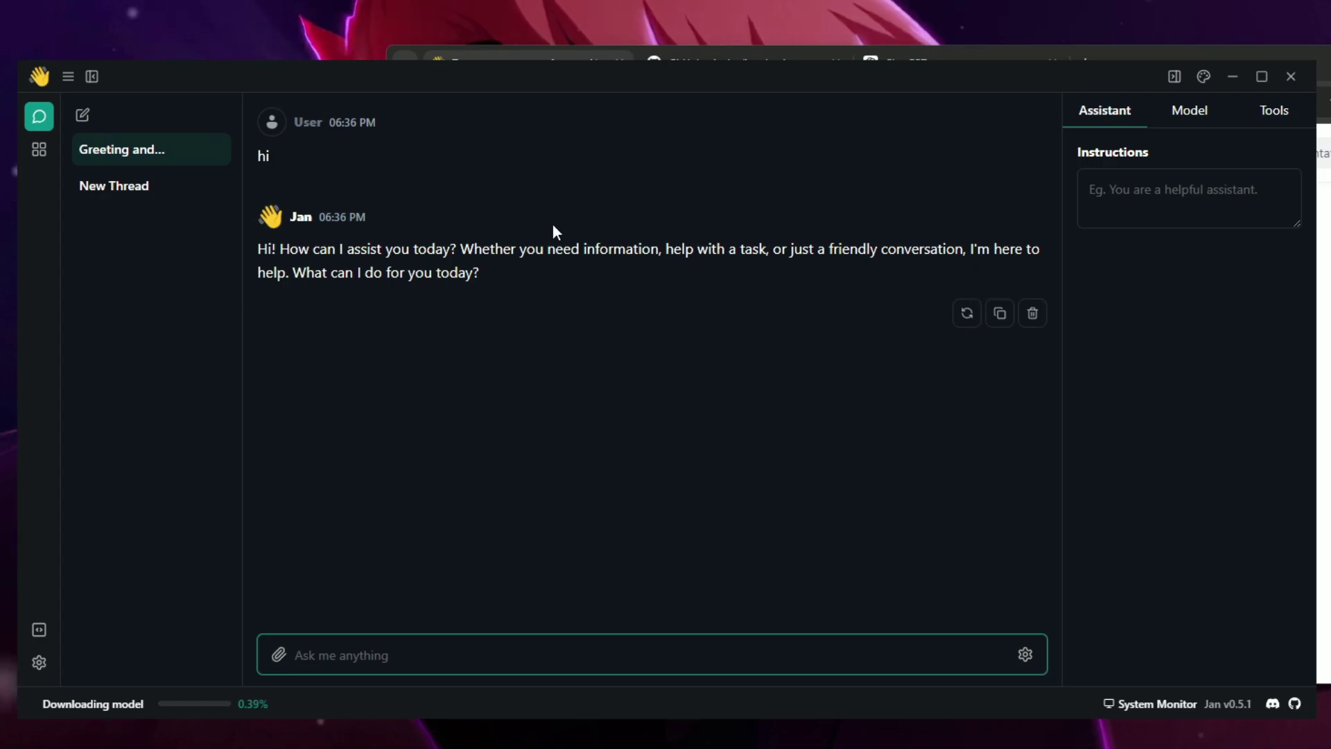
pyautogui.click(1214, 172)
pyautogui.click(1189, 112)
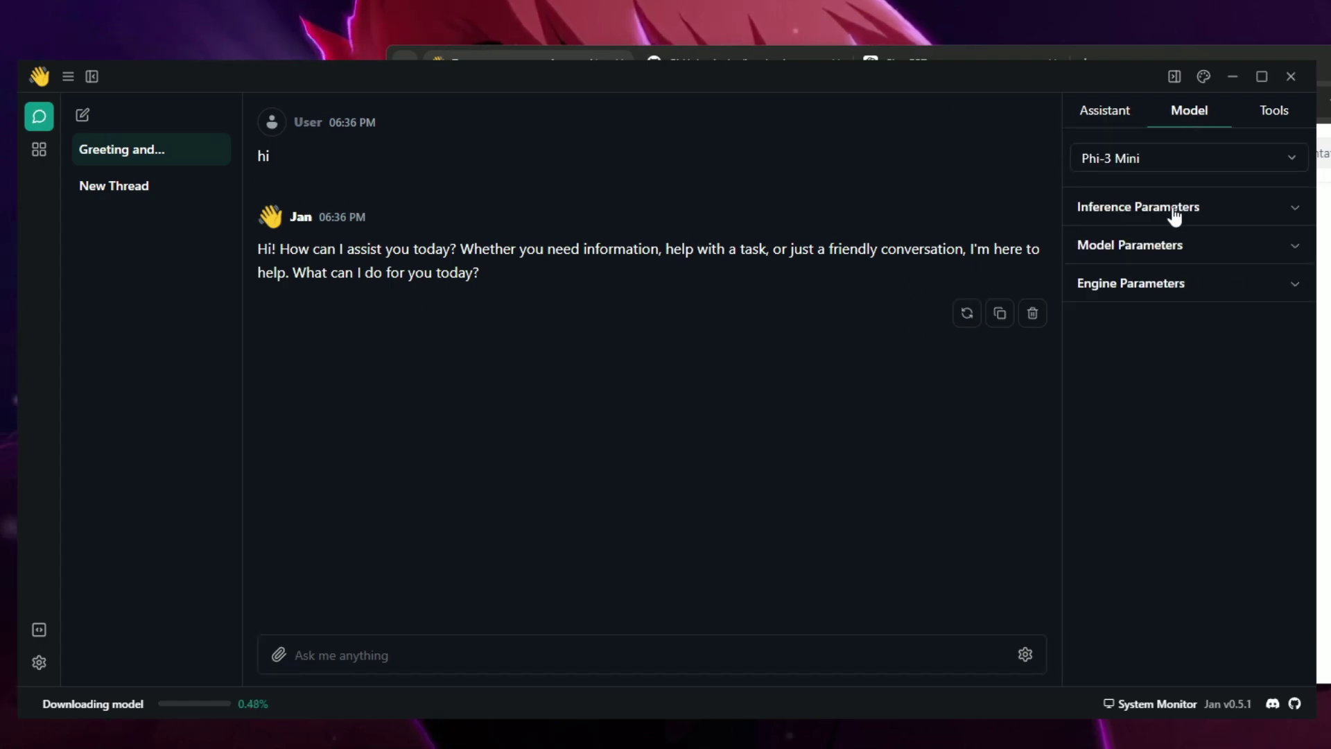
pyautogui.click(1156, 168)
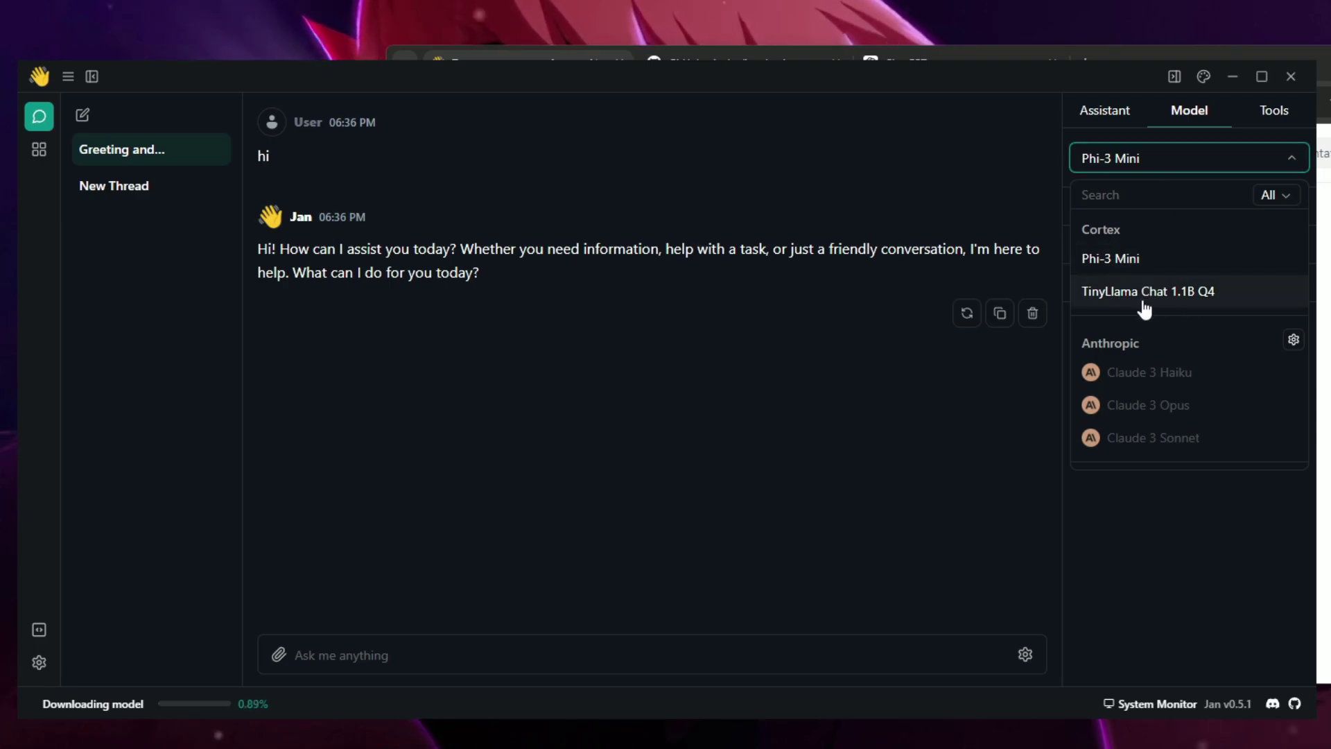
pyautogui.click(1190, 291)
pyautogui.click(1156, 166)
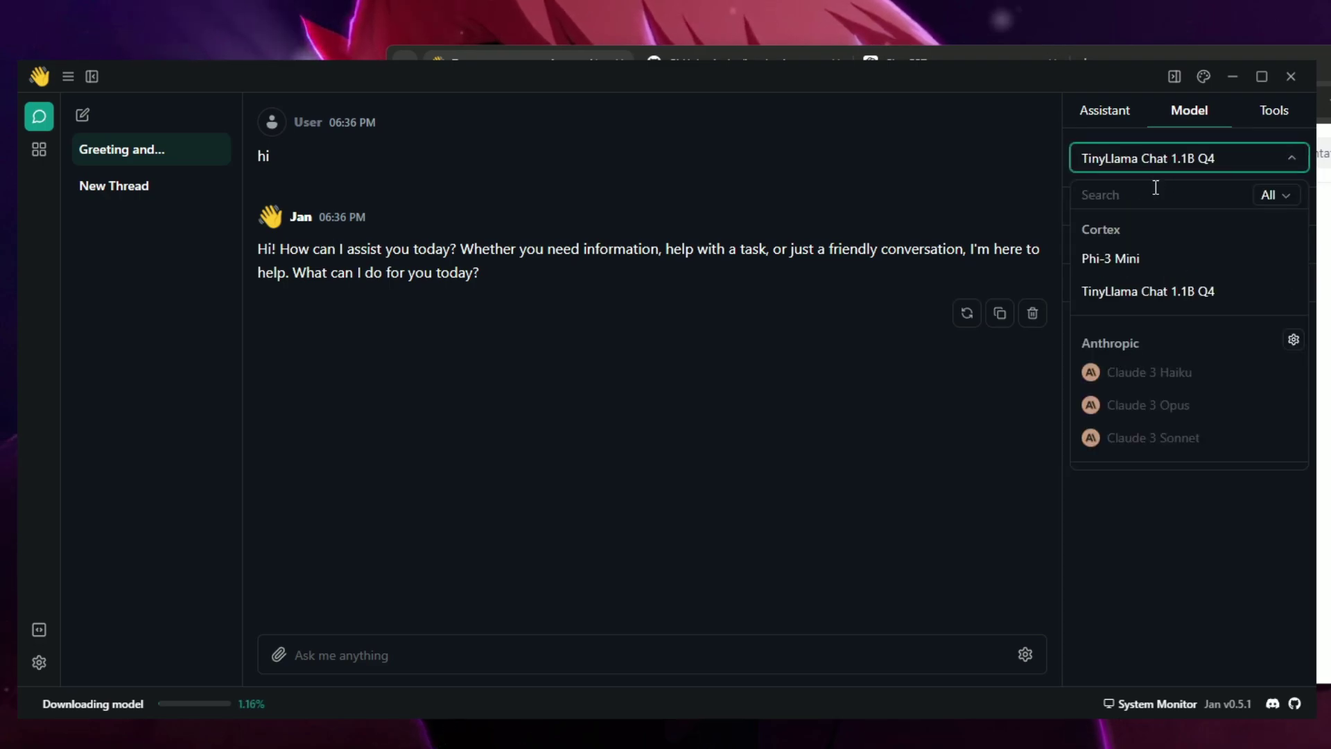
pyautogui.click(1137, 259)
# Expand and collapse the inference, model and engine parameters of Phi-3 Mini in turn to see what each offers
pyautogui.click(1181, 219)
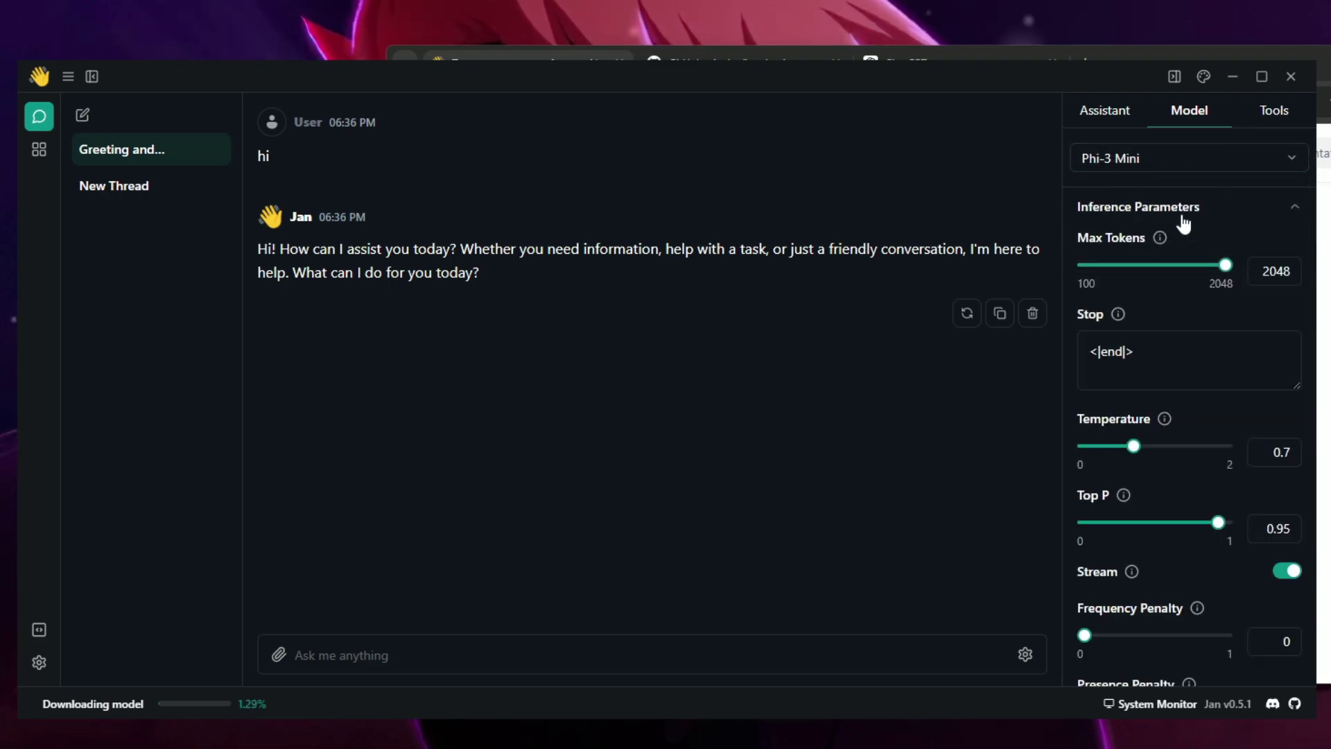
pyautogui.click(1212, 213)
pyautogui.click(1212, 248)
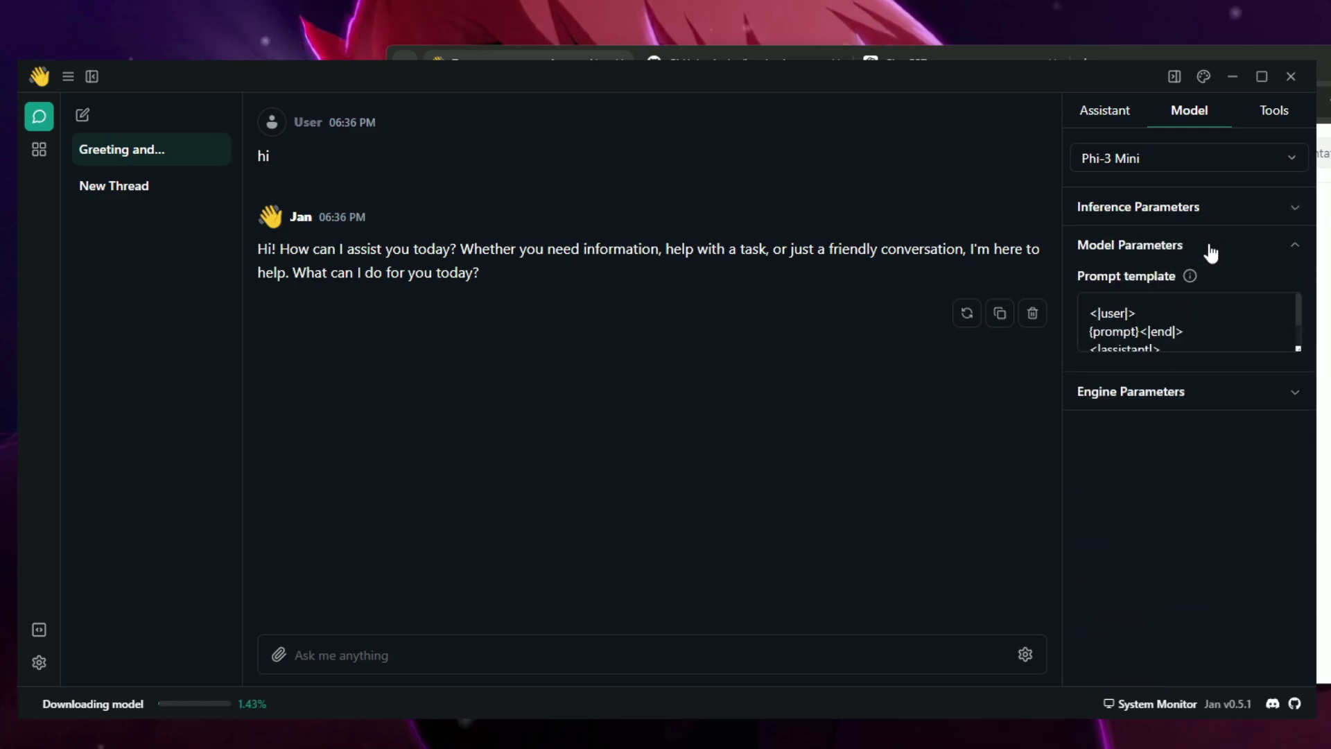
pyautogui.click(1214, 251)
pyautogui.click(1233, 296)
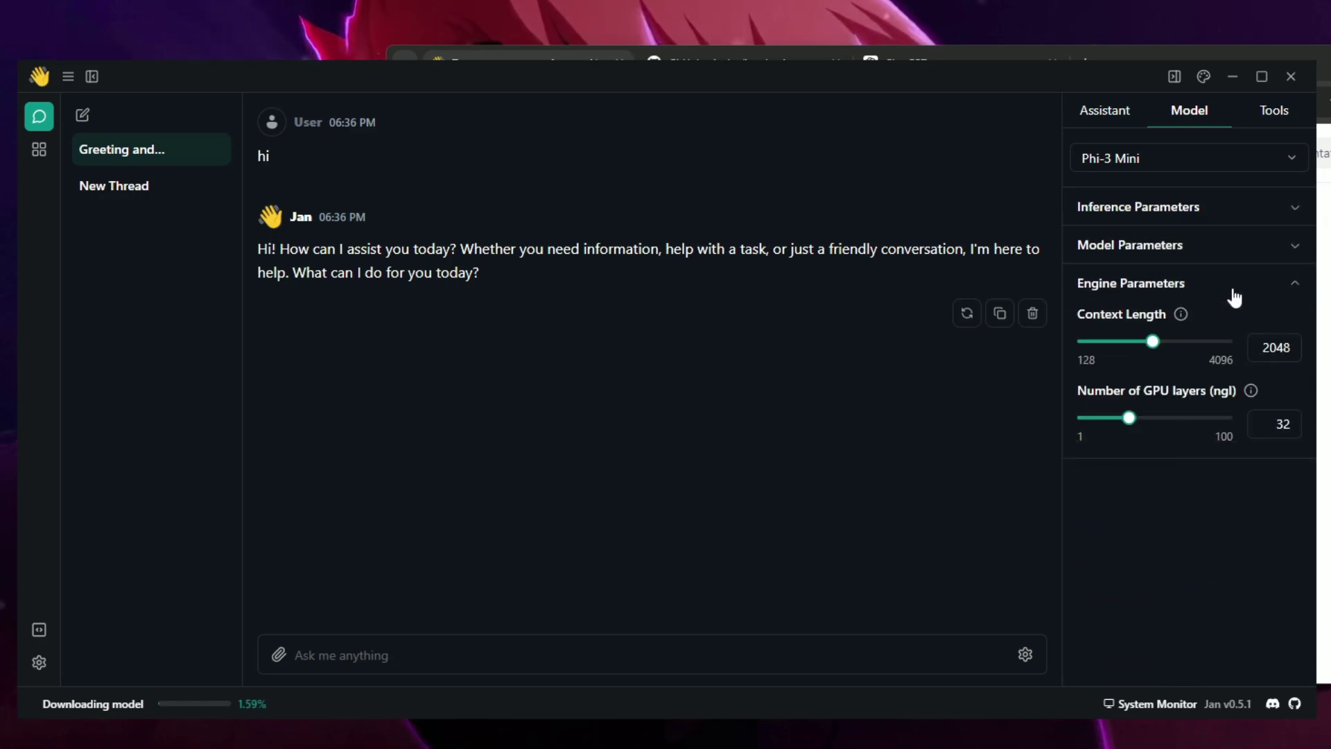
pyautogui.click(1235, 289)
# Examine the full set of inference parameters, from max tokens to presence penalty, and reopen the model's prompt template
pyautogui.click(1234, 223)
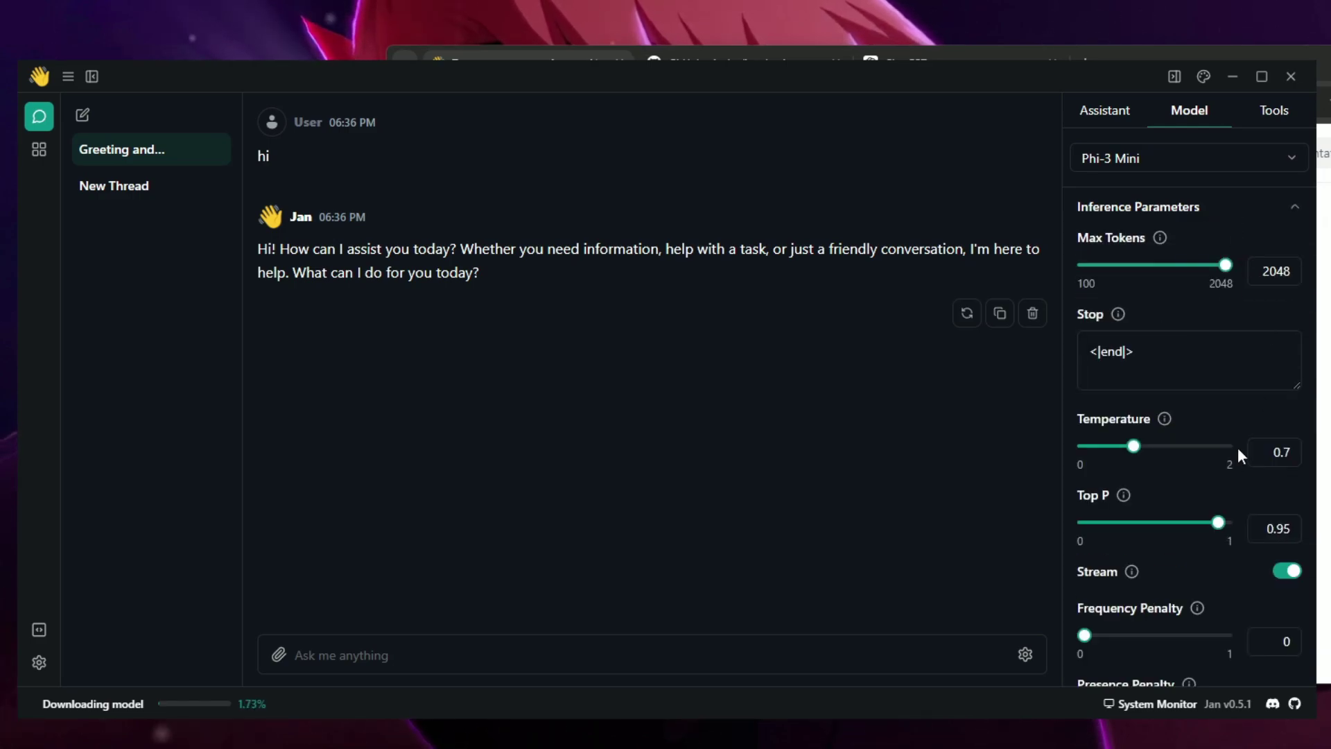
pyautogui.scroll(-3, 1238, 444)
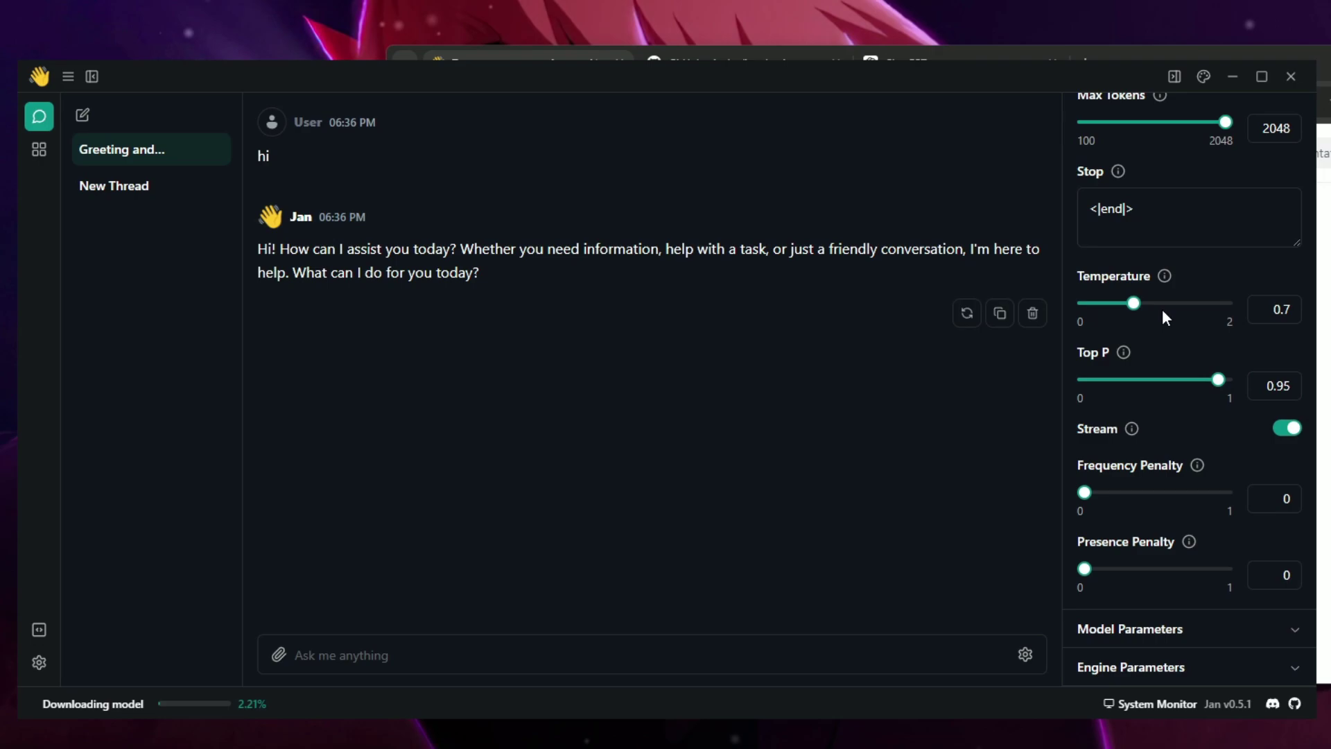
pyautogui.scroll(3, 1179, 333)
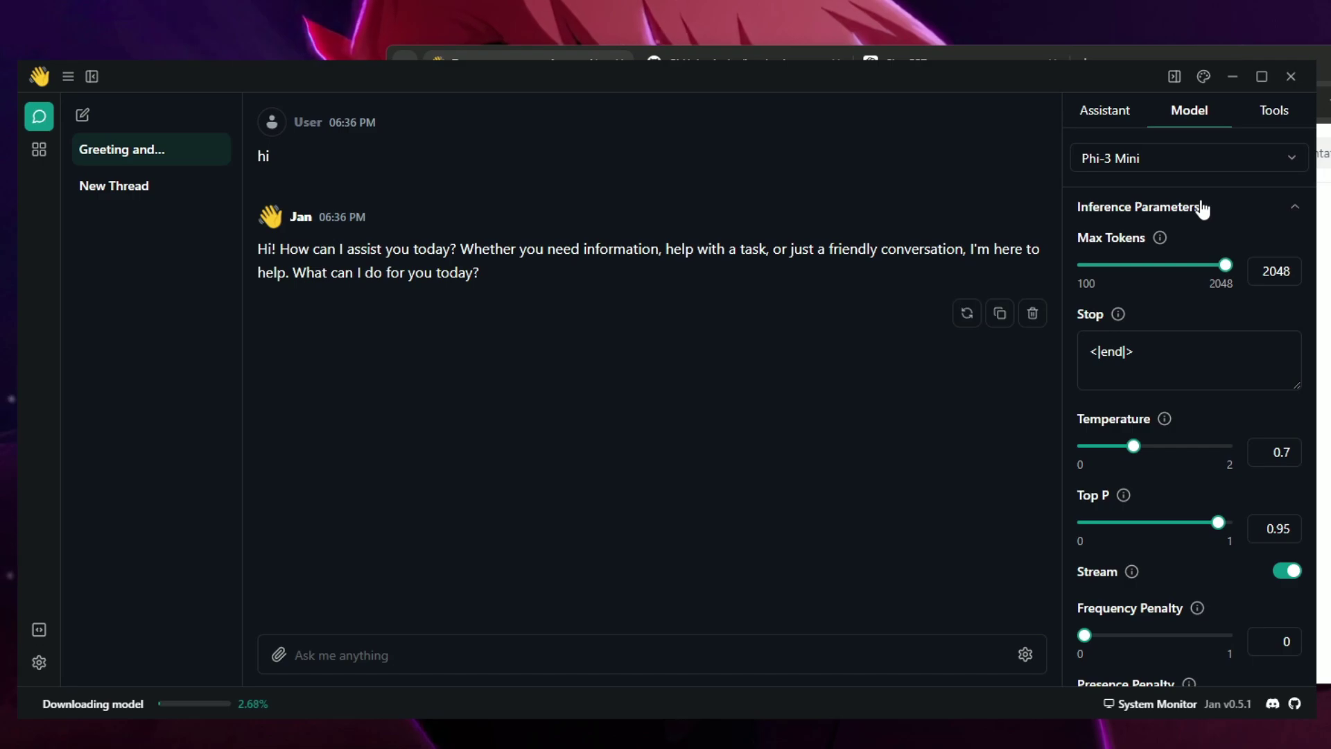
pyautogui.click(1203, 208)
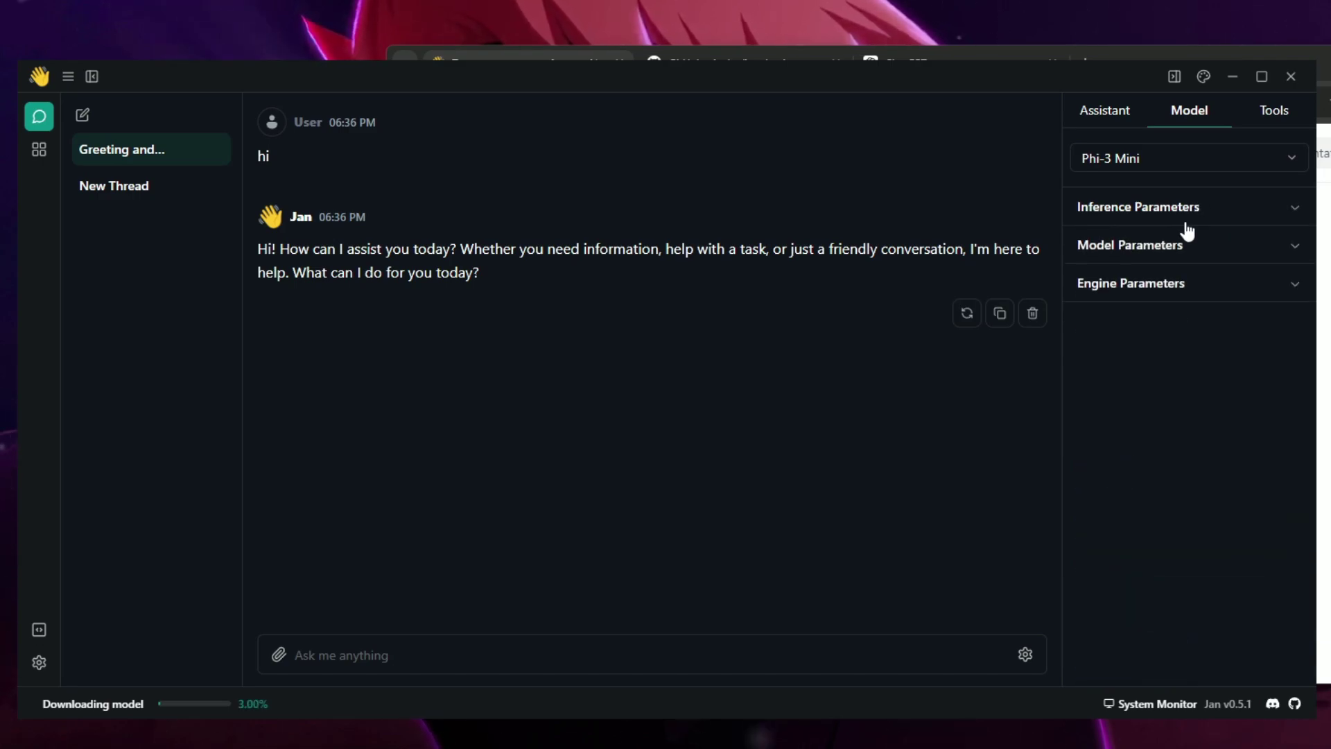
pyautogui.click(1184, 248)
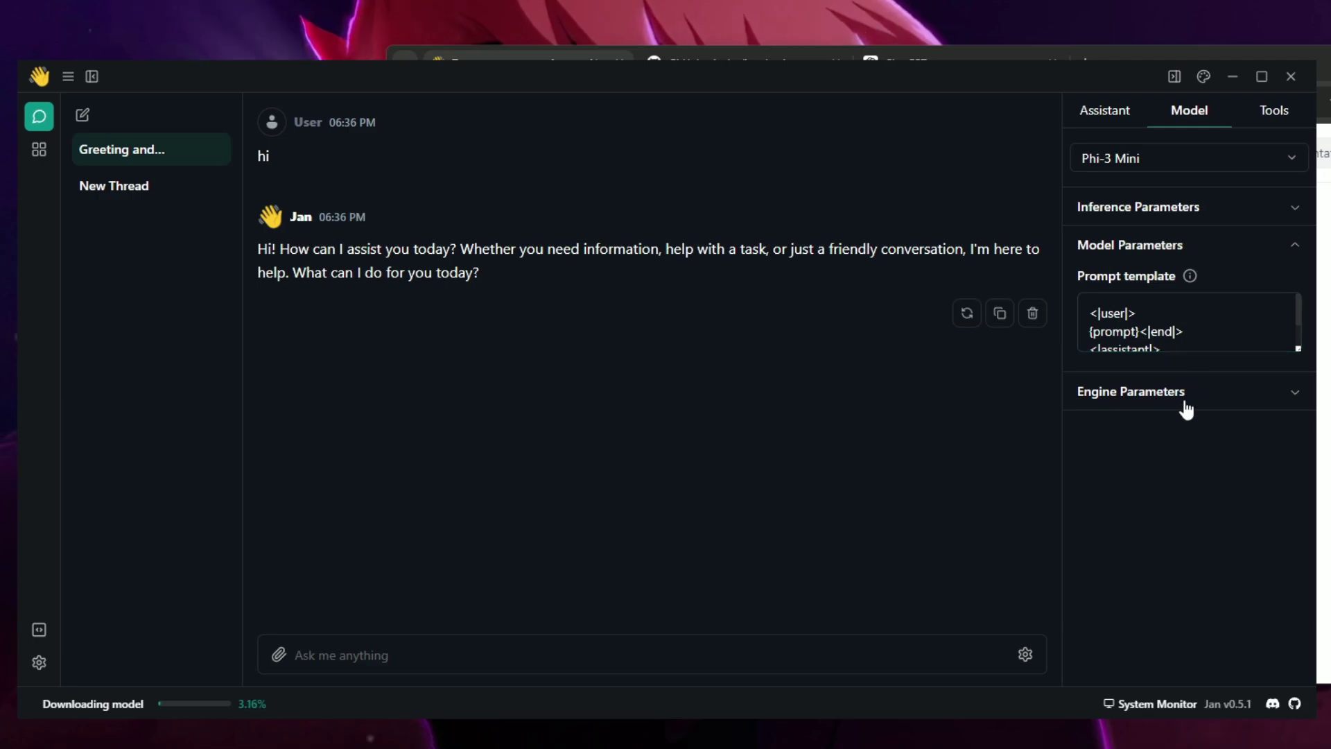
# Collapse the prompt template and look over the engine parameters of Phi-3 Mini, context length and number of GPU layers
pyautogui.scroll(-2, 1209, 312)
pyautogui.scroll(2, 1207, 315)
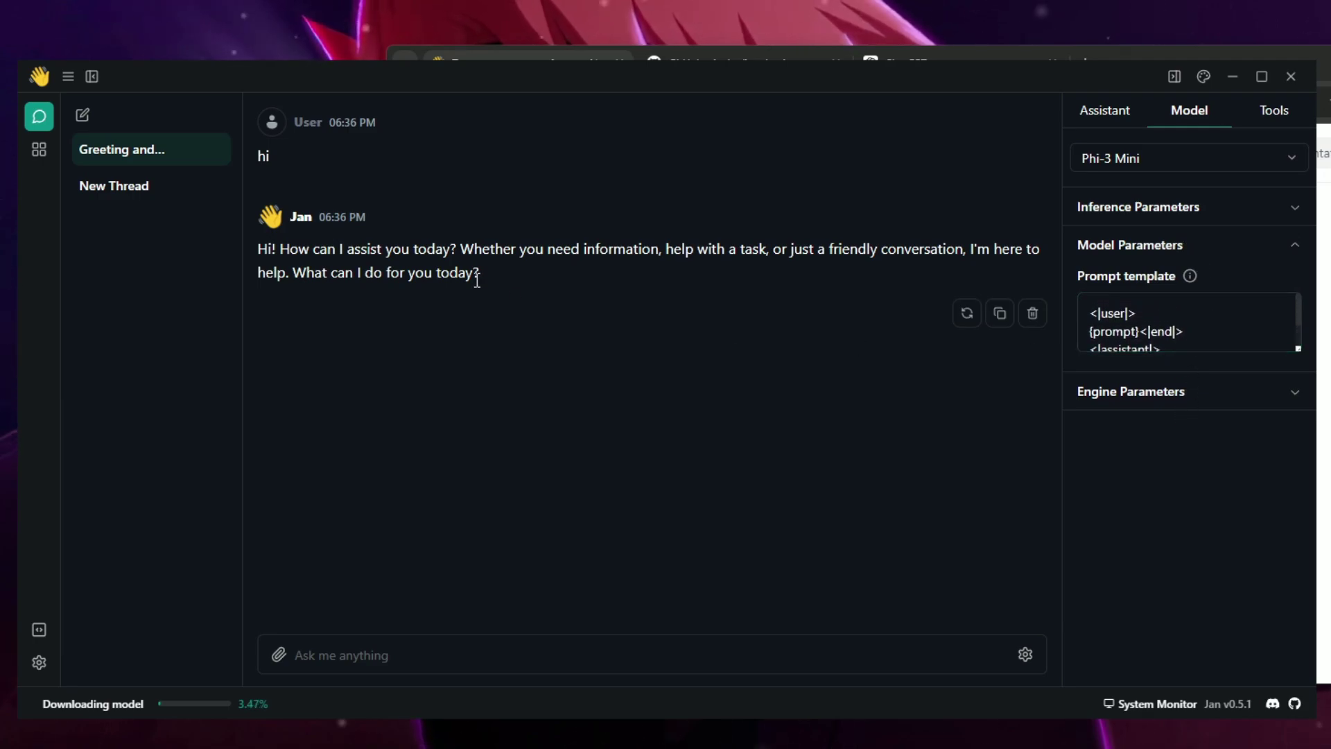
pyautogui.click(1197, 250)
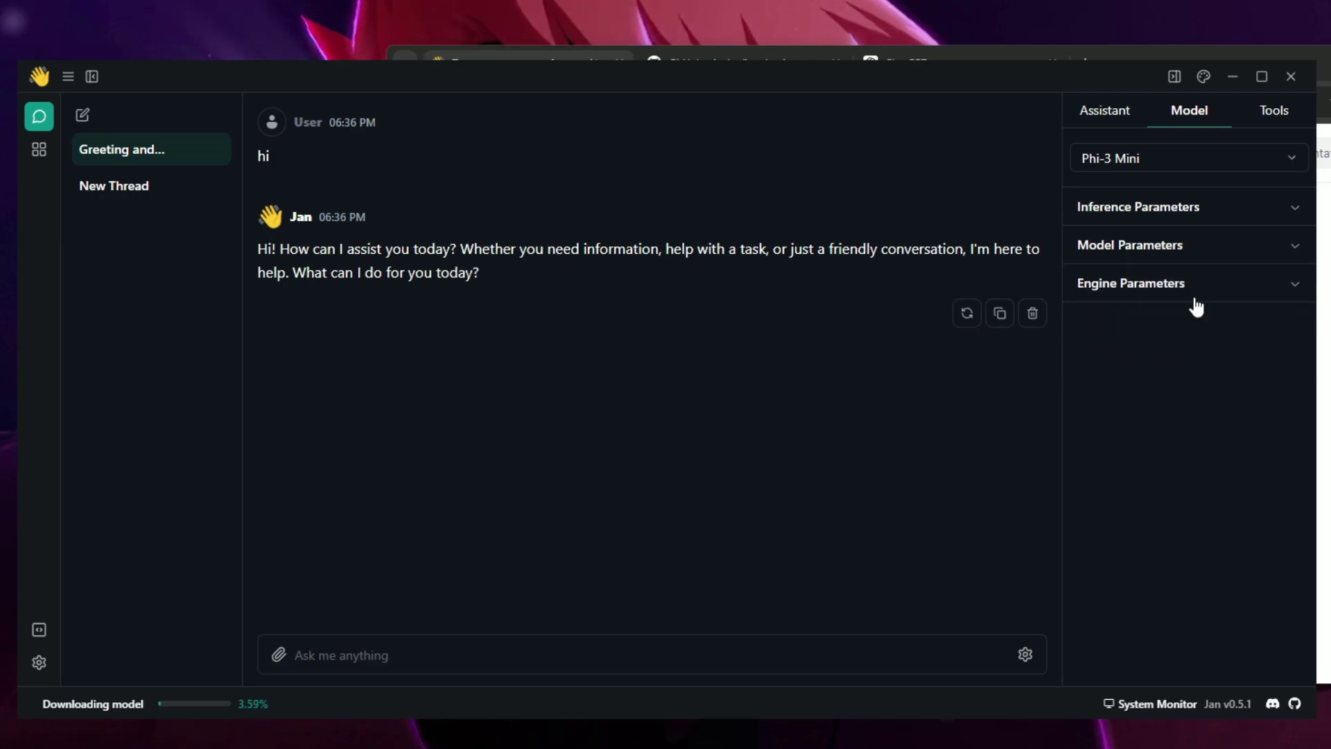
pyautogui.click(1206, 284)
pyautogui.click(1223, 295)
pyautogui.click(1221, 291)
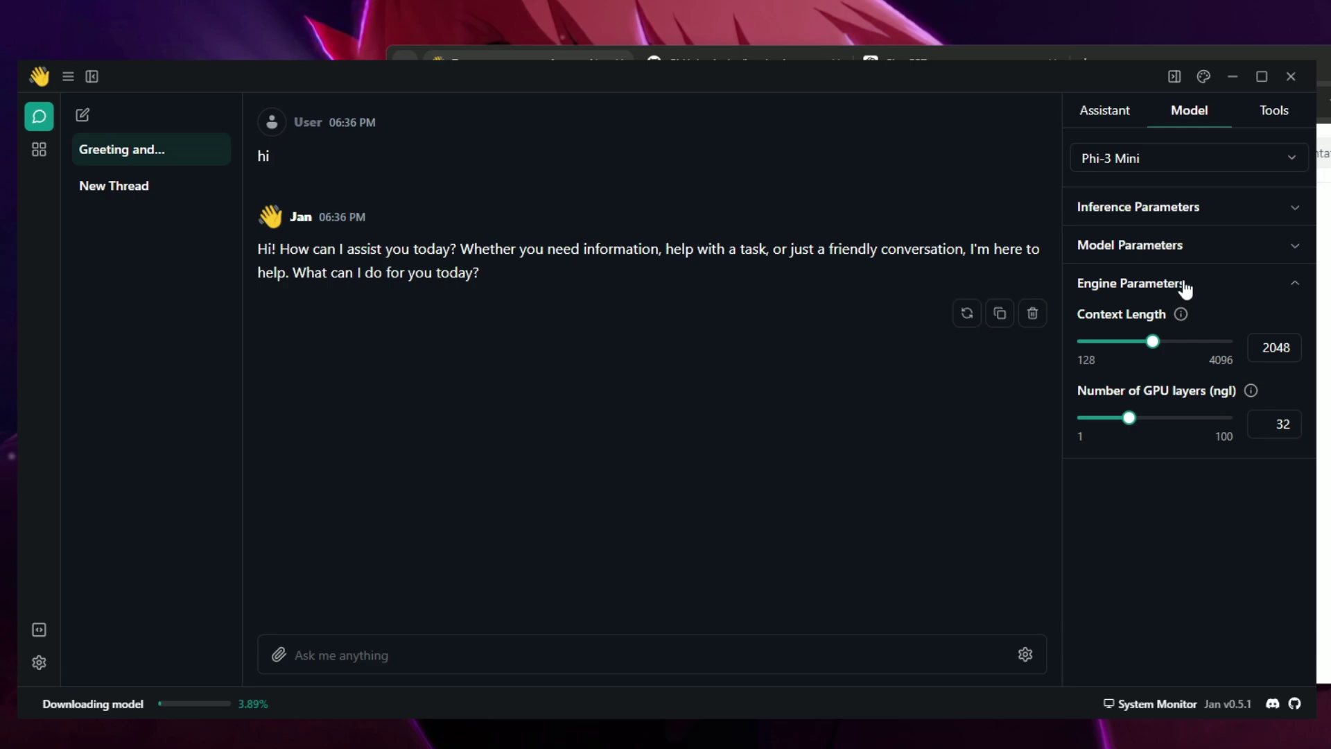
pyautogui.click(1186, 285)
# Review the inference parameters of Phi-3 Mini once more, from max tokens to presence penalty, and collapse them
pyautogui.click(1178, 208)
pyautogui.click(1176, 361)
pyautogui.scroll(-2, 1185, 362)
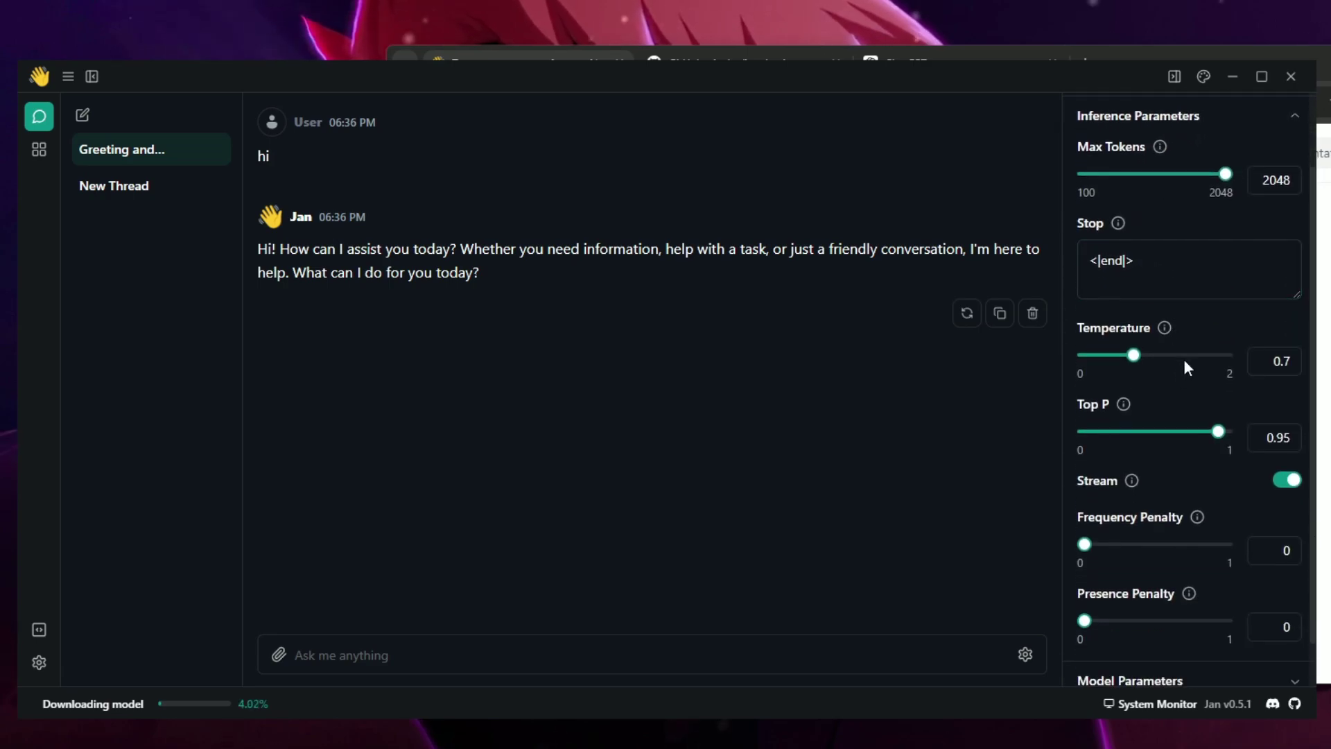
pyautogui.scroll(2, 1256, 437)
pyautogui.scroll(-3, 1220, 541)
pyautogui.scroll(3, 1171, 251)
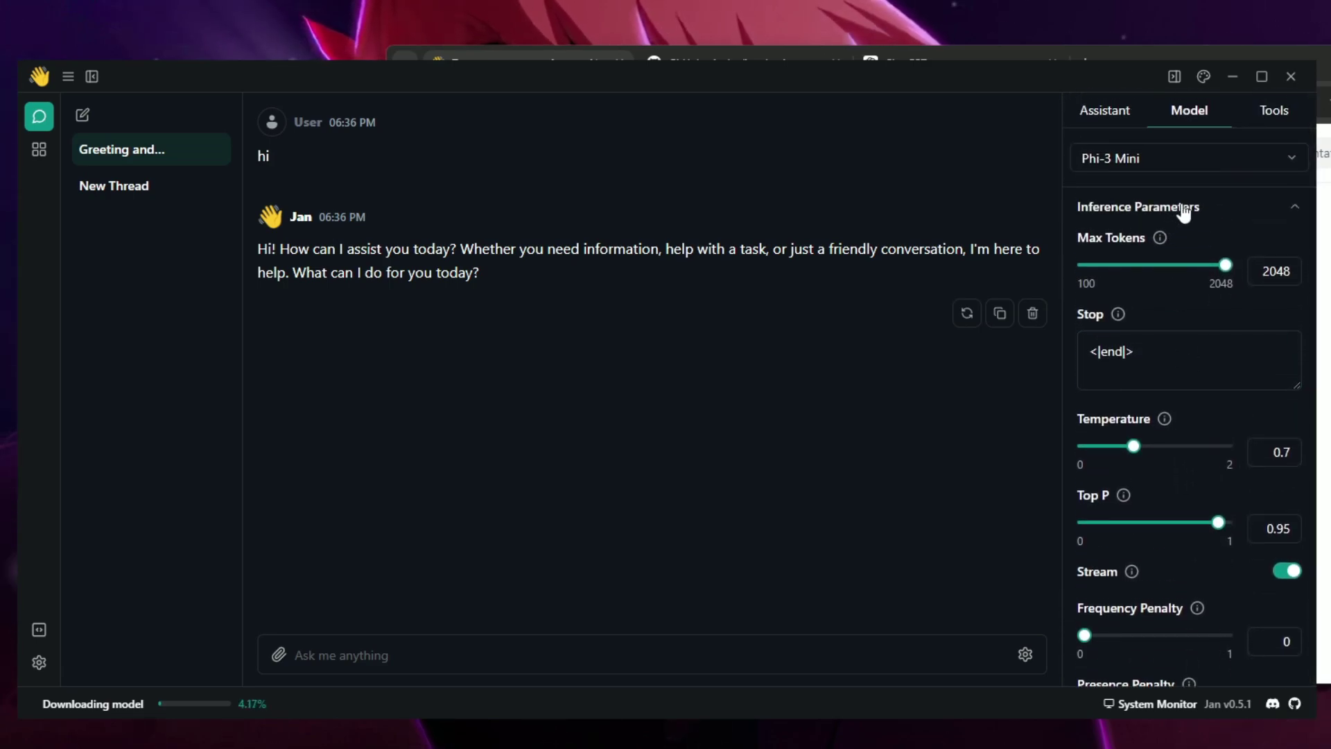
pyautogui.click(1187, 208)
# Enter the assistant instruction "your an doctor give advices" for the greeting thread and copy its text
pyautogui.click(1122, 120)
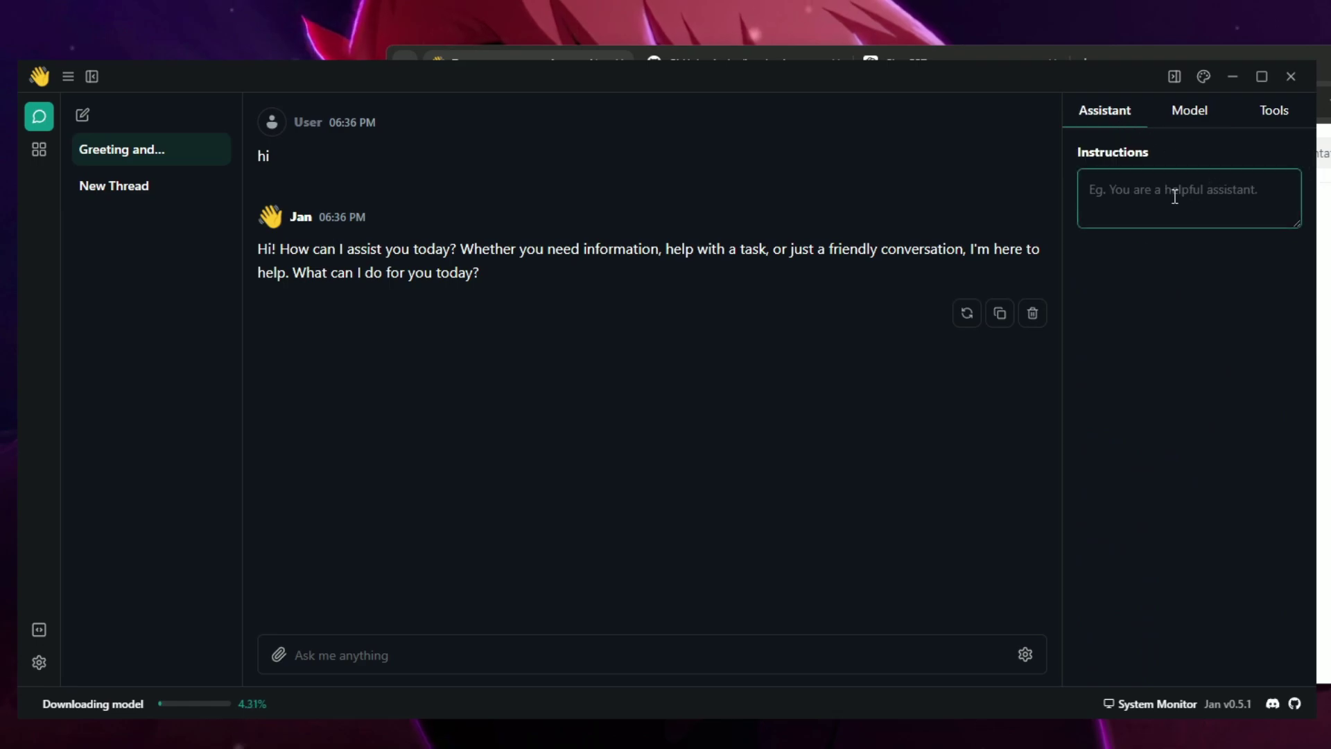
pyautogui.click(1179, 197)
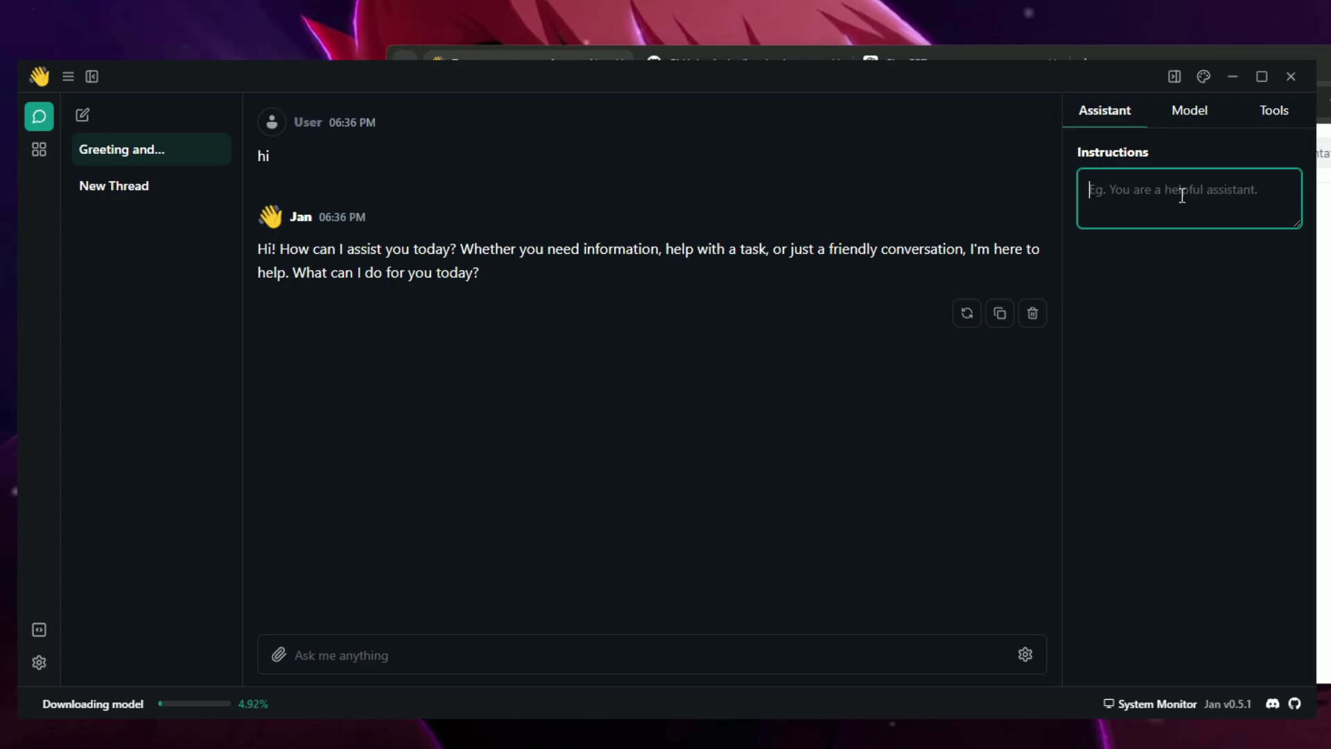
pyautogui.write('your an do')
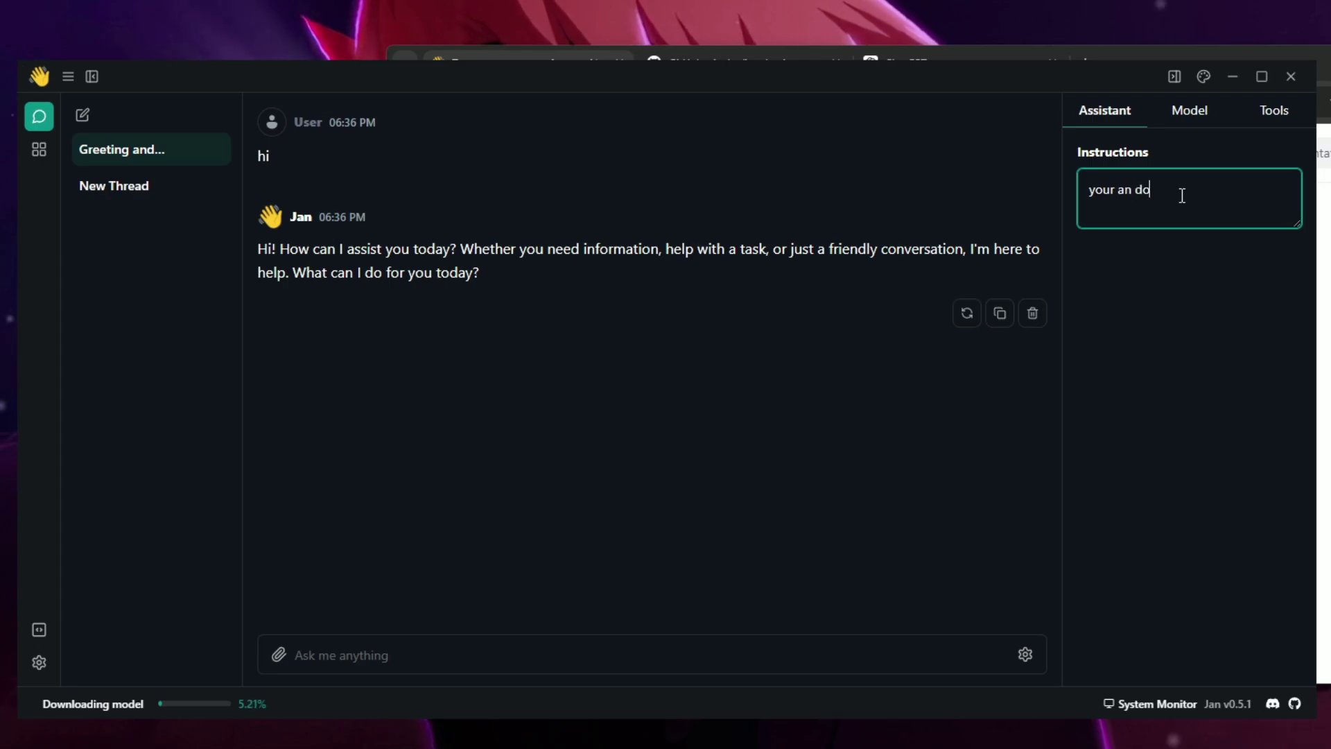
pyautogui.write('ctor give a')
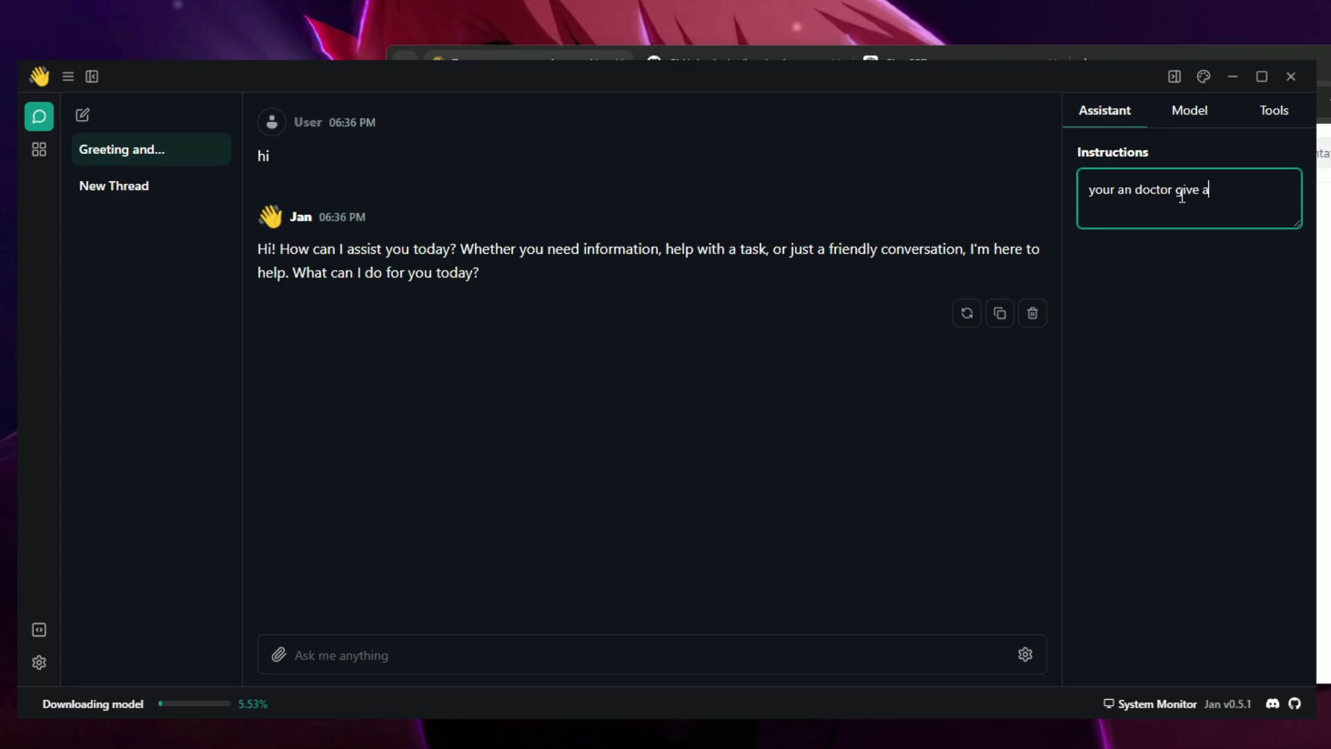
pyautogui.write('dvices')
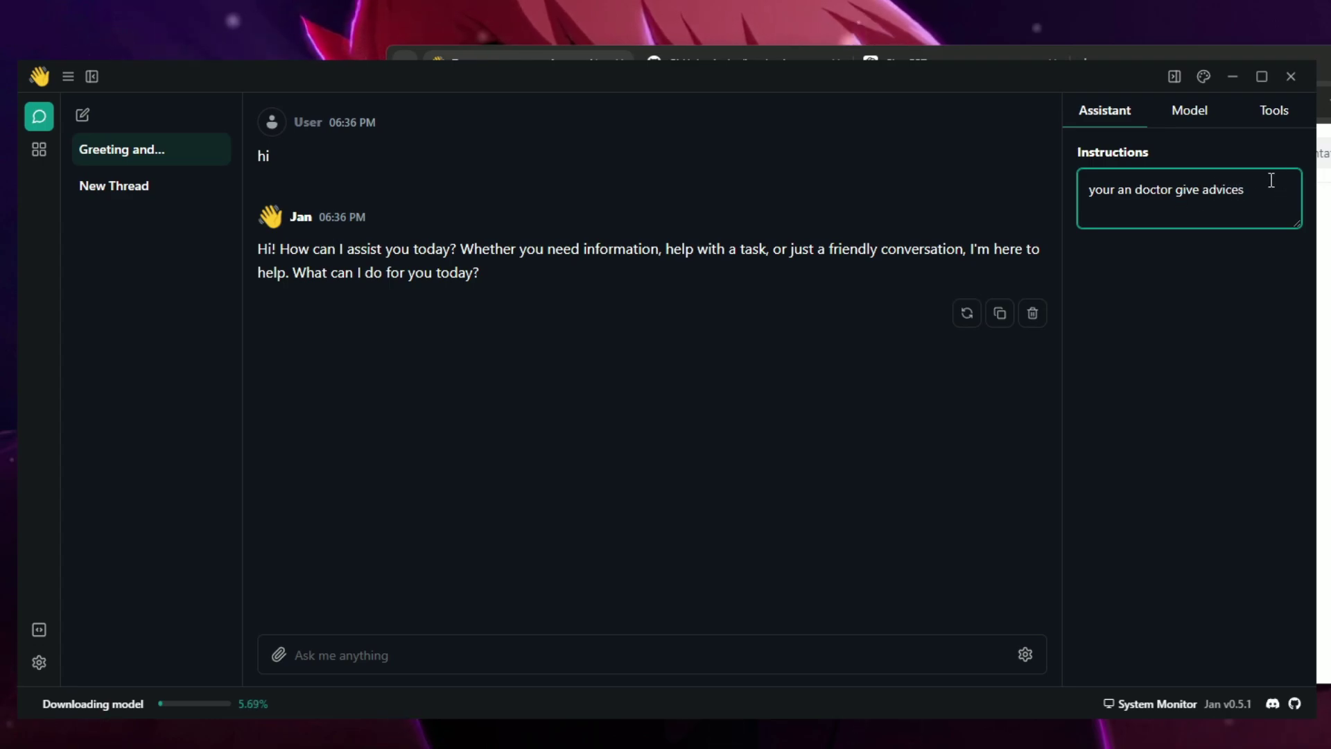
pyautogui.hotkey('ctrl', 'a')
pyautogui.hotkey('ctrl', 'c')
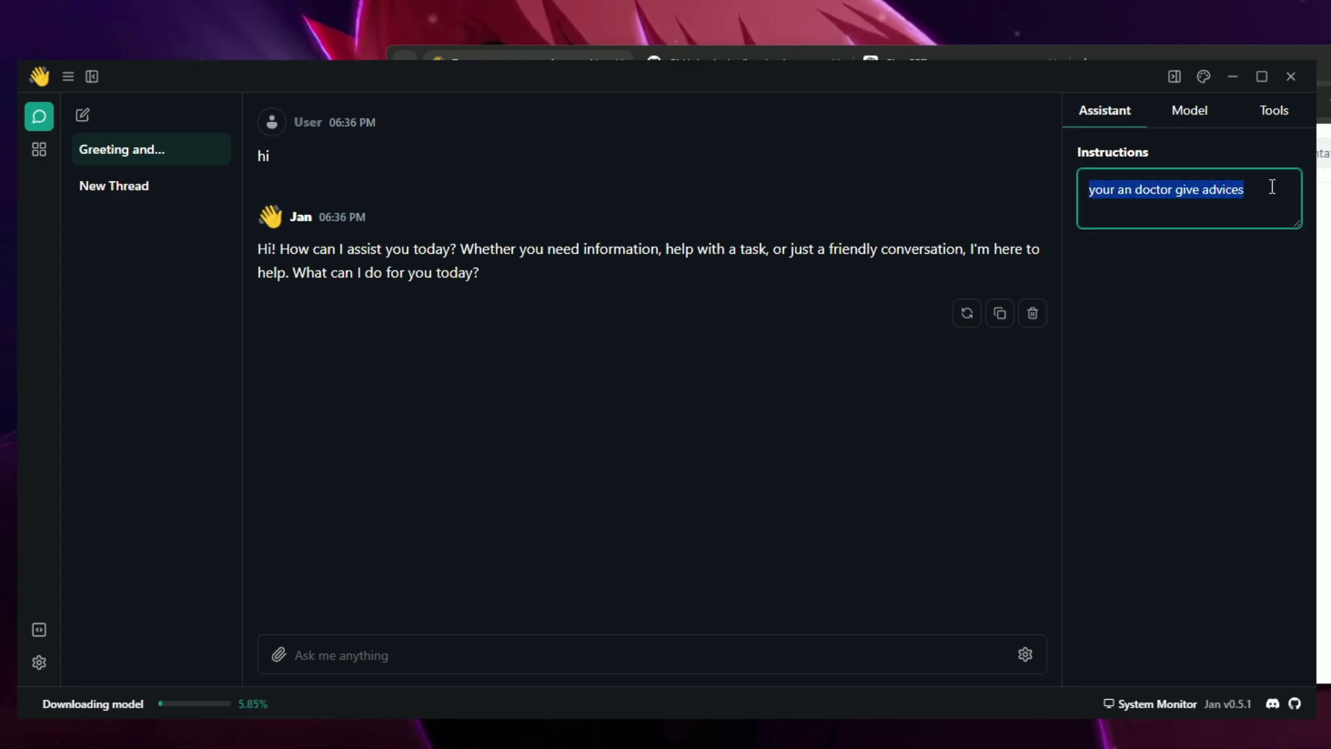
pyautogui.press('Return')
pyautogui.hotkey('ctrl', 'v')
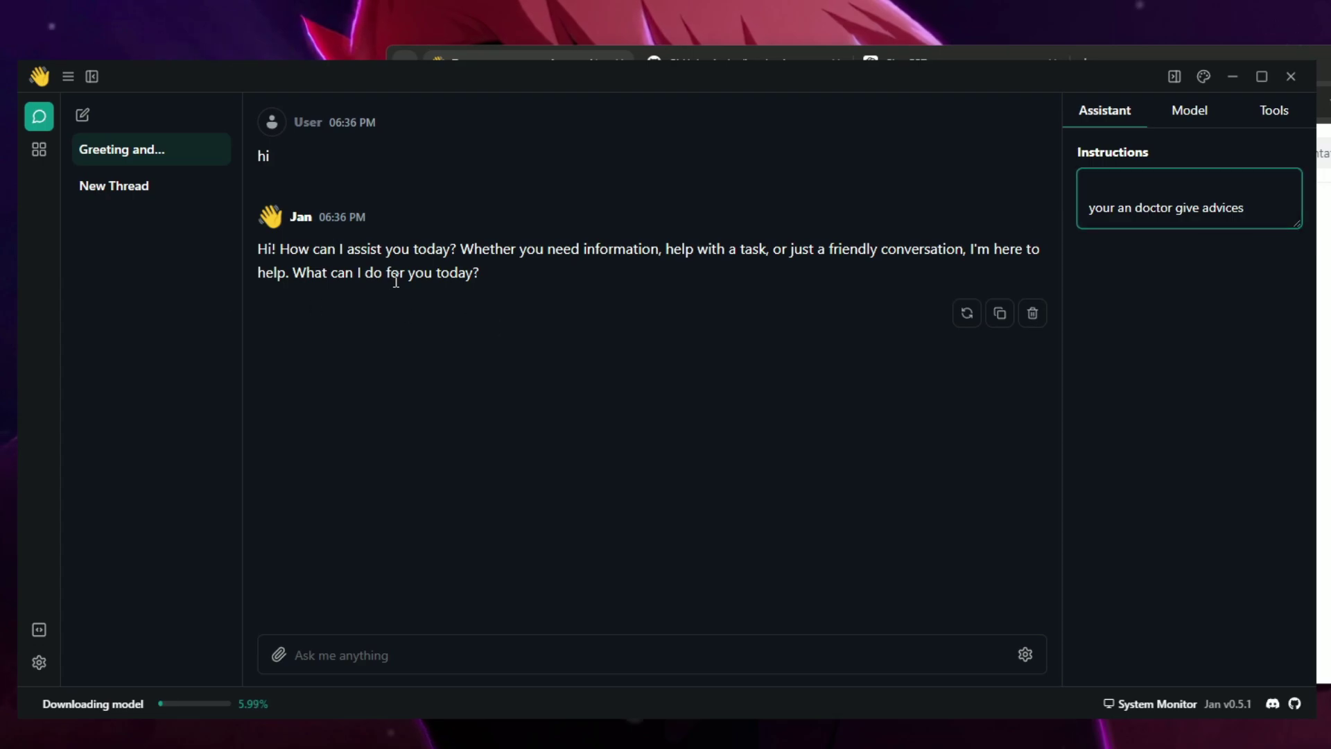
# Create a new thread and paste the copied doctor instruction as its assistant instructions
pyautogui.click(82, 116)
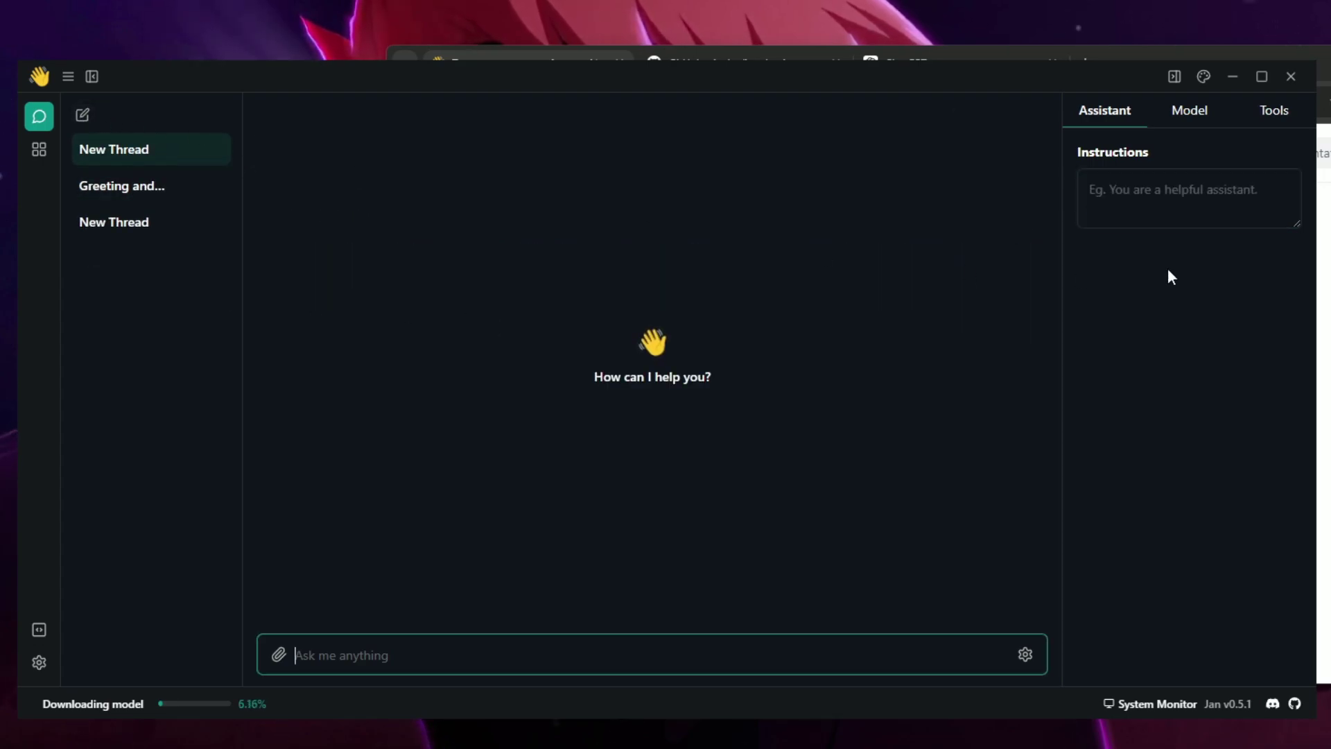
pyautogui.click(1179, 194)
pyautogui.hotkey('ctrl', 'v')
# Ask the doctor assistant "hello can you tell me about corona symtoms"
pyautogui.click(446, 660)
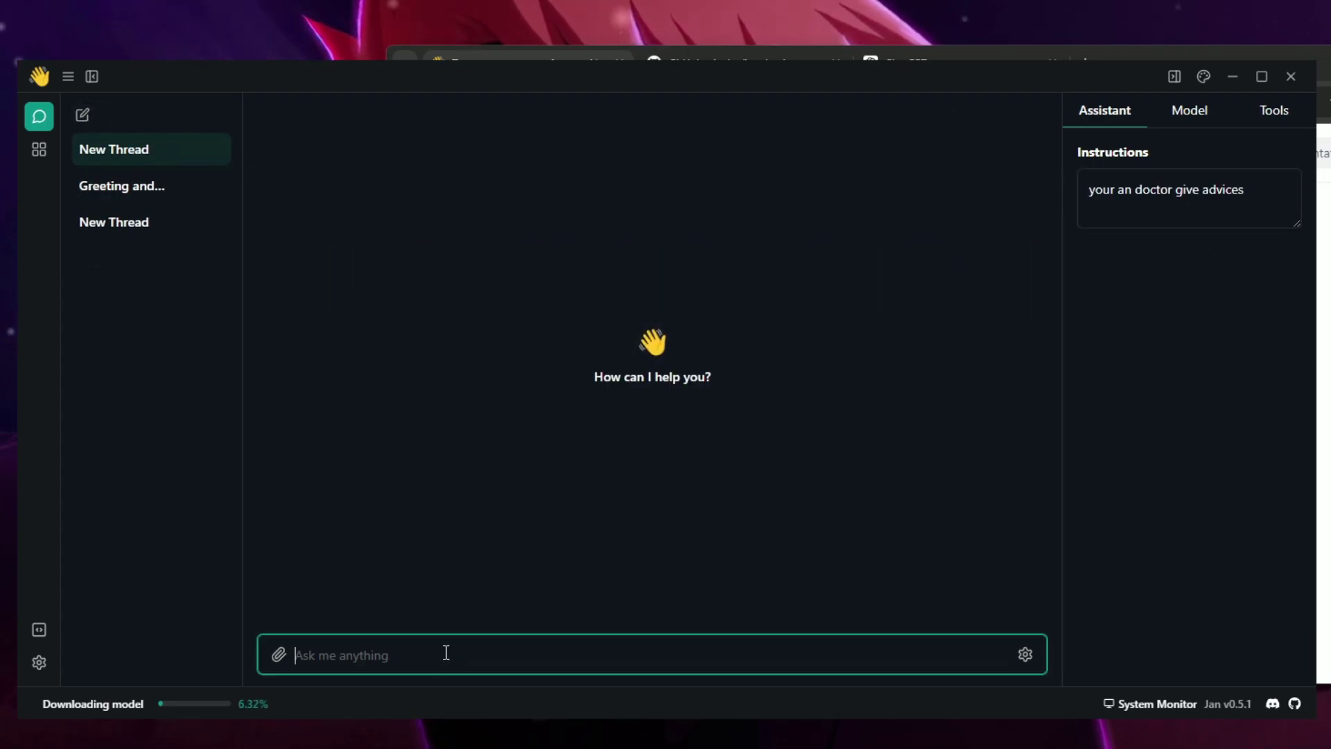
pyautogui.write('he')
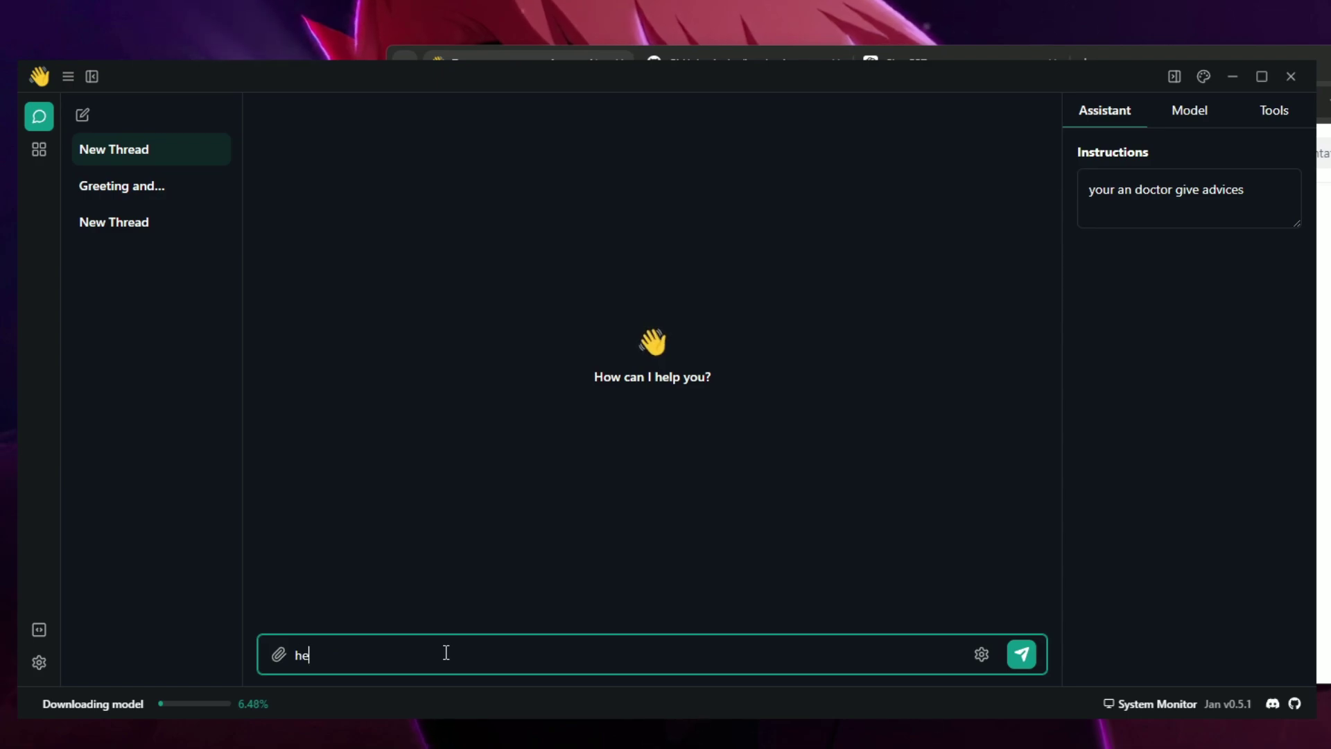
pyautogui.write('llo ca')
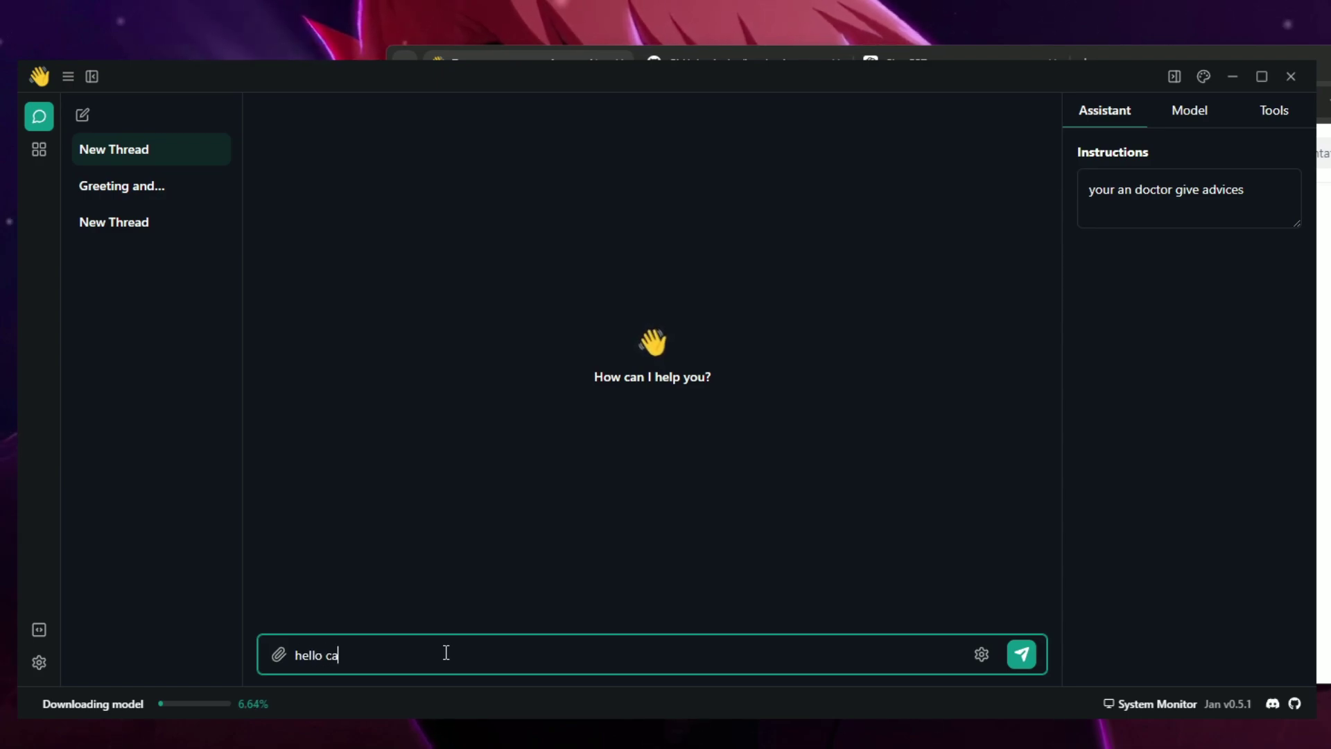
pyautogui.write('n you te')
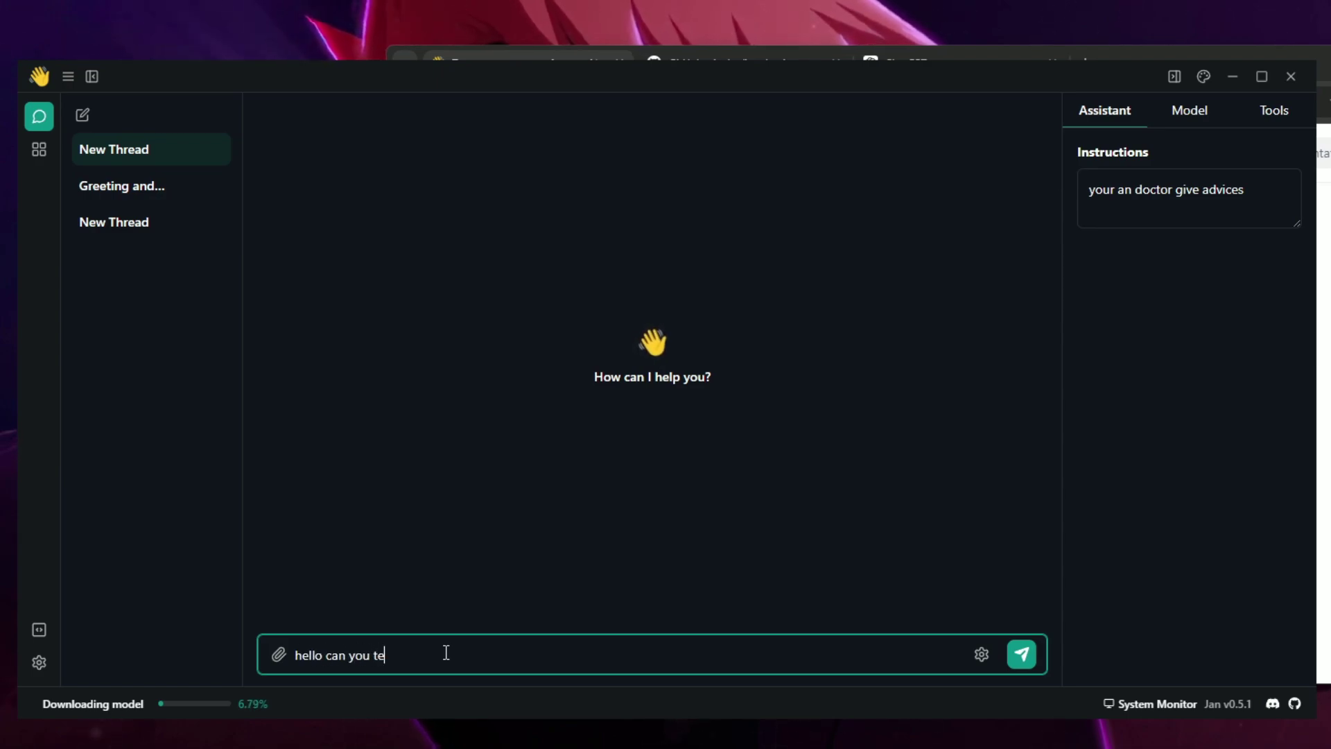
pyautogui.write('ll me ')
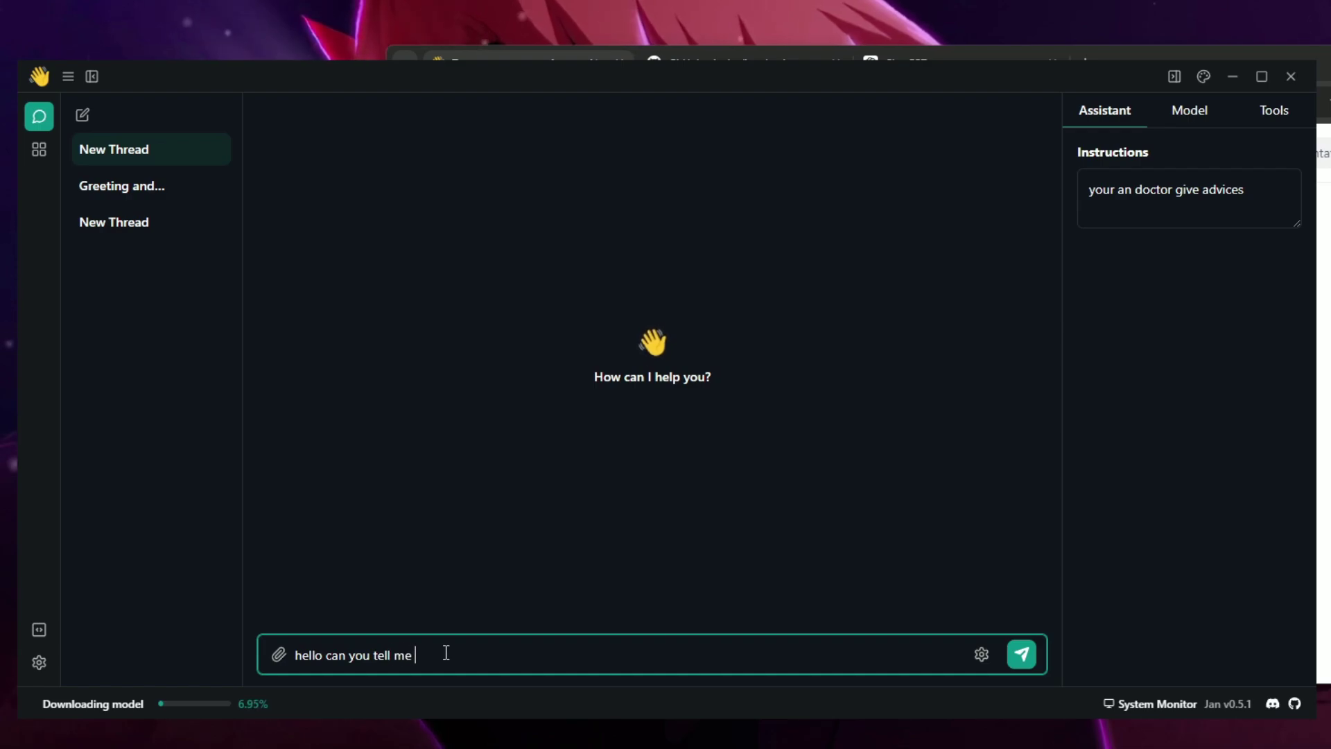
pyautogui.write('about co')
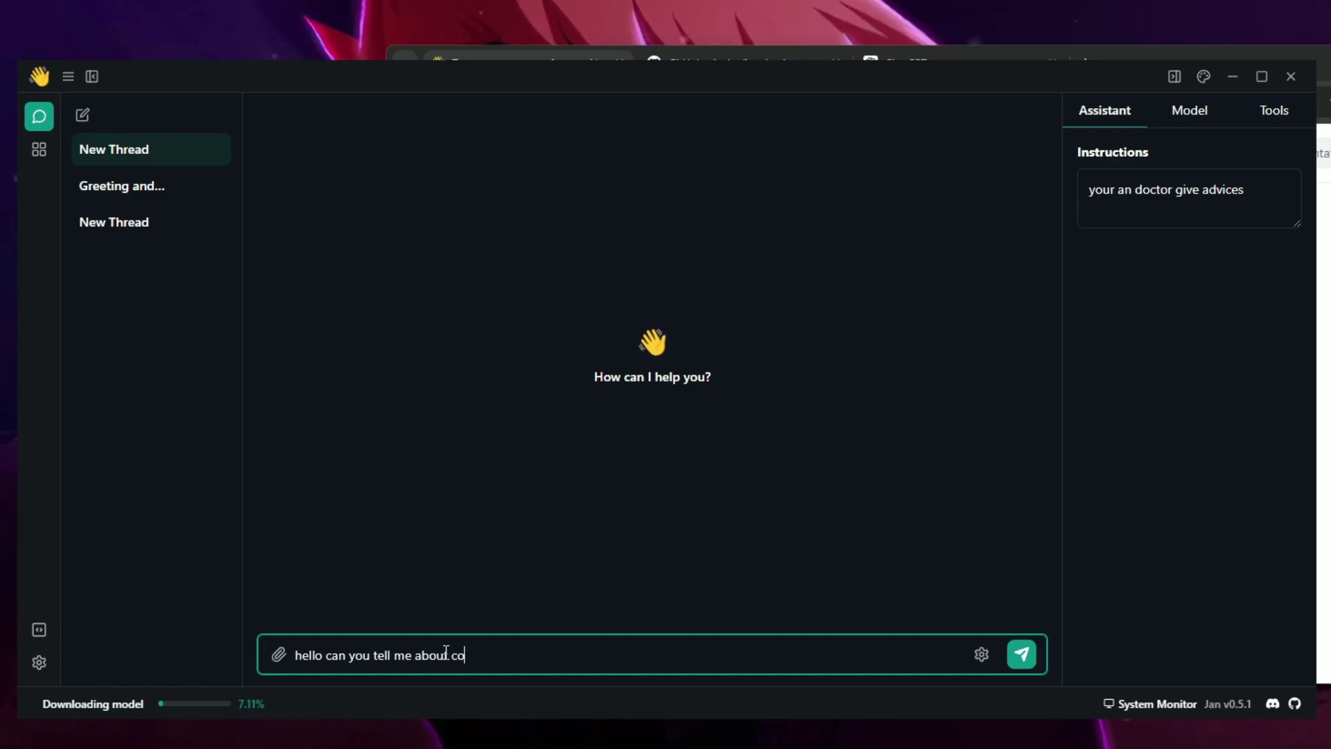
pyautogui.write('rona sym')
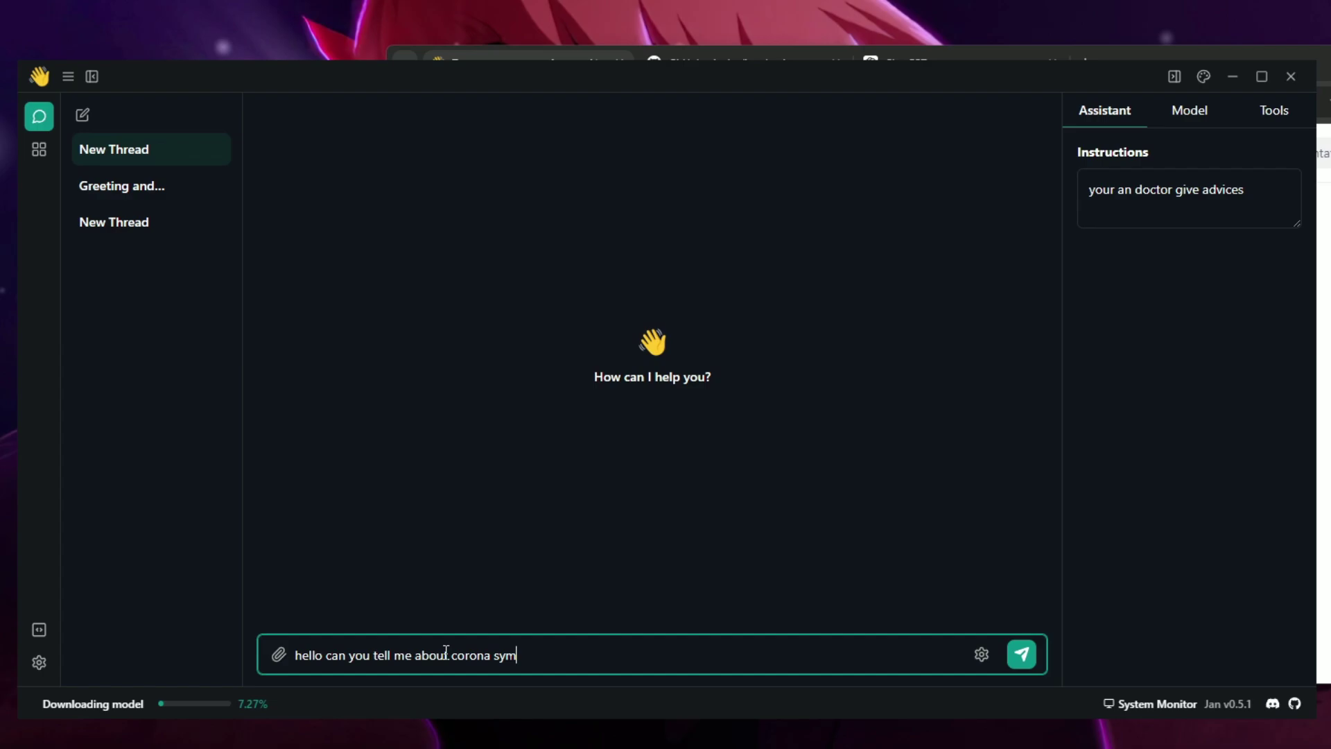
pyautogui.write('toms')
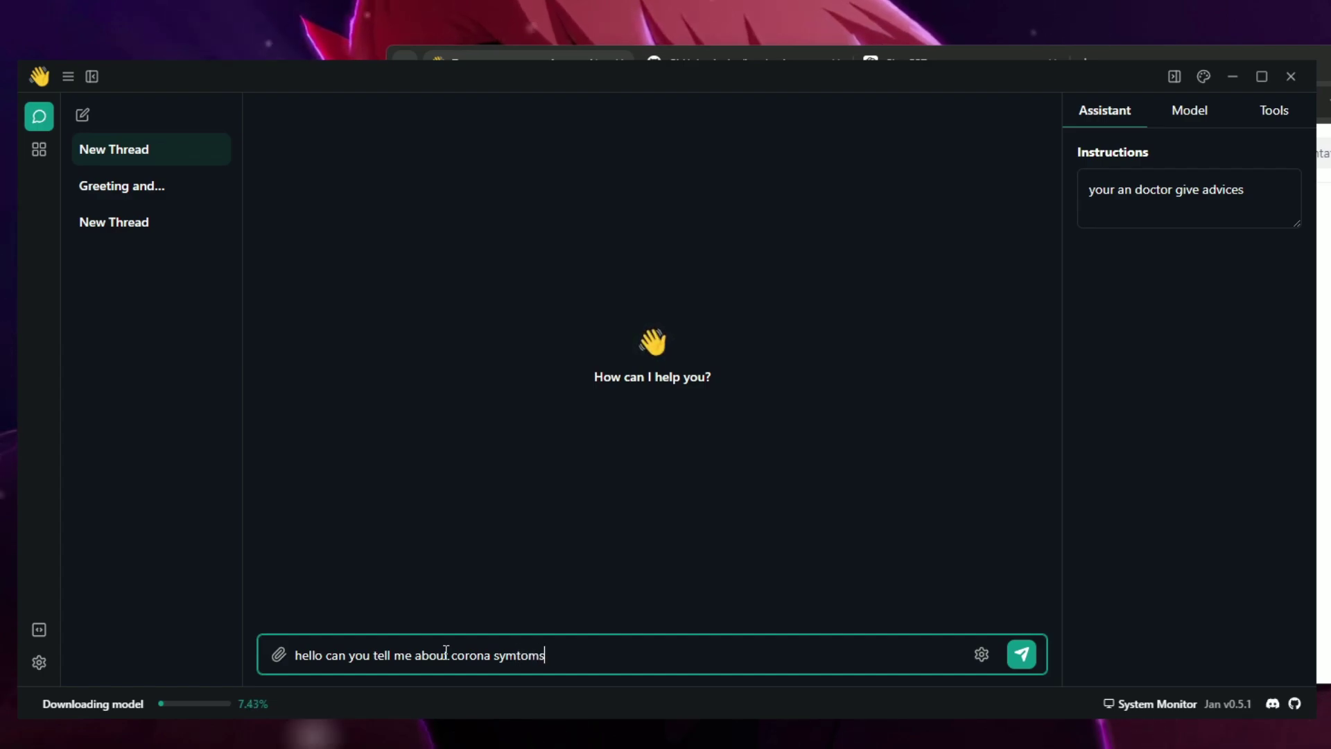
pyautogui.press('Return')
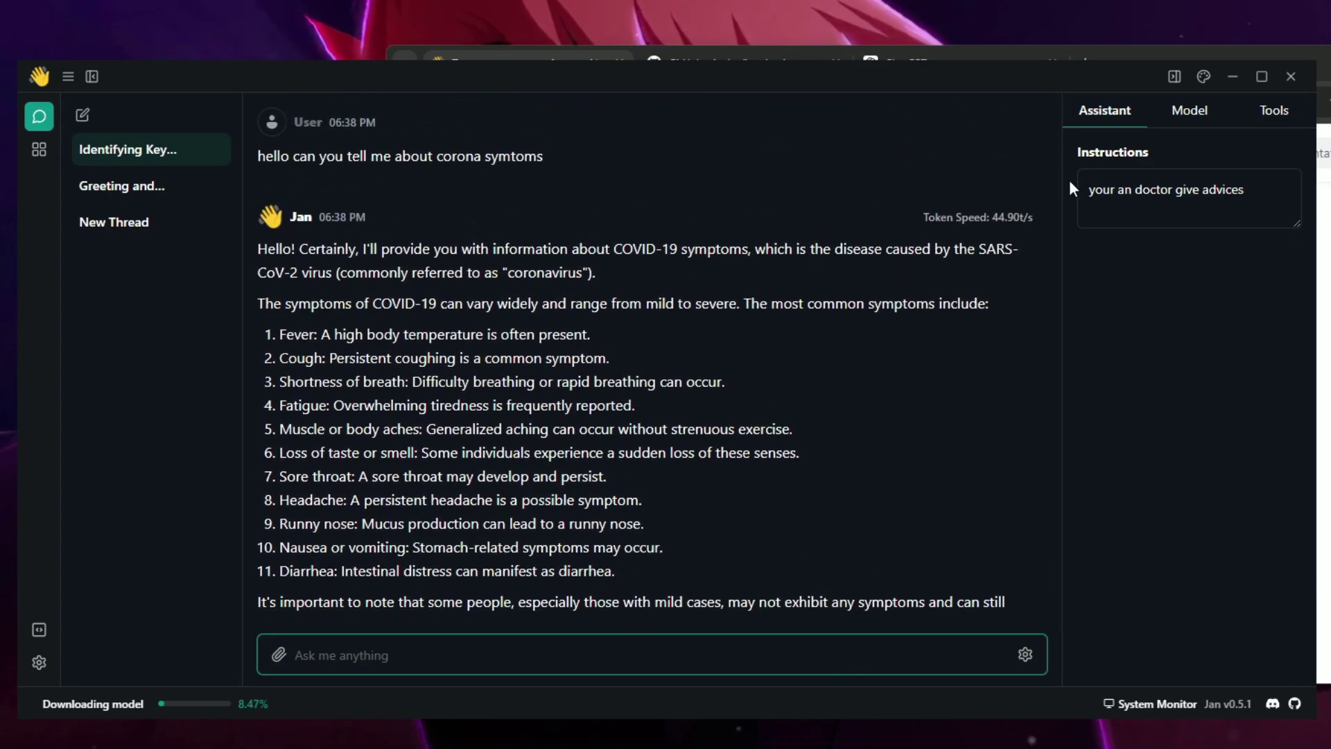
# Switch to the empty thread without assistant instructions and send the message "hi"
pyautogui.click(1143, 205)
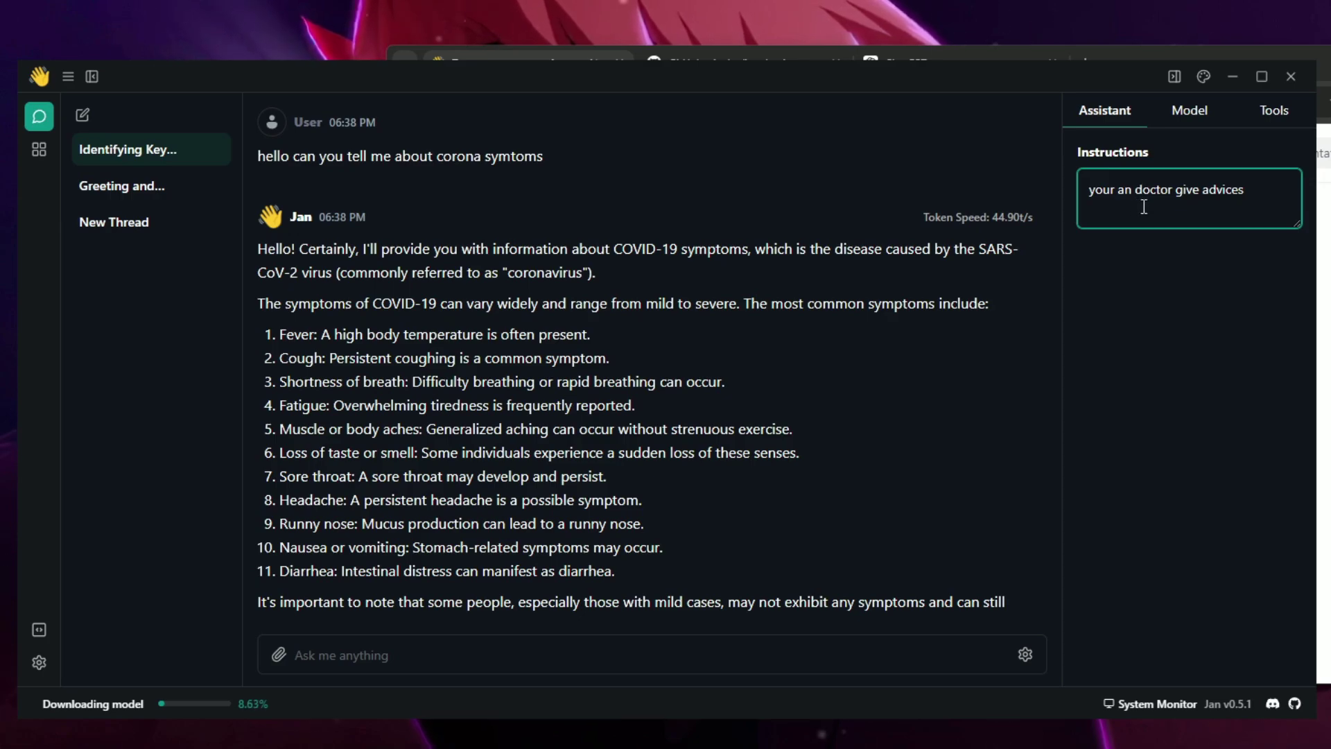
pyautogui.click(171, 230)
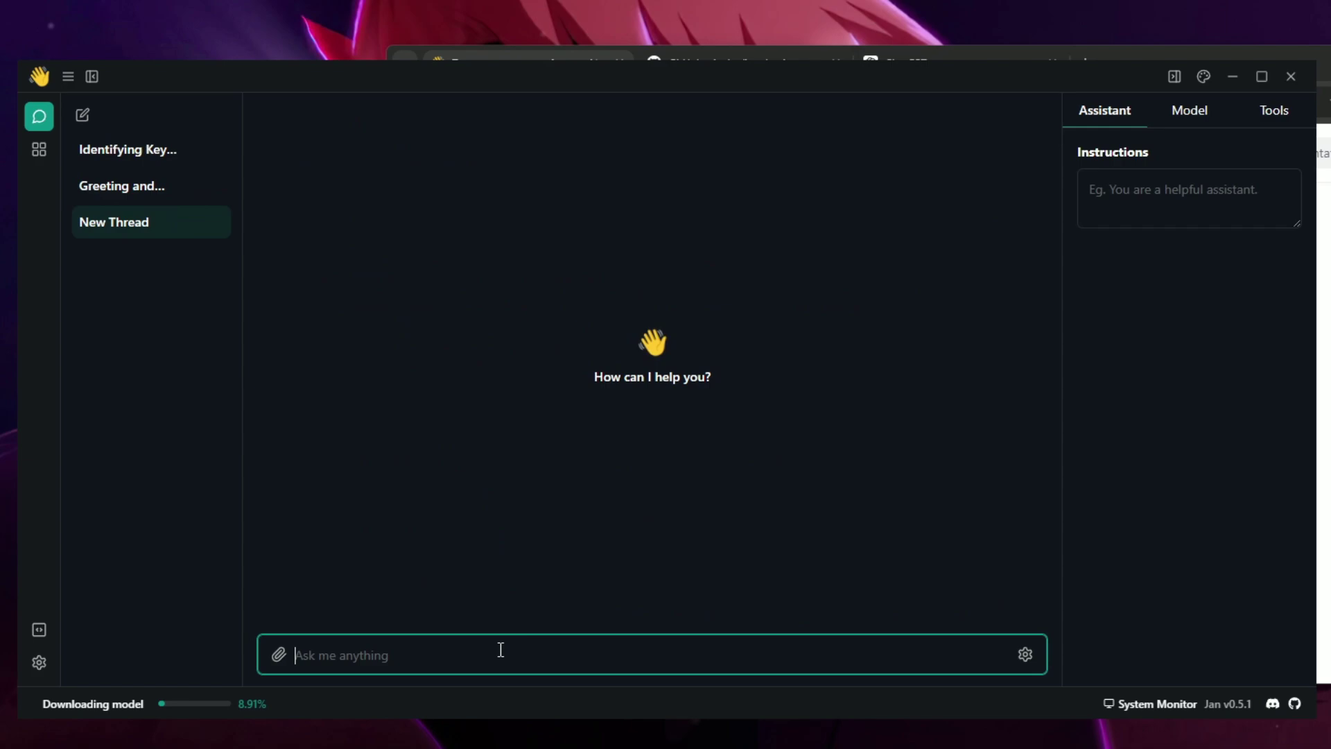
pyautogui.write('hi')
pyautogui.press('Return')
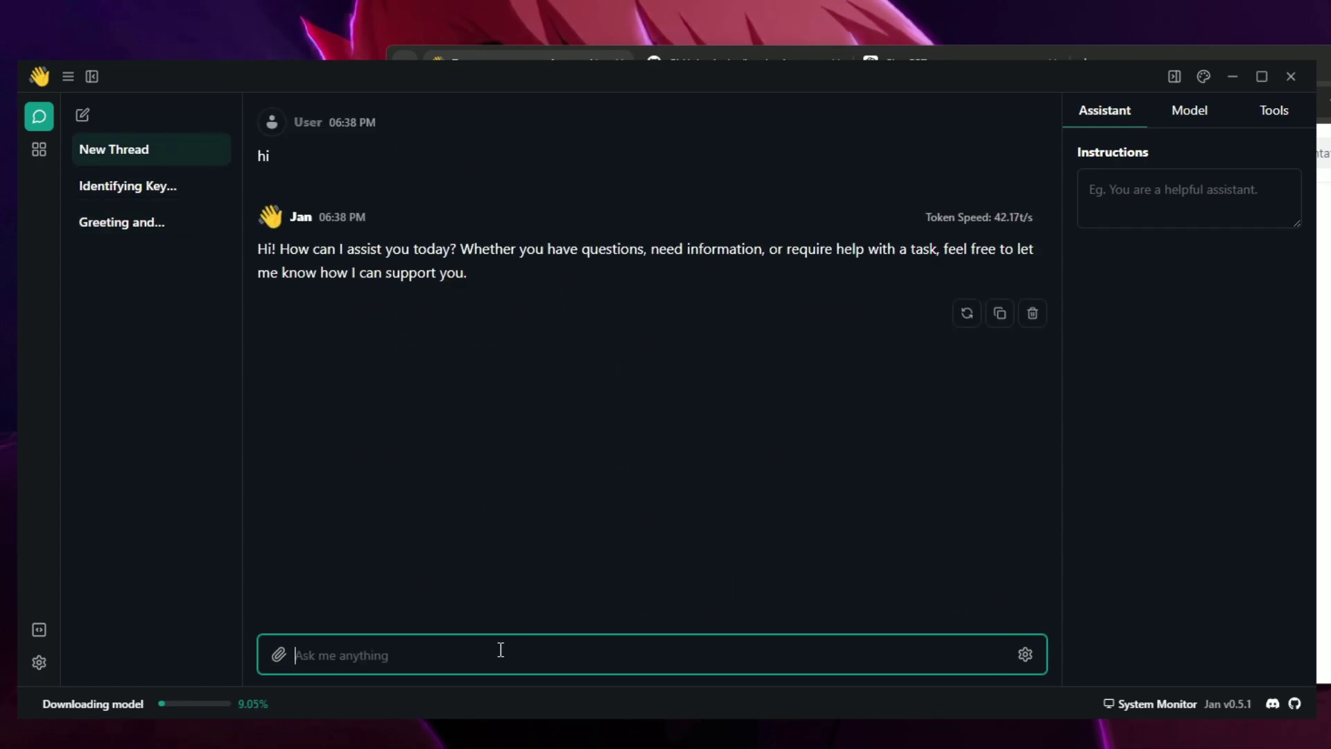
# Ask "tamilnadu chief minister who" in the same thread
pyautogui.write('tamilnadu chief')
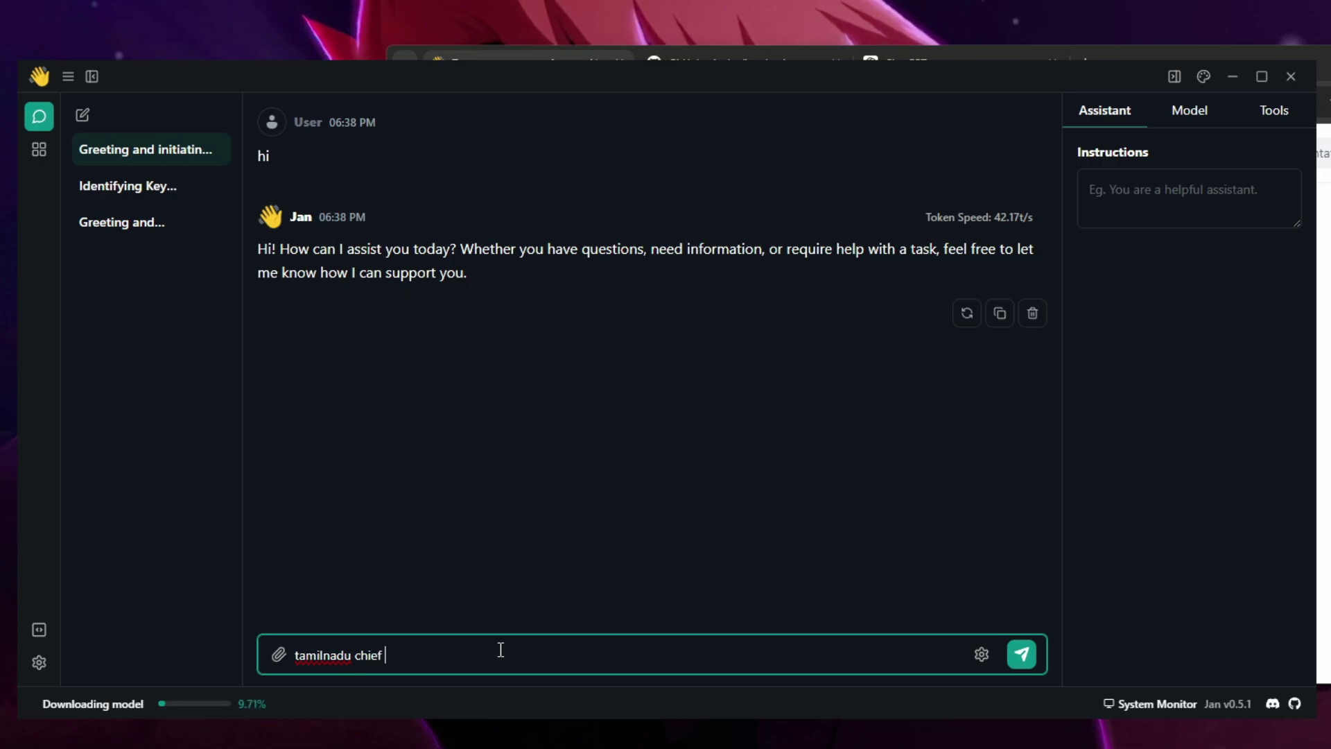
pyautogui.write('minis')
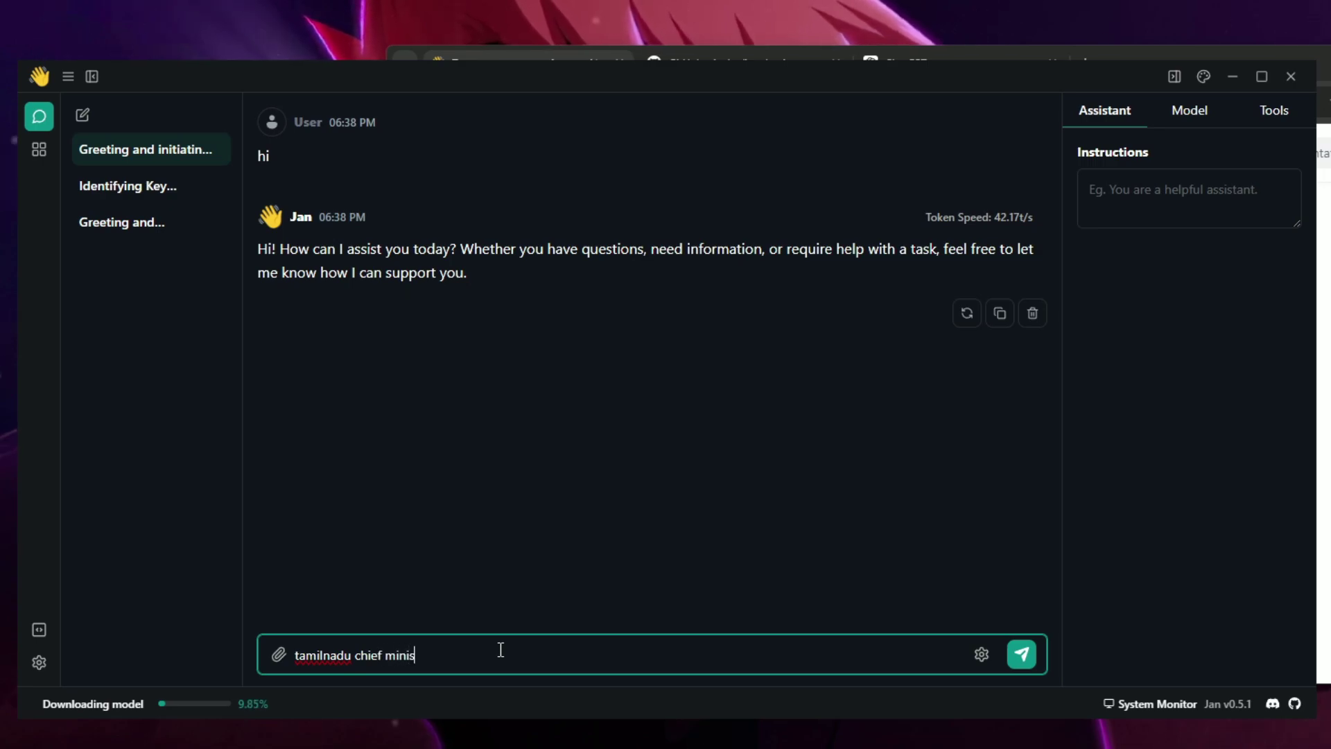
pyautogui.write('ter who')
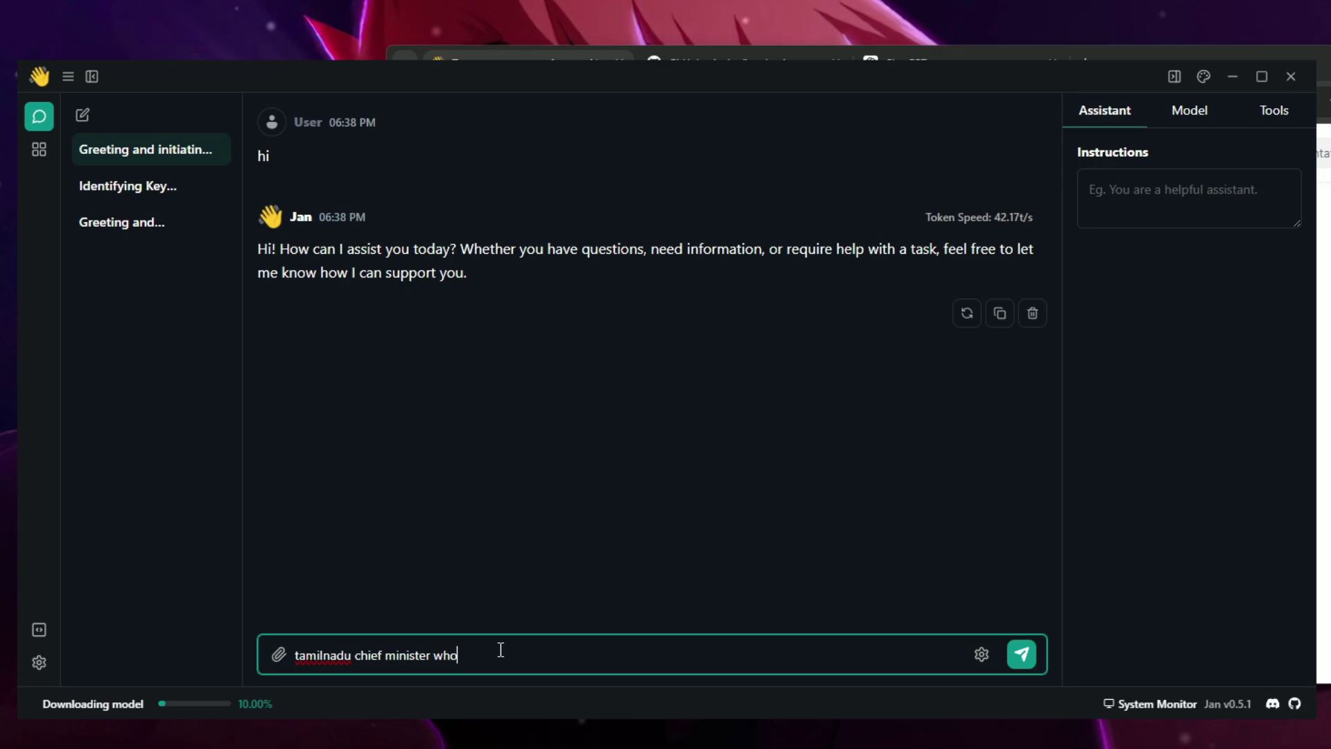
pyautogui.press('Return')
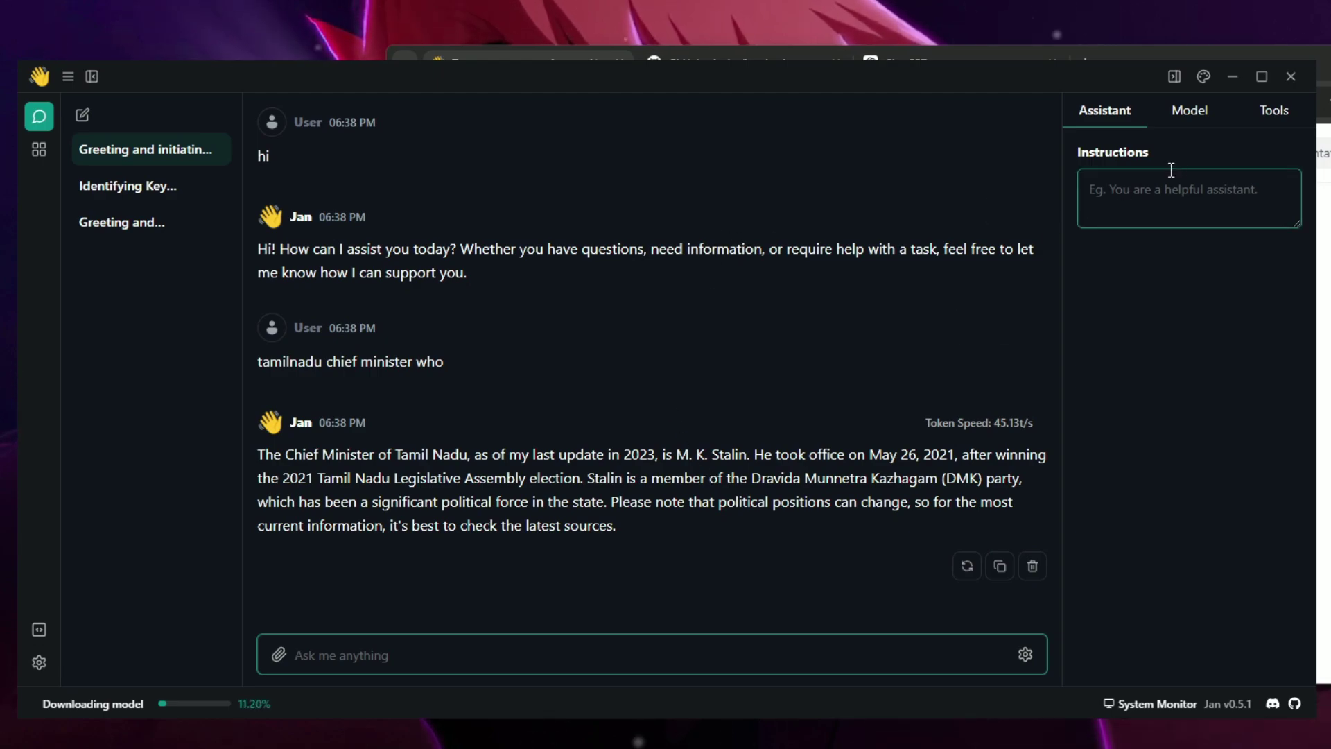
# Look through the thread's model, tools and assistant settings, and create another new thread
pyautogui.click(1188, 122)
pyautogui.click(1257, 115)
pyautogui.click(1123, 122)
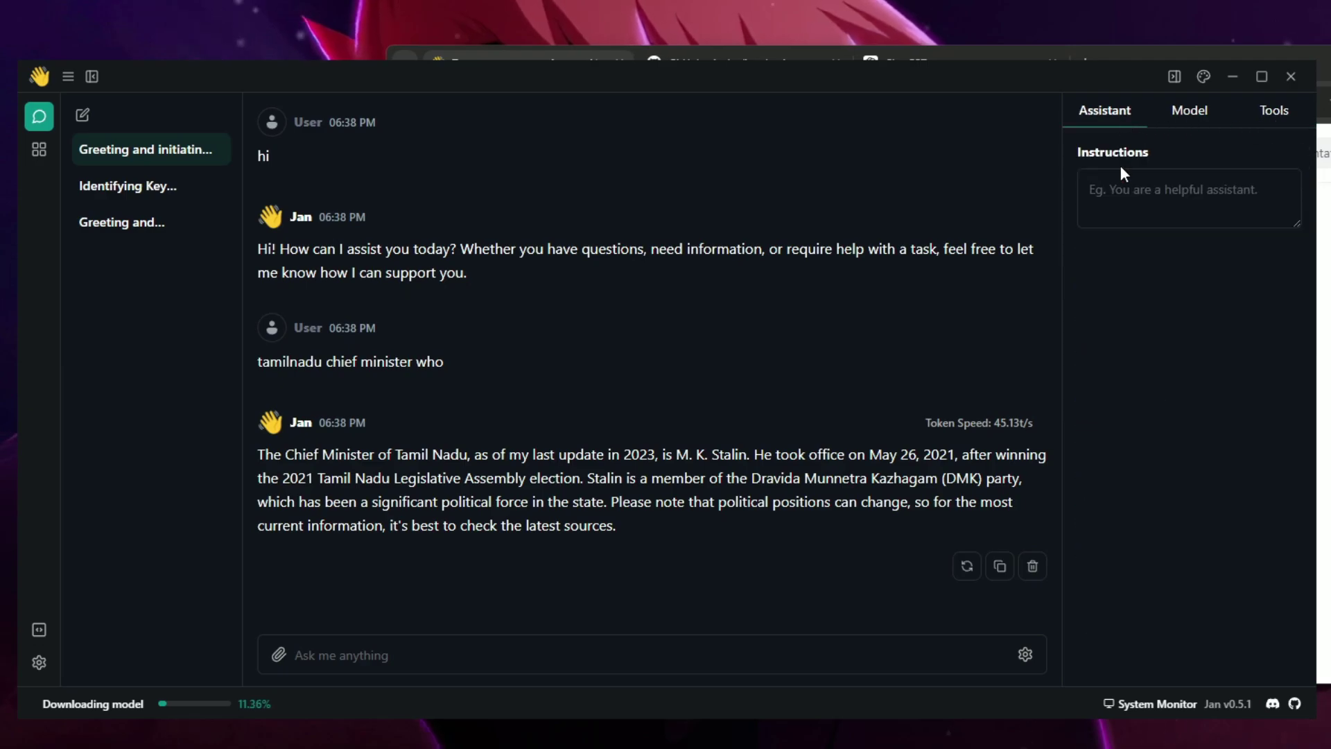
pyautogui.click(1123, 189)
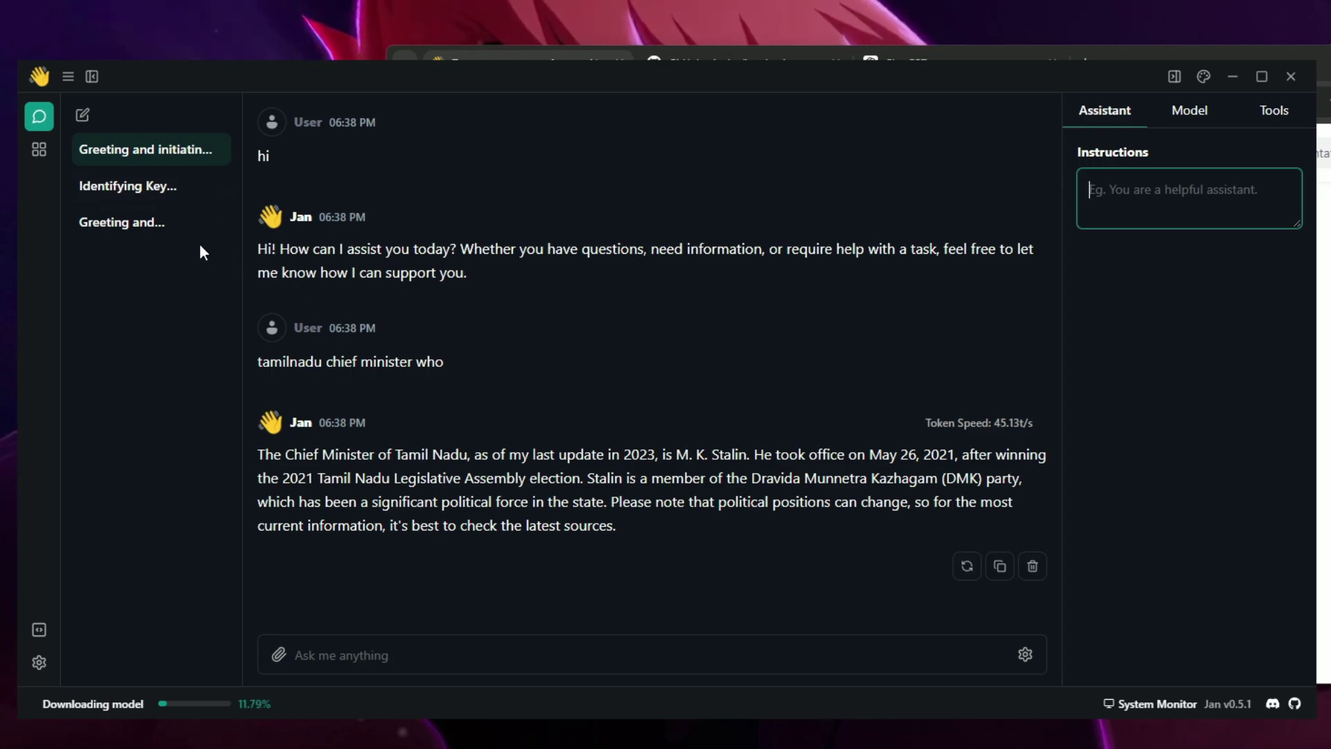
pyautogui.click(83, 115)
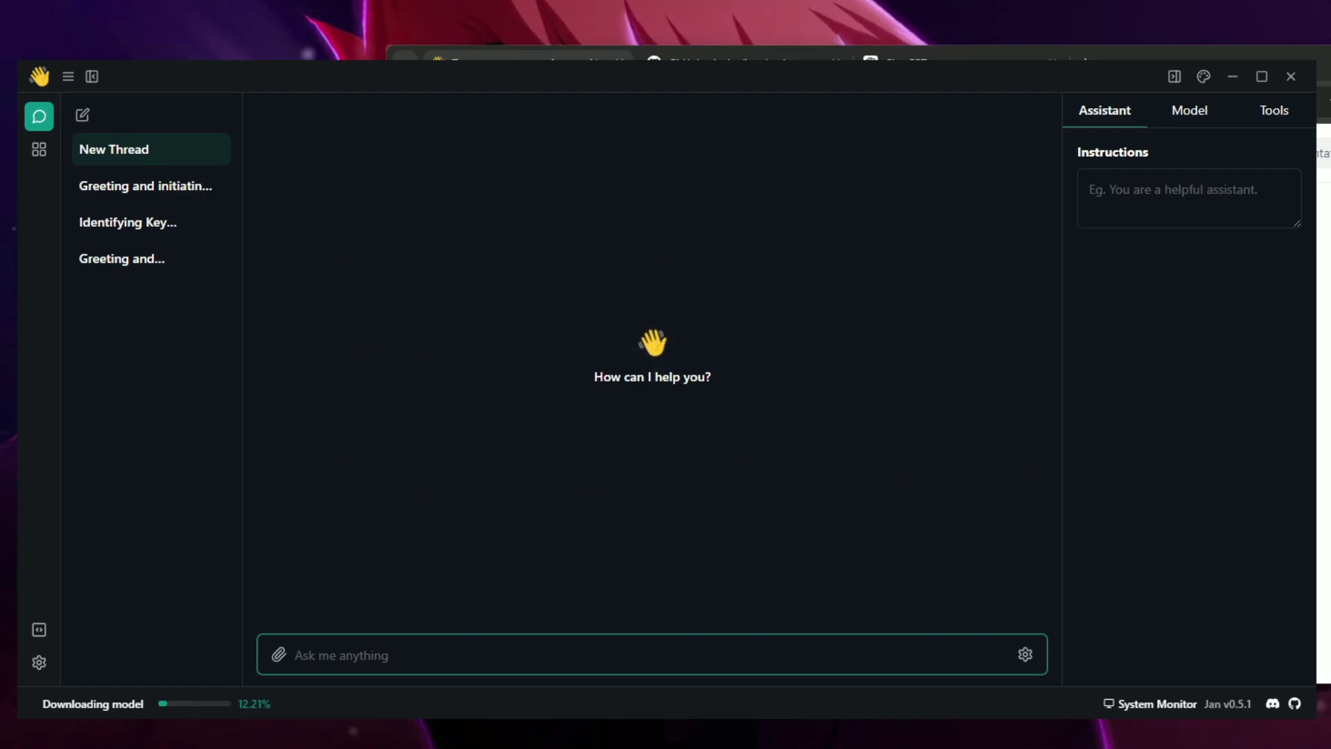
# Review the running models and the CPU, memory and GPU usage in the system monitor, try to stop Phi-3 Mini, and close the monitor
pyautogui.click(1142, 703)
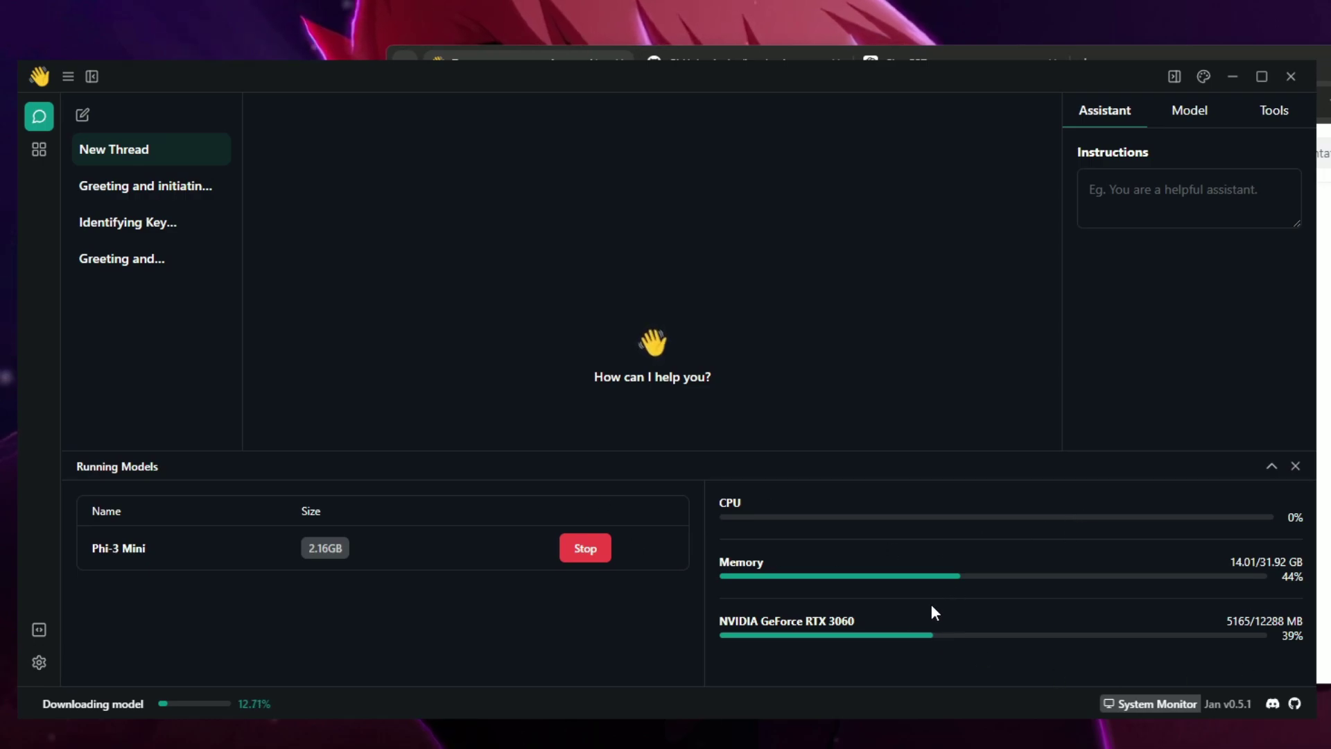
pyautogui.click(590, 554)
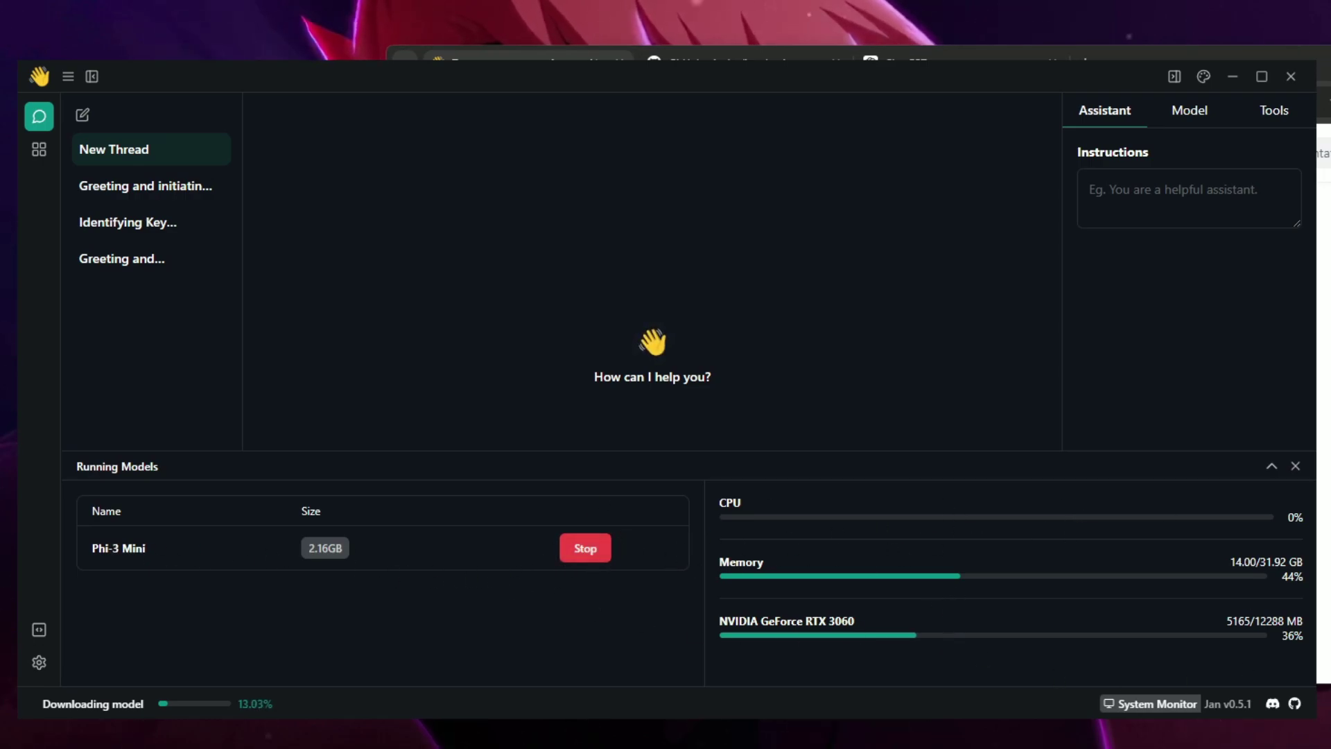
pyautogui.click(1295, 466)
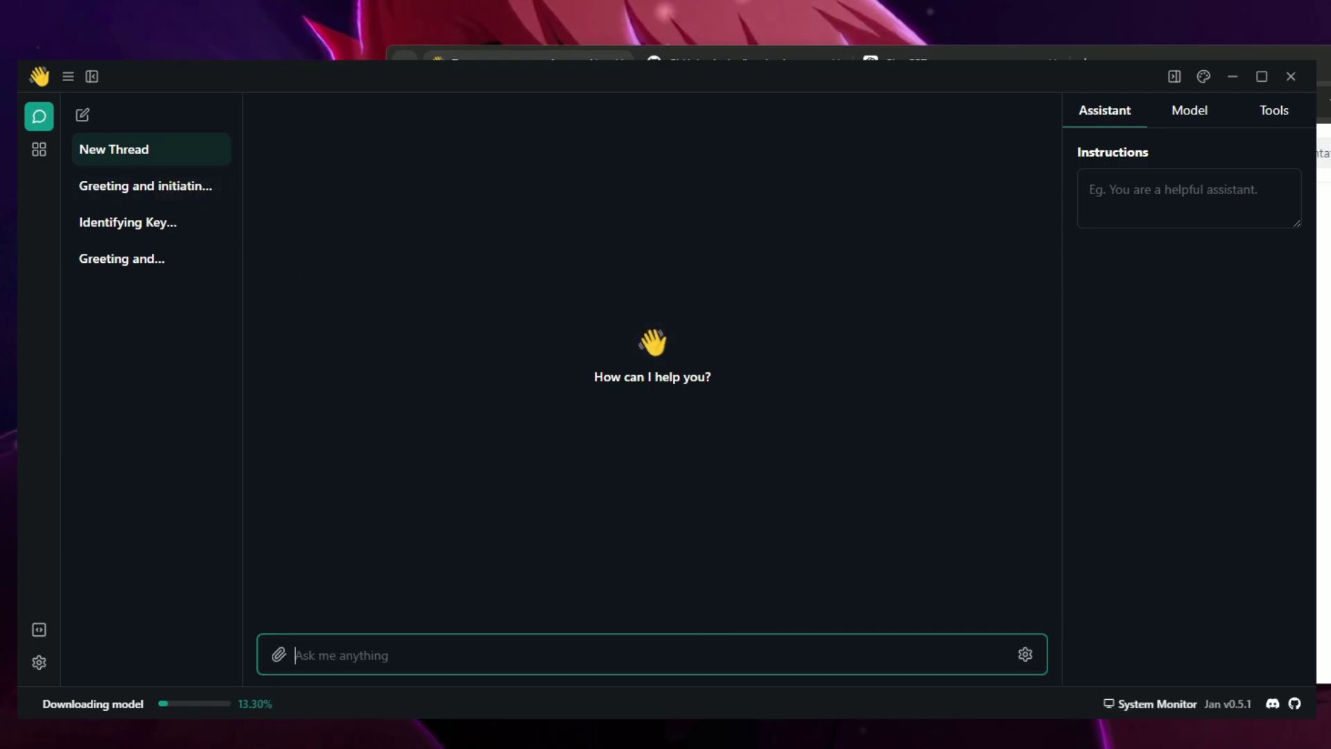
# Attach the "2 MARKS pdf" file to the new thread and ask "what is about this pdf"
pyautogui.moveTo(1330, 444); pyautogui.dragTo(565, 543)
pyautogui.click(458, 635)
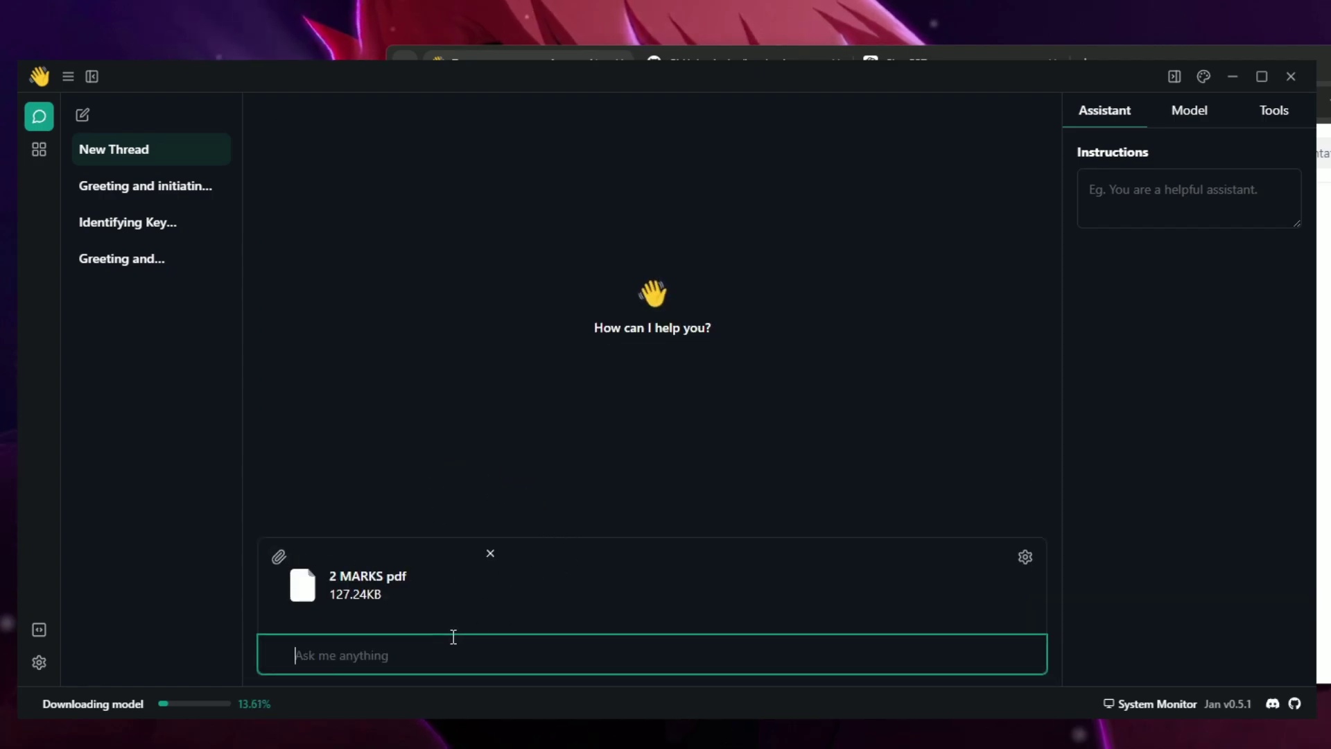
pyautogui.write('wha')
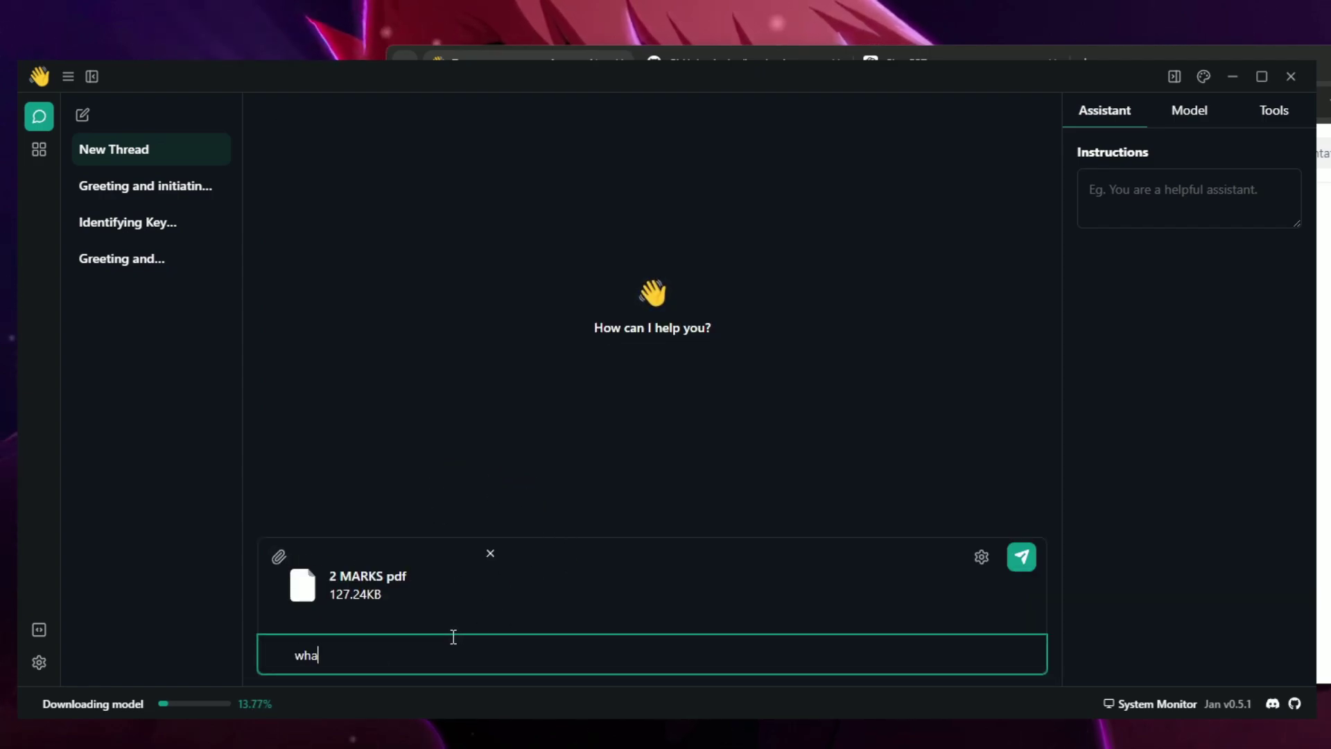
pyautogui.write('t is about thi')
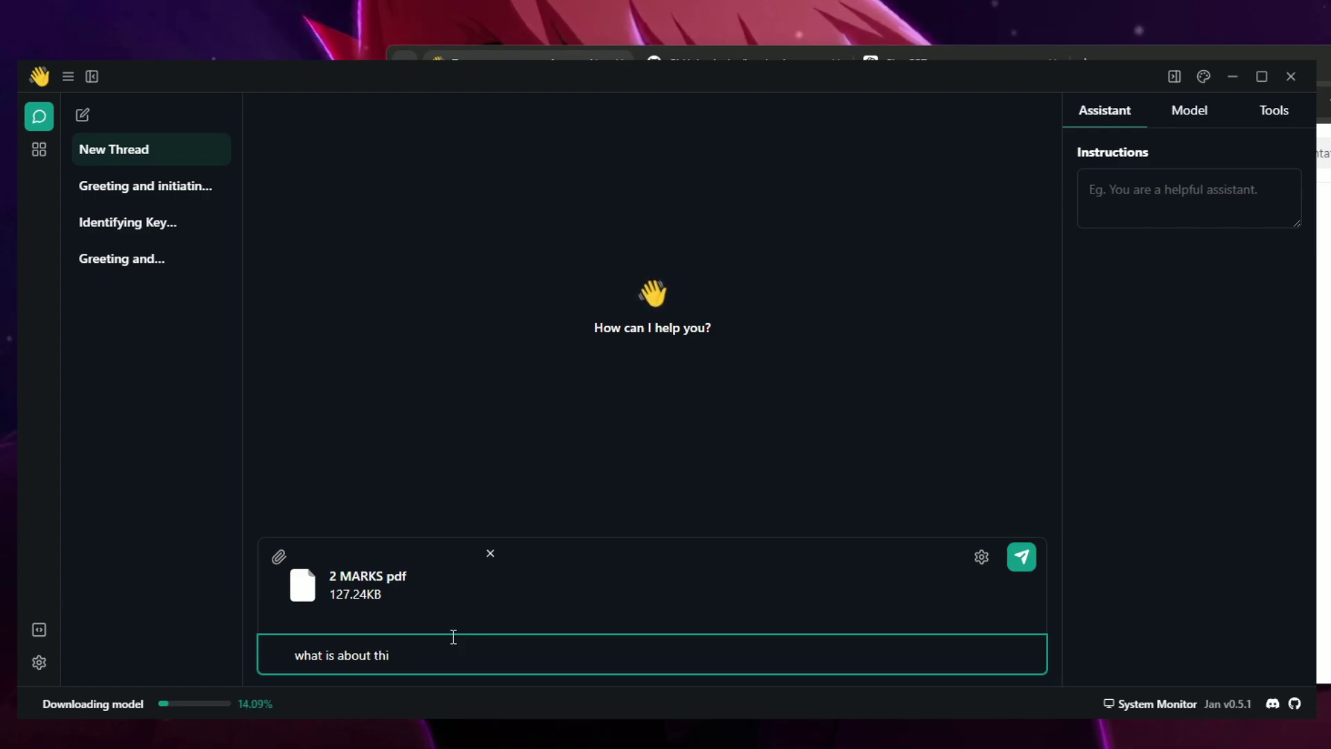
pyautogui.write('os pdf')
pyautogui.press('Return')
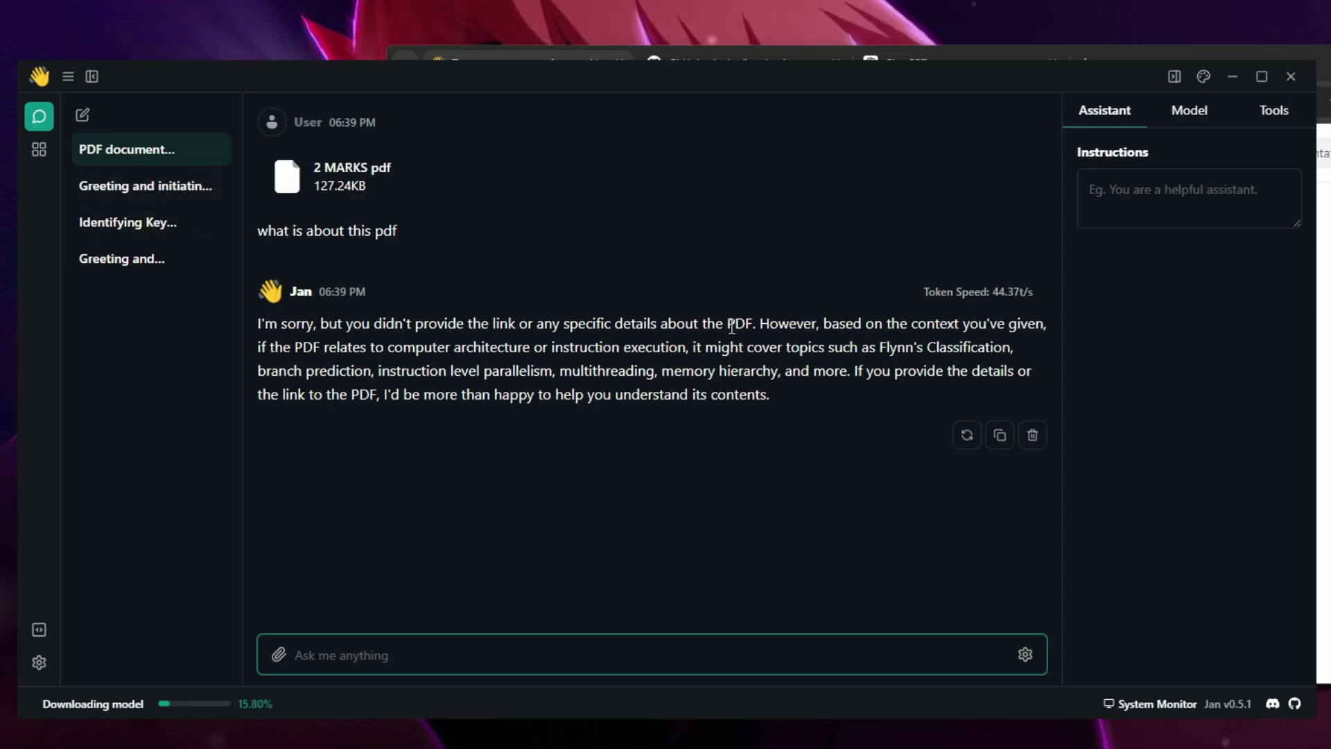
# Read through the assistant's reply about the attached PDF
pyautogui.moveTo(693, 348); pyautogui.dragTo(970, 362)
pyautogui.click(594, 377)
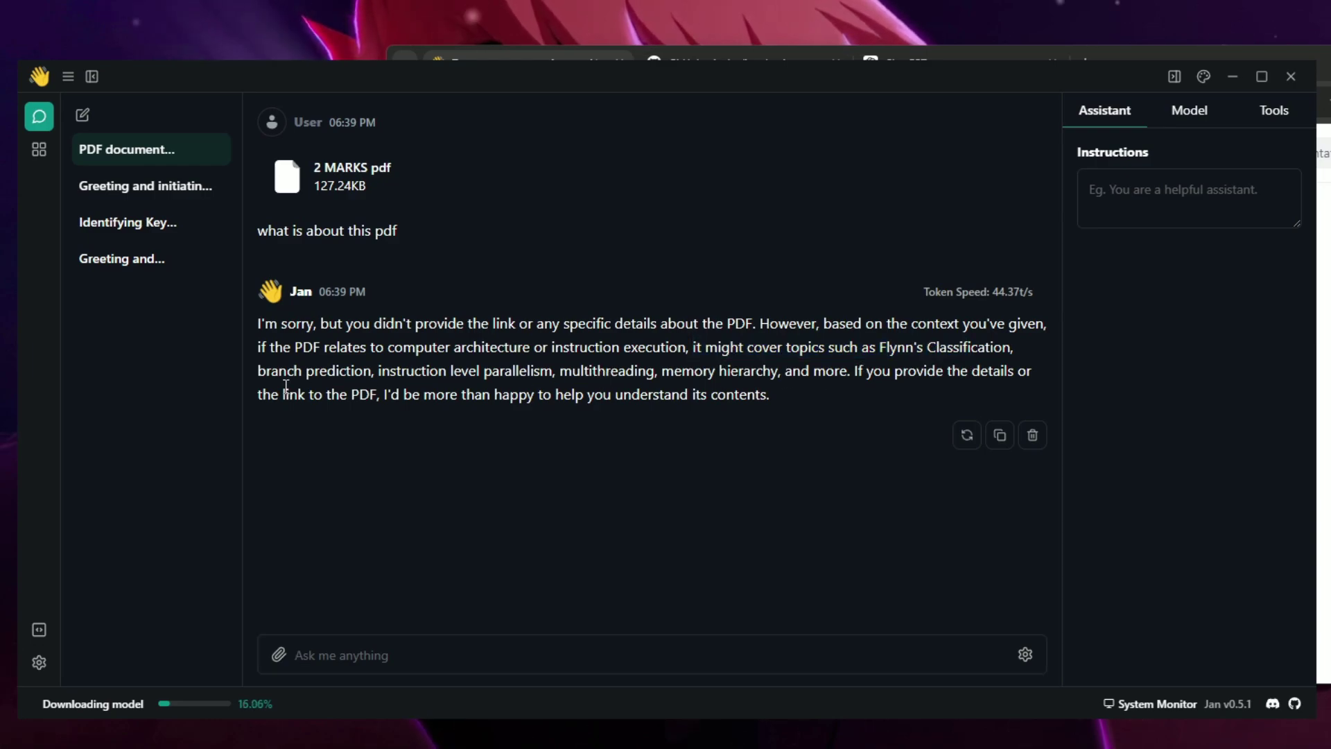
pyautogui.doubleClick(646, 394)
pyautogui.moveTo(691, 387); pyautogui.dragTo(836, 393)
pyautogui.click(877, 377)
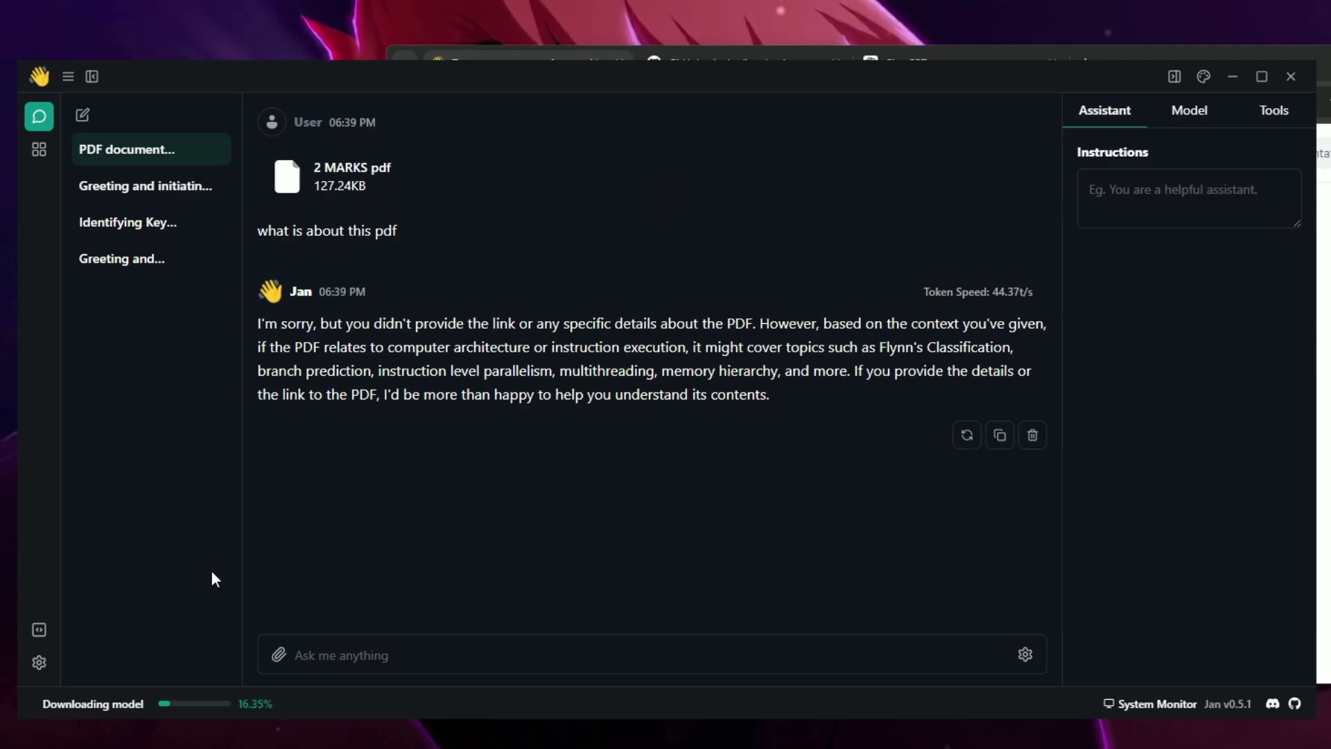
# Review the installed and remote models, the appearance options, and the hotkey list in the settings
pyautogui.click(44, 663)
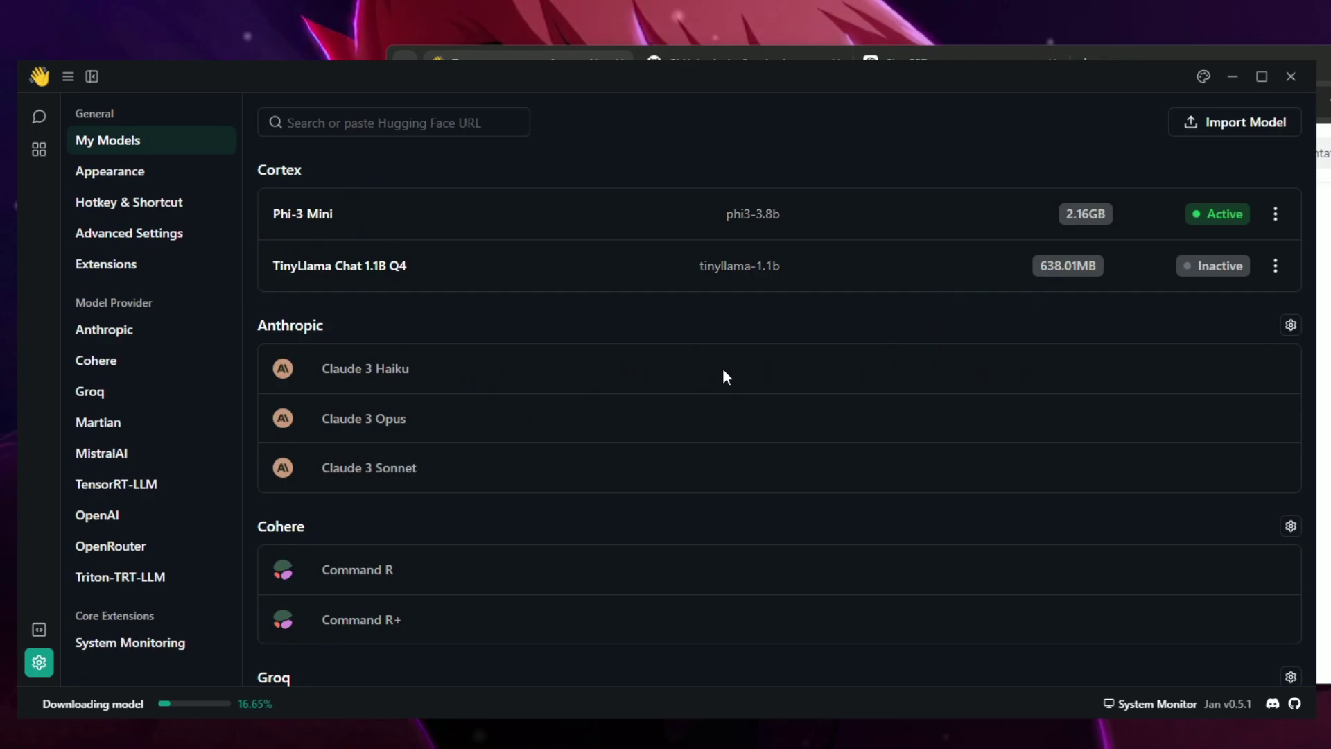
pyautogui.scroll(-7, 723, 368)
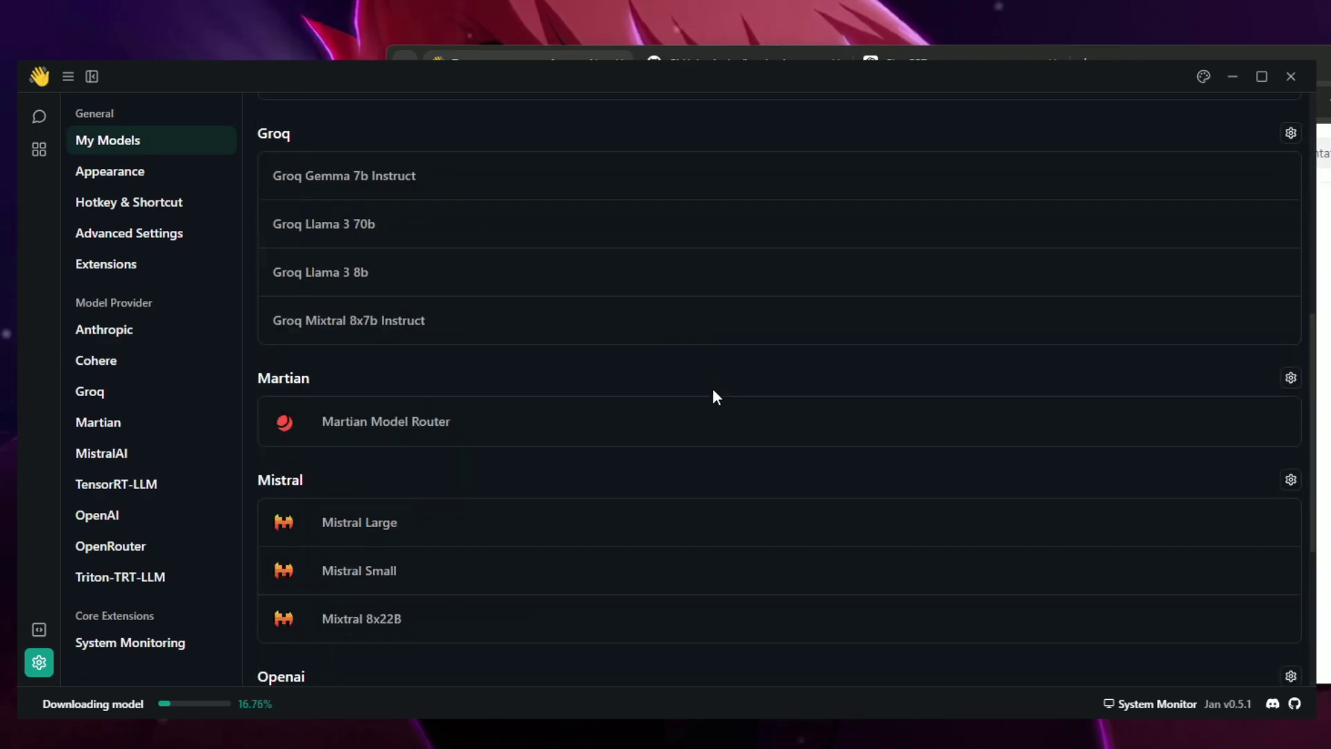
pyautogui.scroll(7, 712, 388)
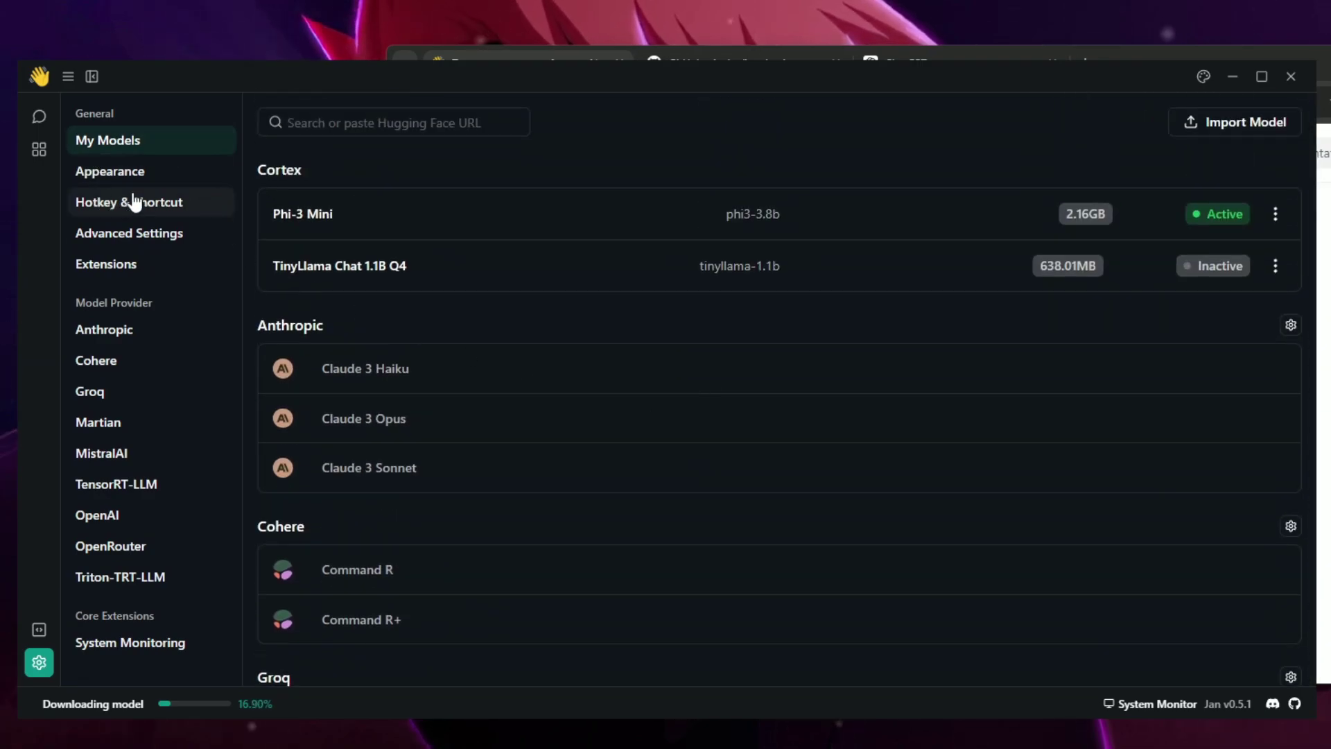
pyautogui.click(110, 171)
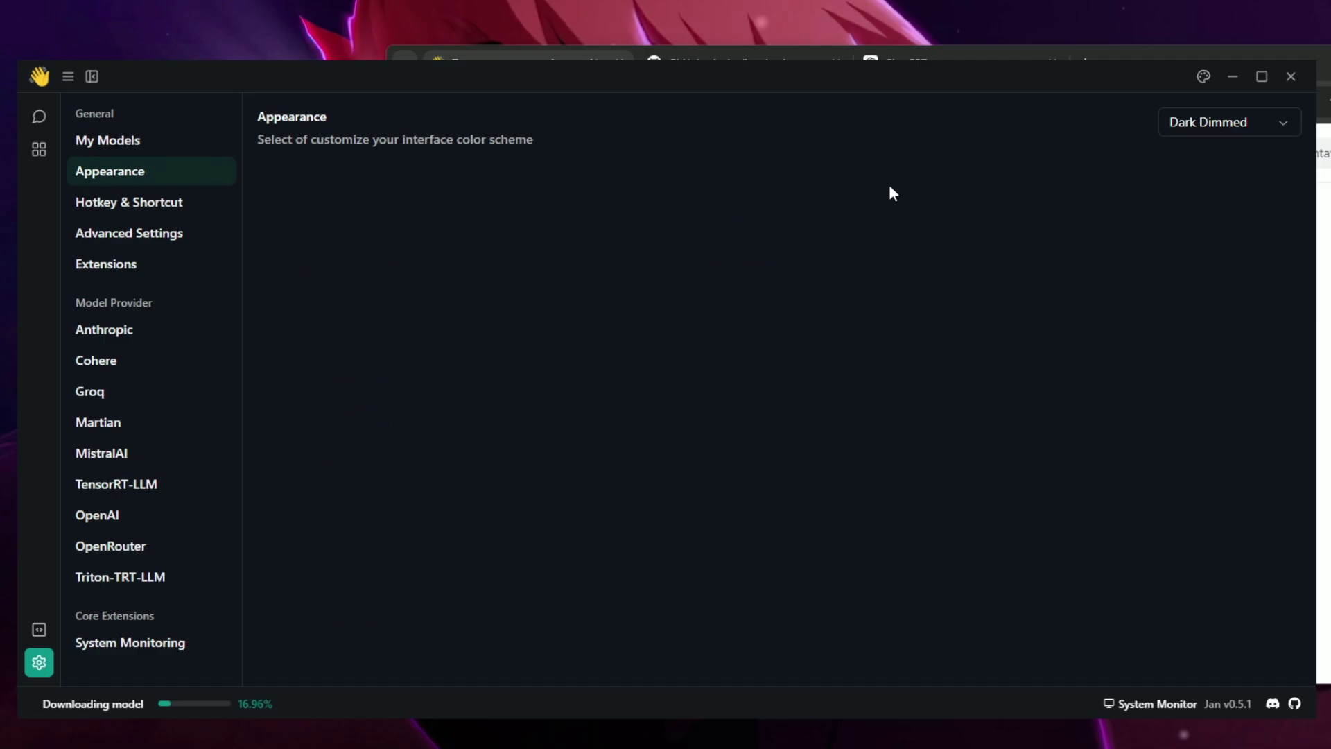
pyautogui.click(139, 210)
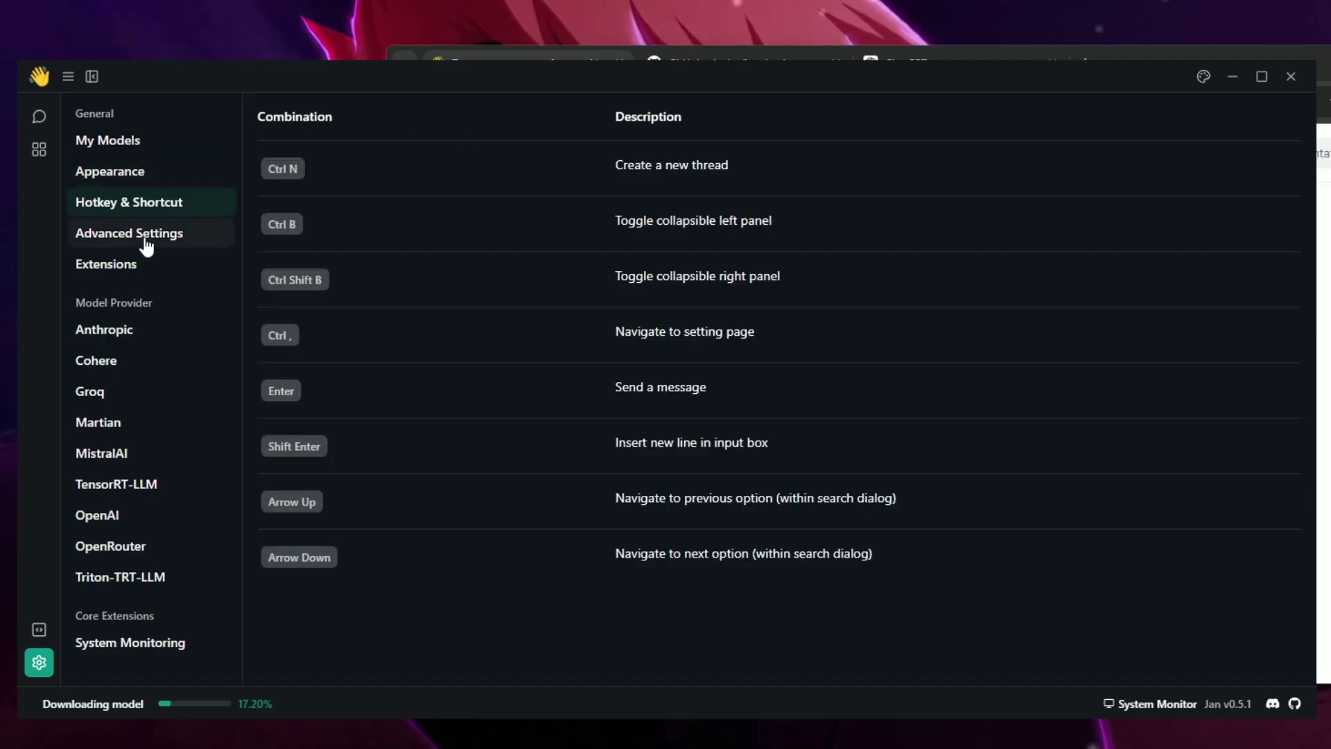
# Look through the advanced settings, including the list of devices available for GPU acceleration
pyautogui.click(146, 238)
pyautogui.click(350, 283)
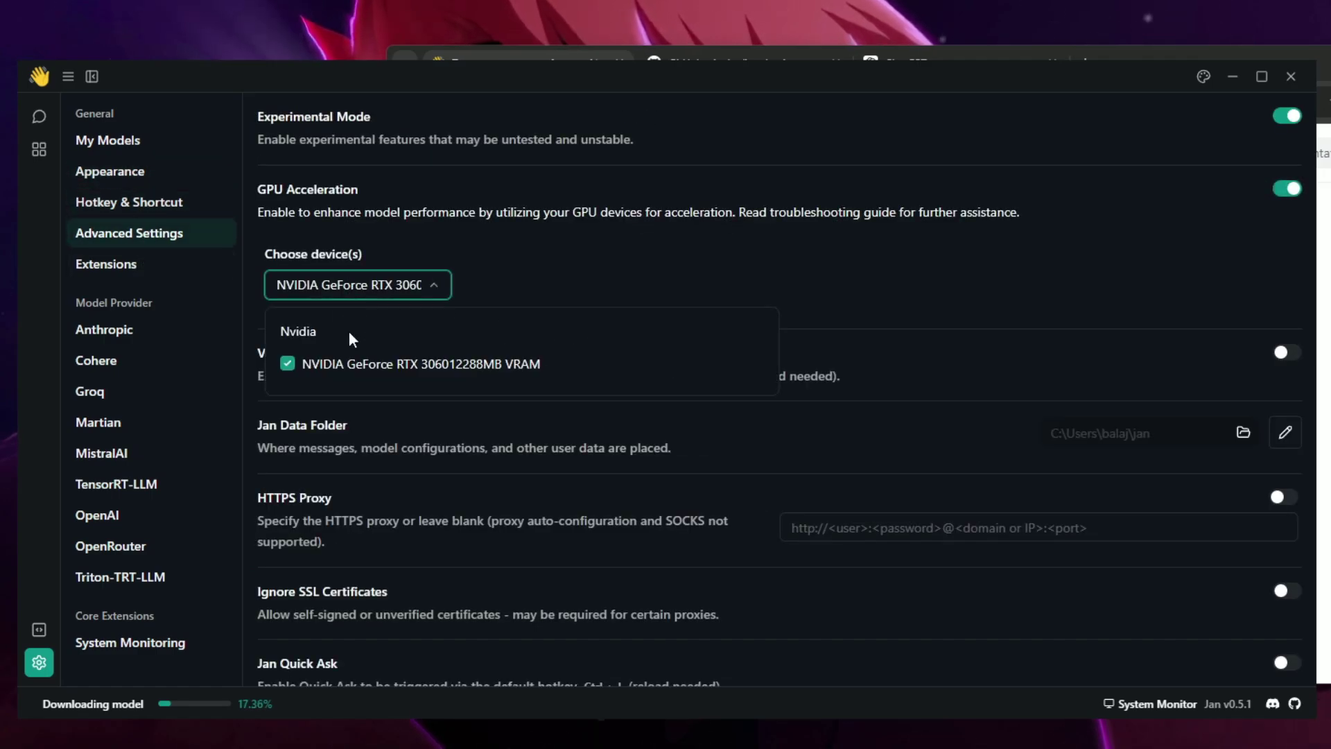
pyautogui.click(388, 286)
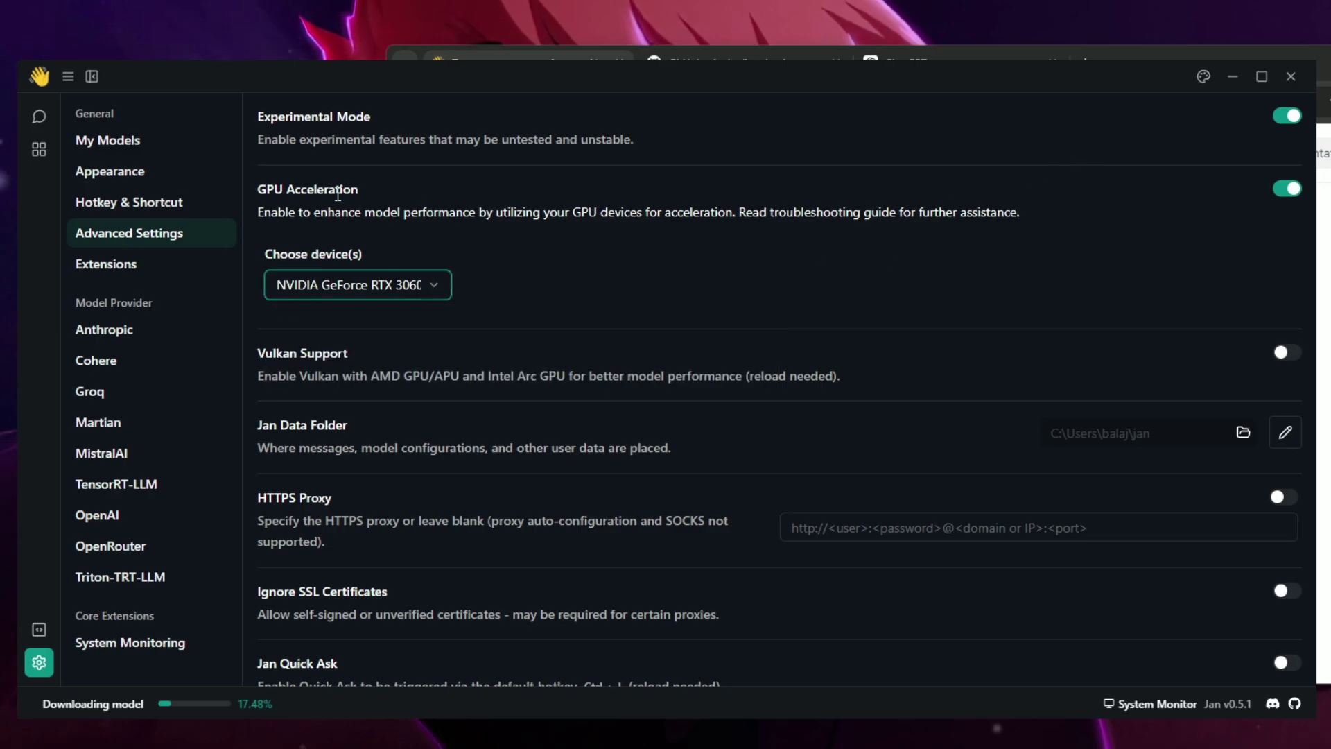
pyautogui.scroll(-3, 938, 296)
pyautogui.scroll(3, 912, 326)
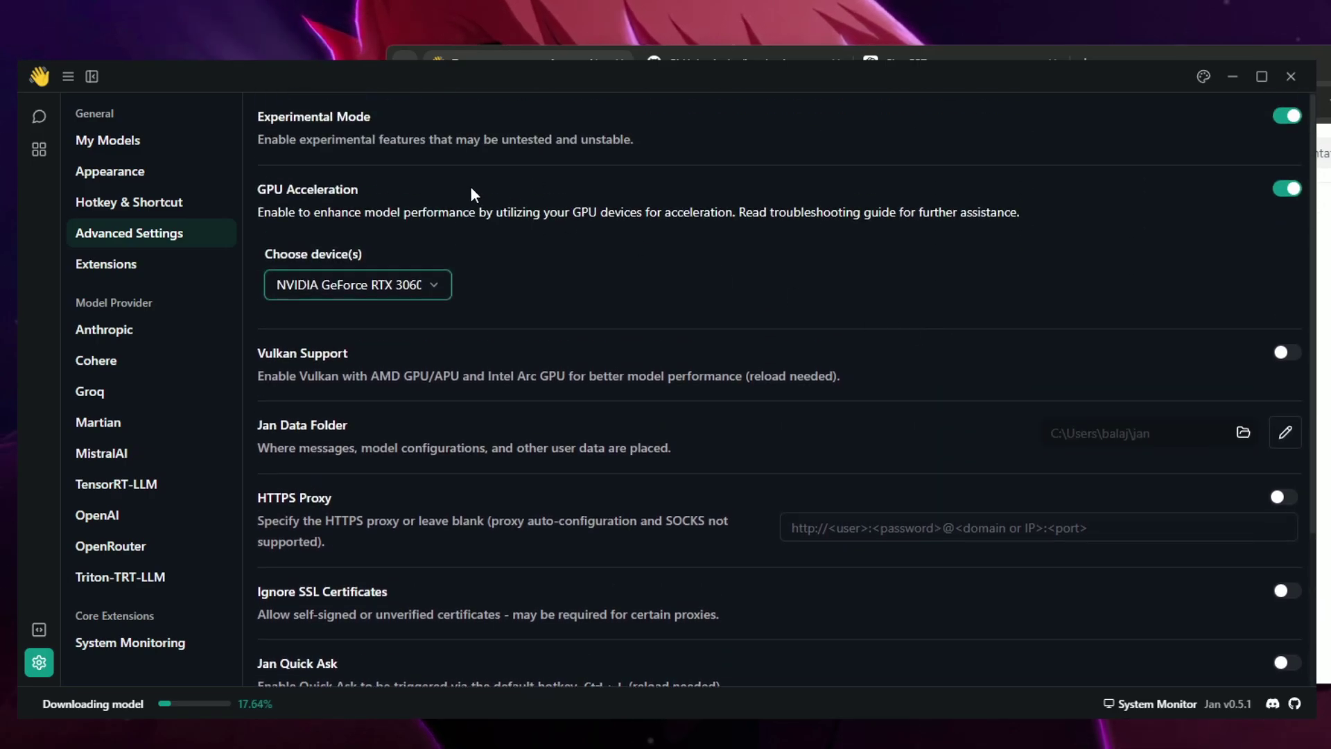
pyautogui.scroll(-3, 740, 335)
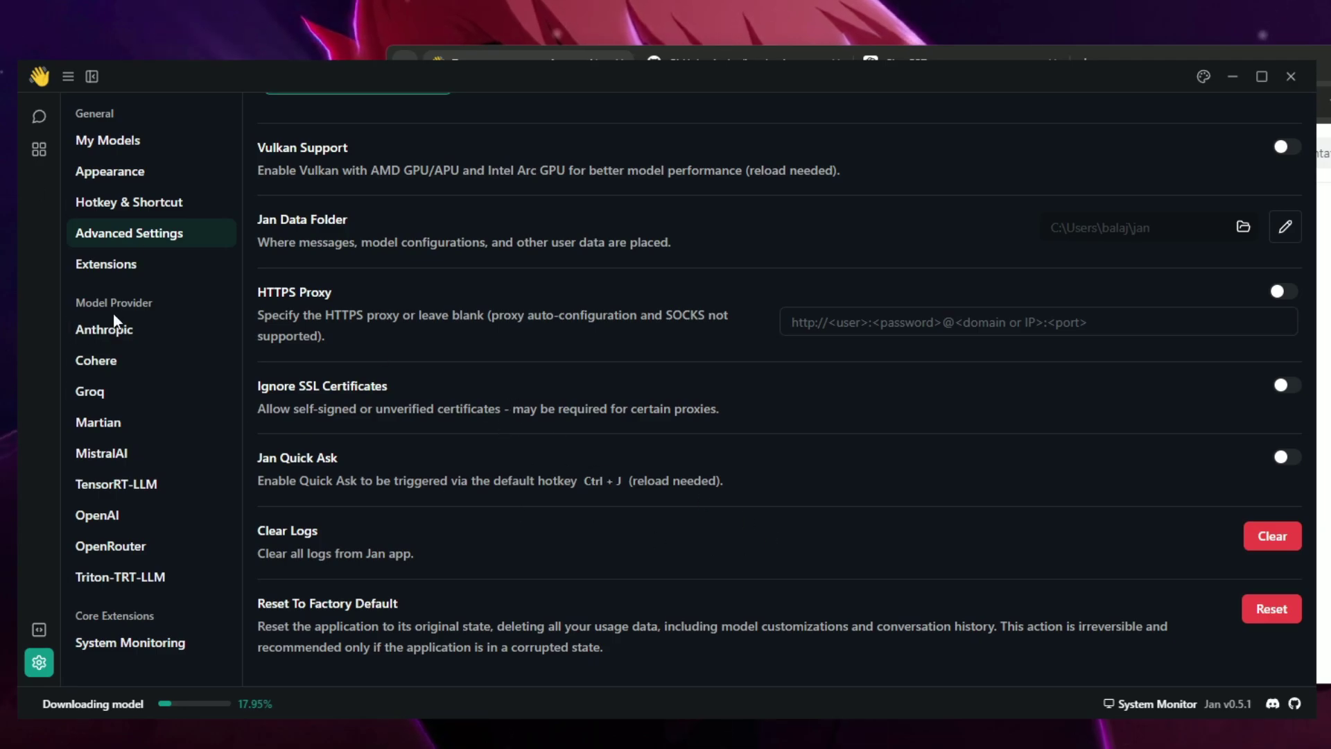
# Review the extensions and the settings of model providers such as Anthropic, Cohere, Groq, Martian, OpenRouter and Triton-TRT-LLM
pyautogui.click(146, 272)
pyautogui.scroll(-7, 694, 395)
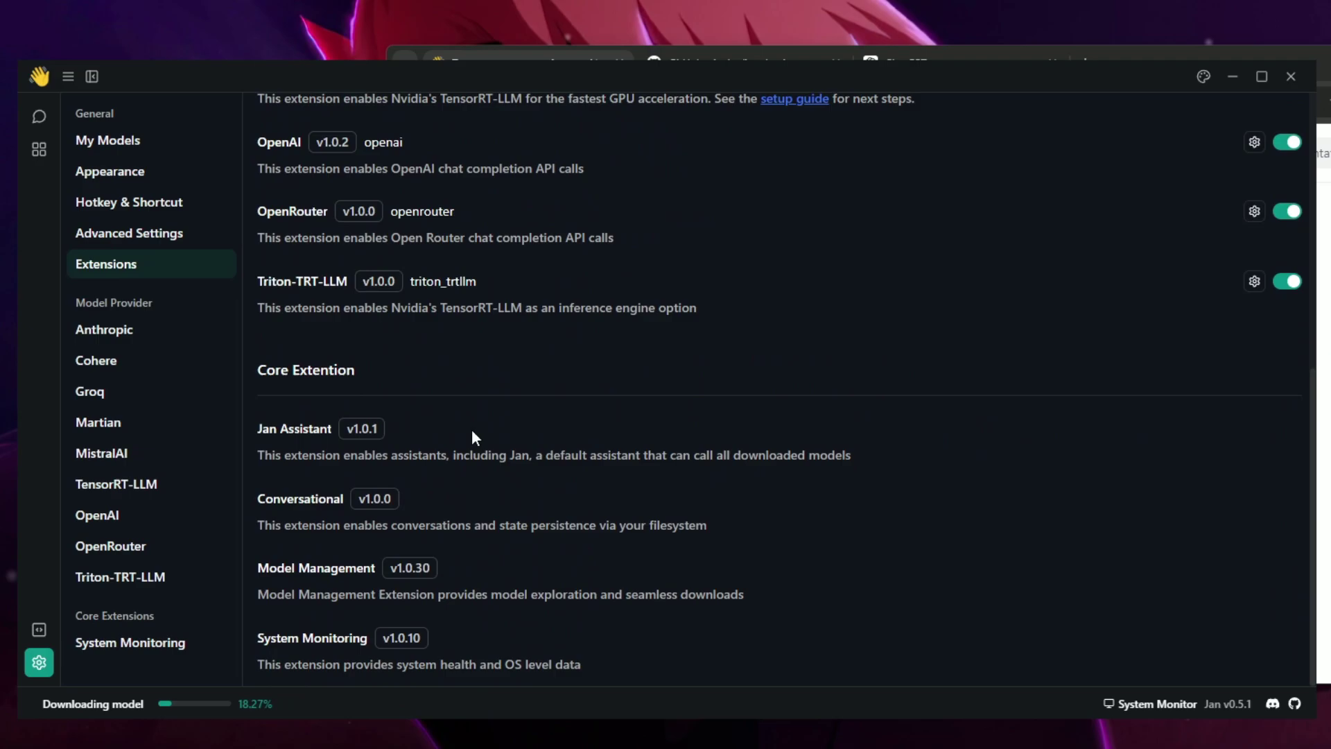
pyautogui.click(167, 333)
pyautogui.click(136, 362)
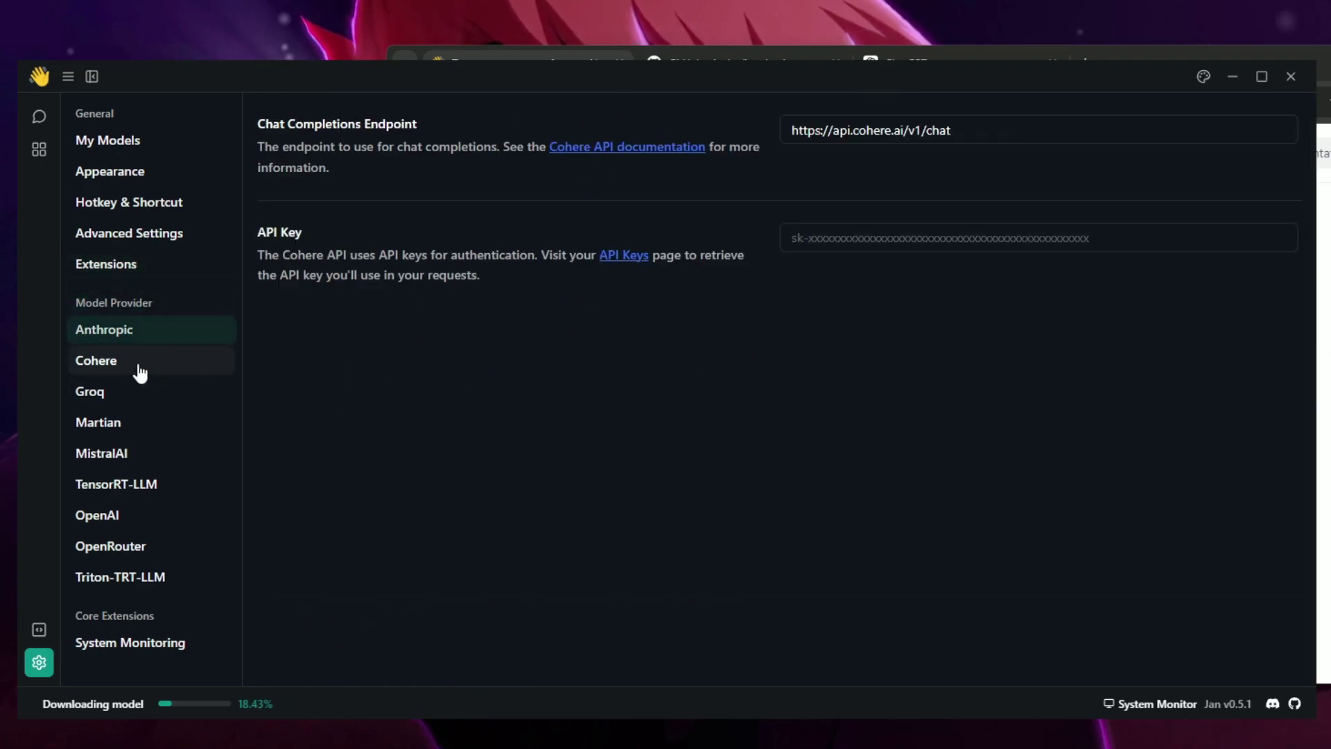
pyautogui.click(145, 395)
pyautogui.click(145, 419)
pyautogui.click(152, 547)
pyautogui.click(156, 579)
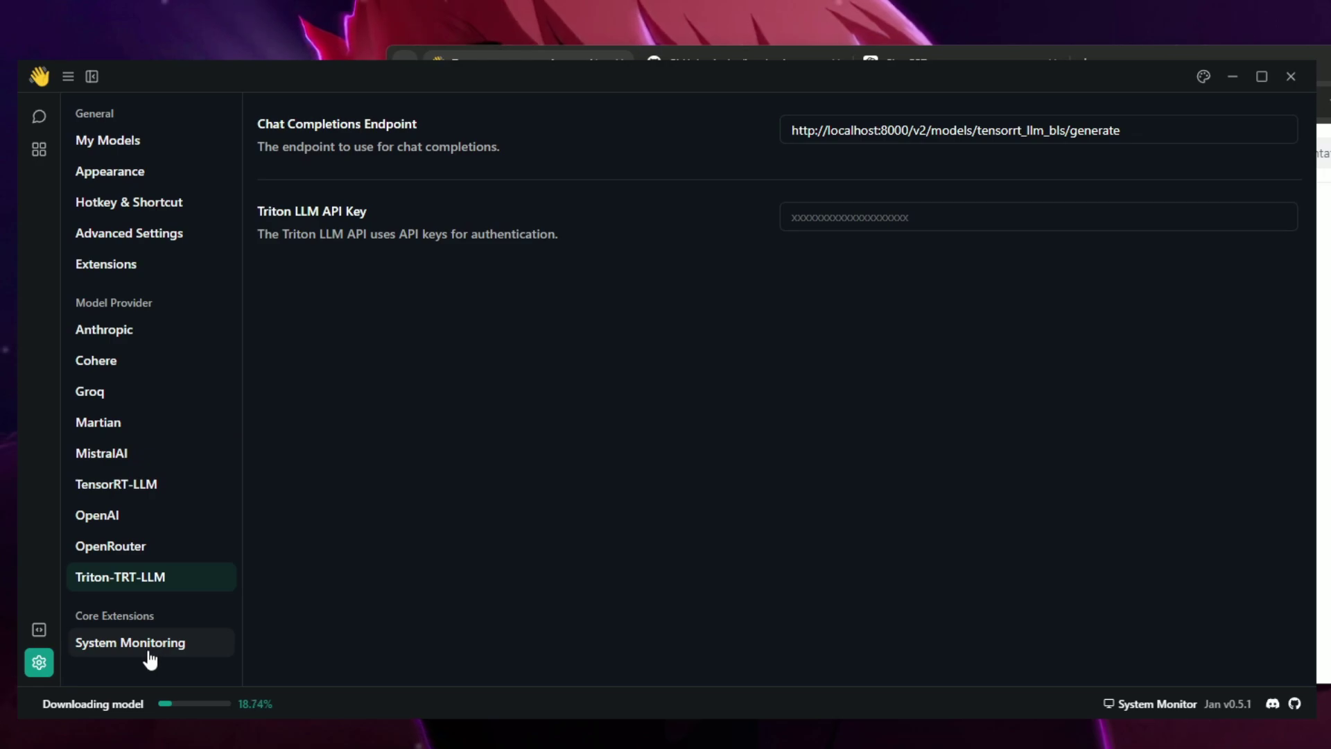
# Look at the local API server options and return to the PDF thread
pyautogui.click(43, 629)
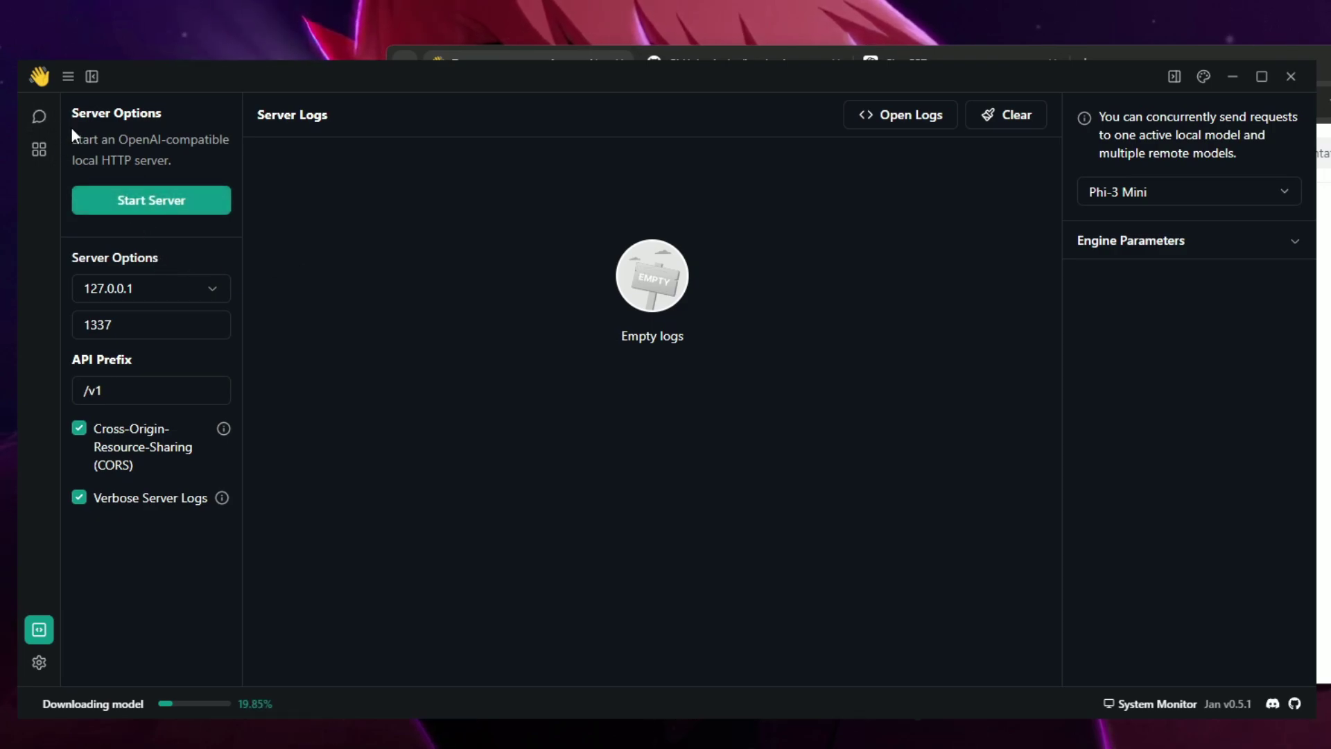
pyautogui.click(40, 119)
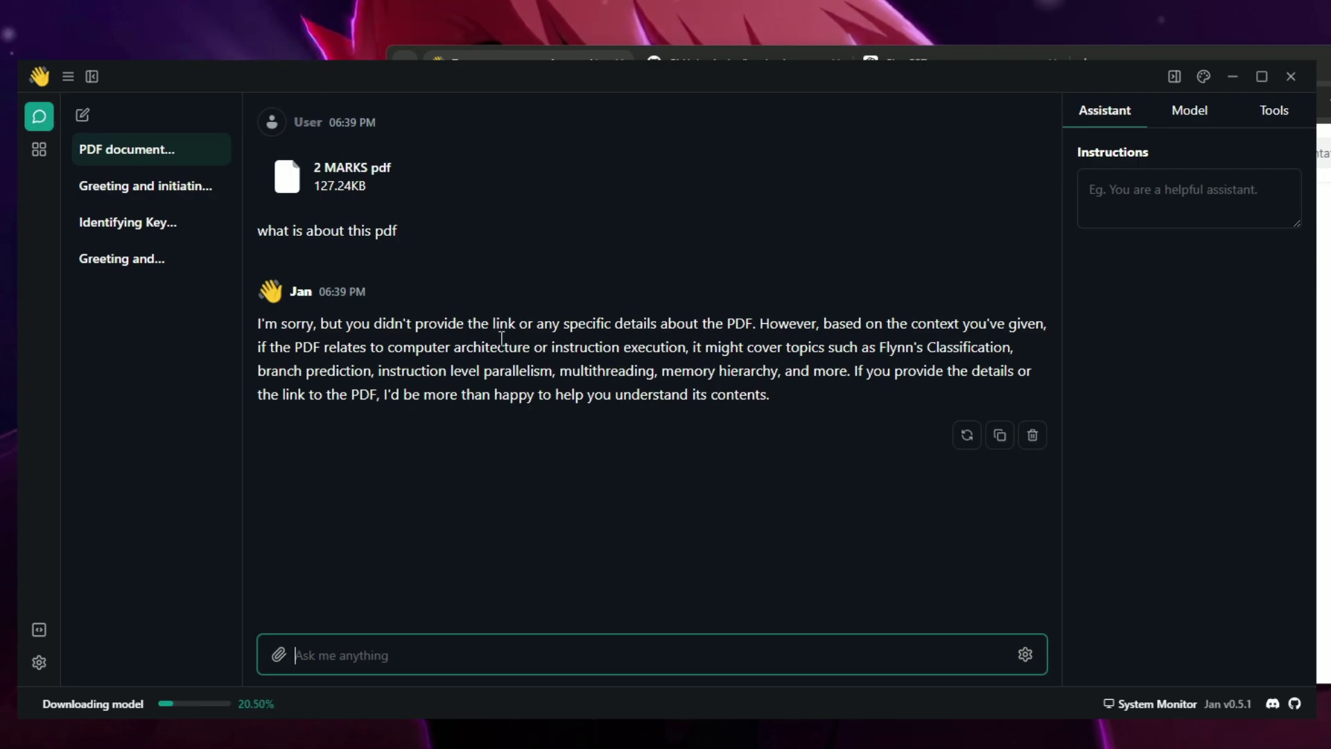
# Switch to ChatGPT in the browser, send "hh", check the model options for its reply, and minimize the browser
pyautogui.moveTo(732, 85); pyautogui.dragTo(832, 172)
pyautogui.click(809, 2)
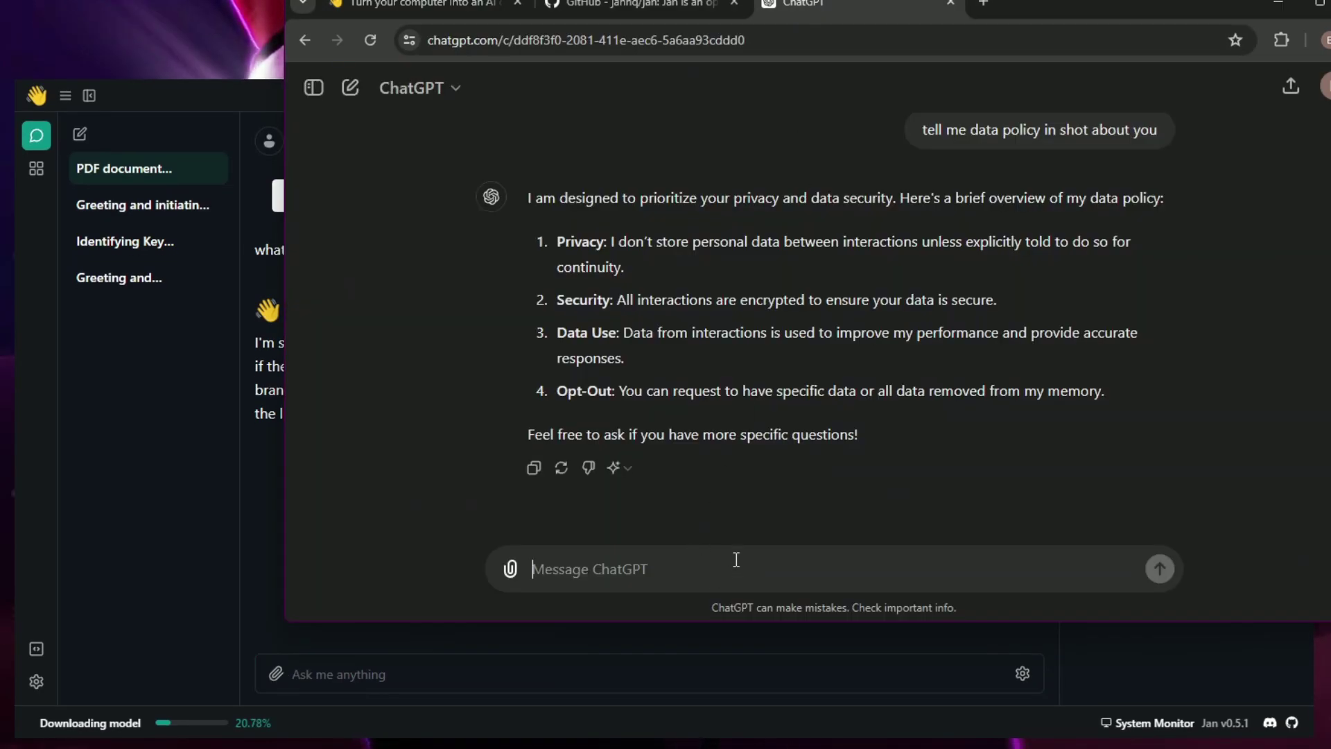
pyautogui.write('hh')
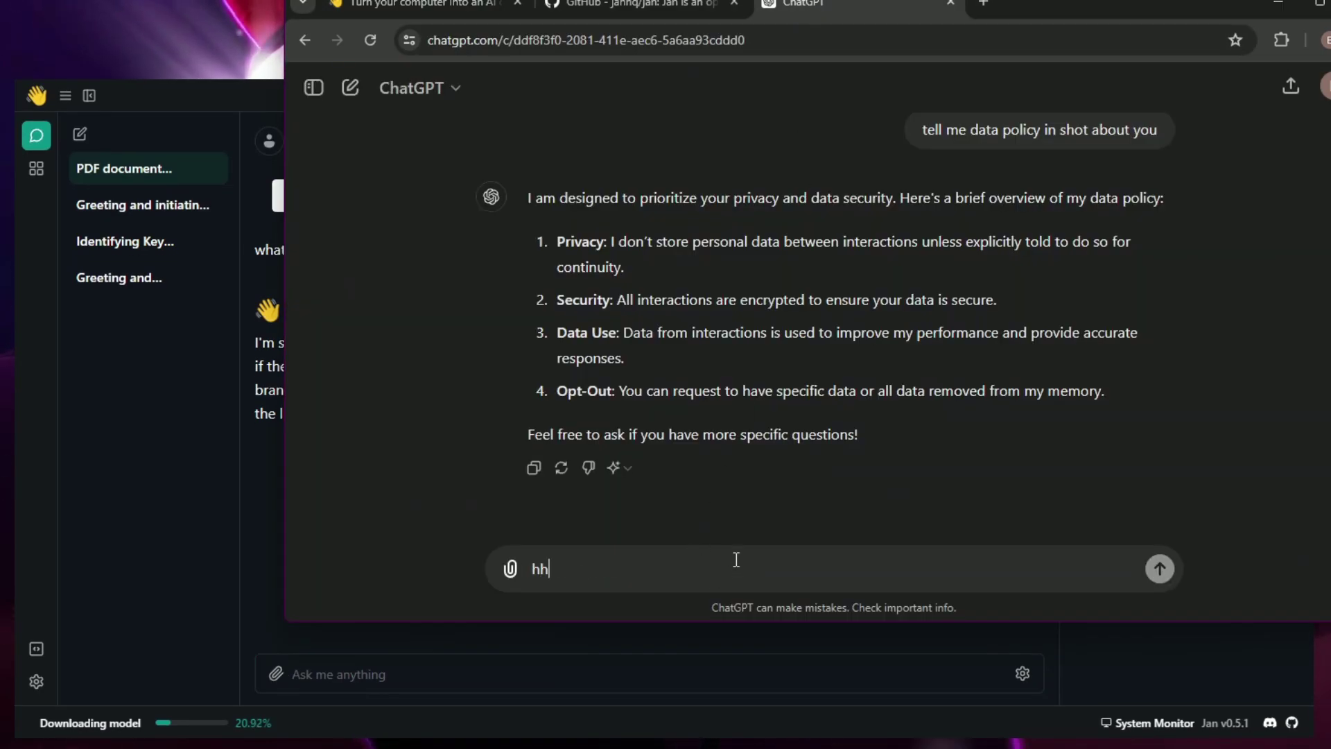
pyautogui.press('Return')
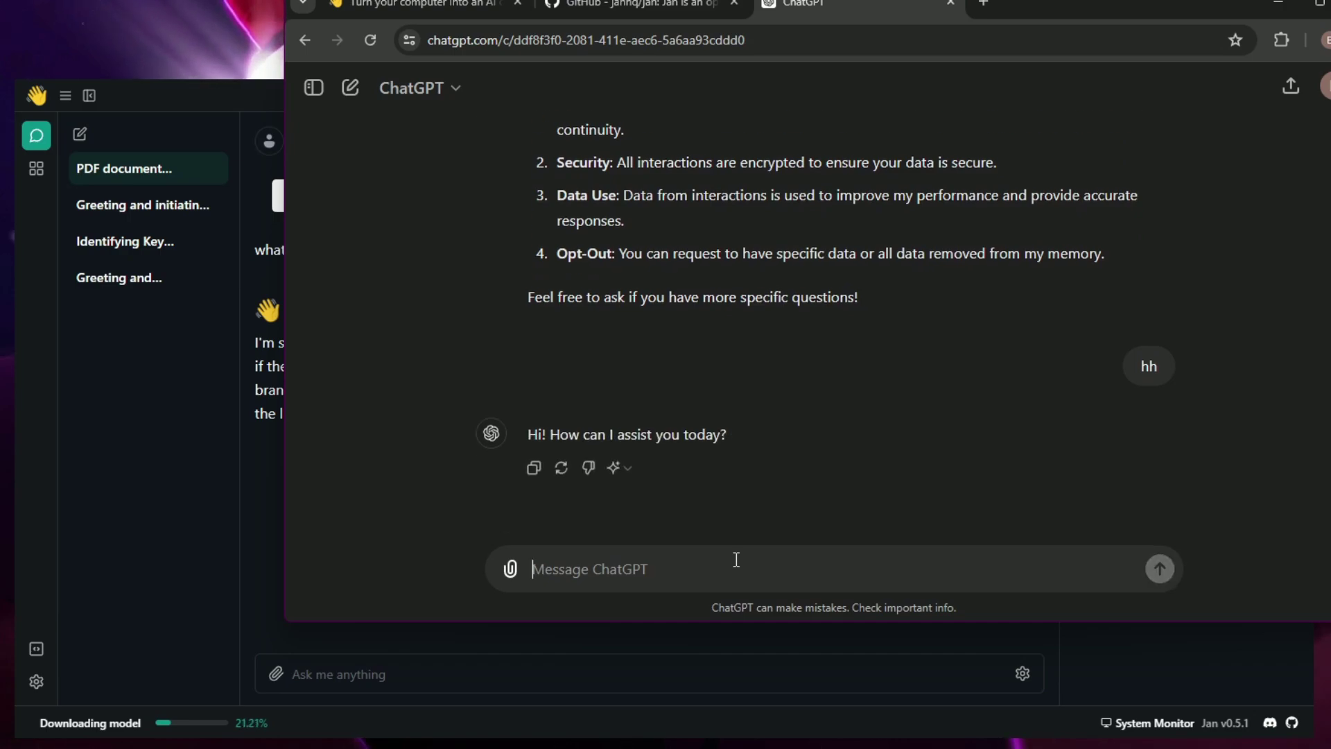
pyautogui.click(616, 467)
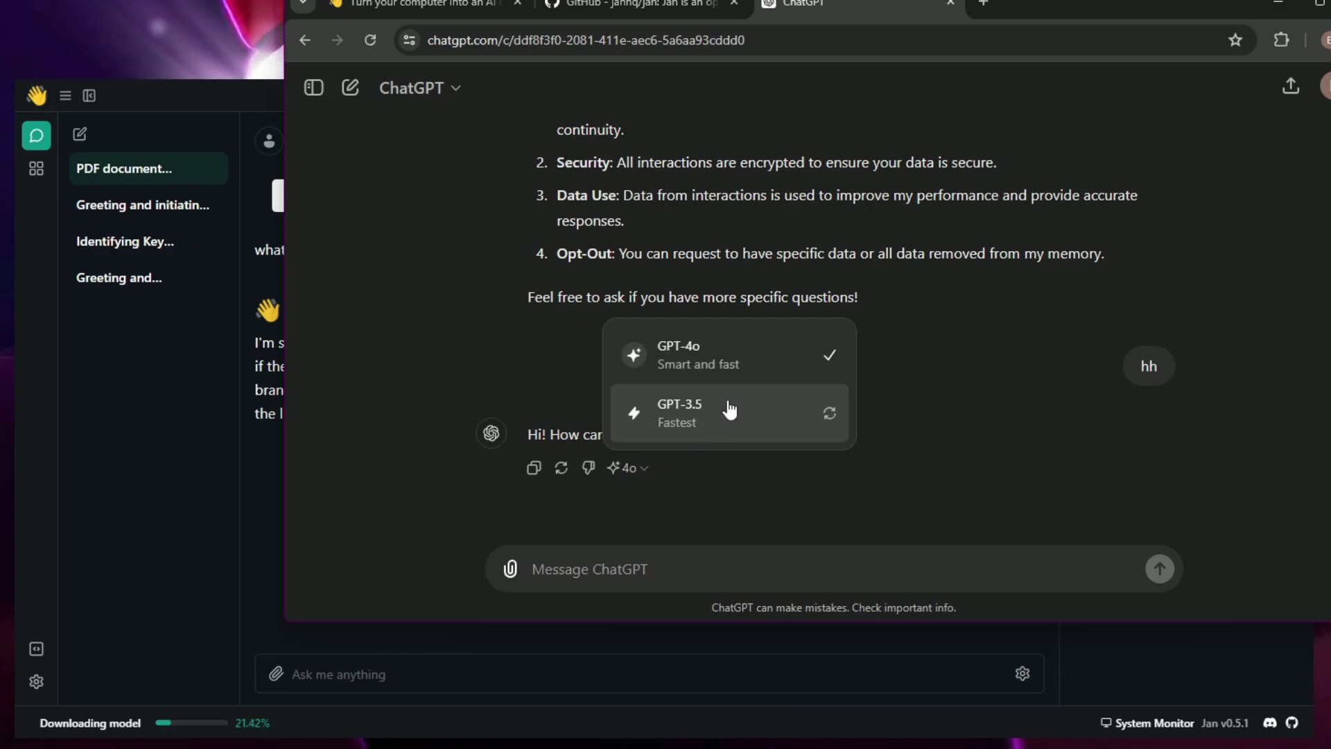
pyautogui.click(1277, 4)
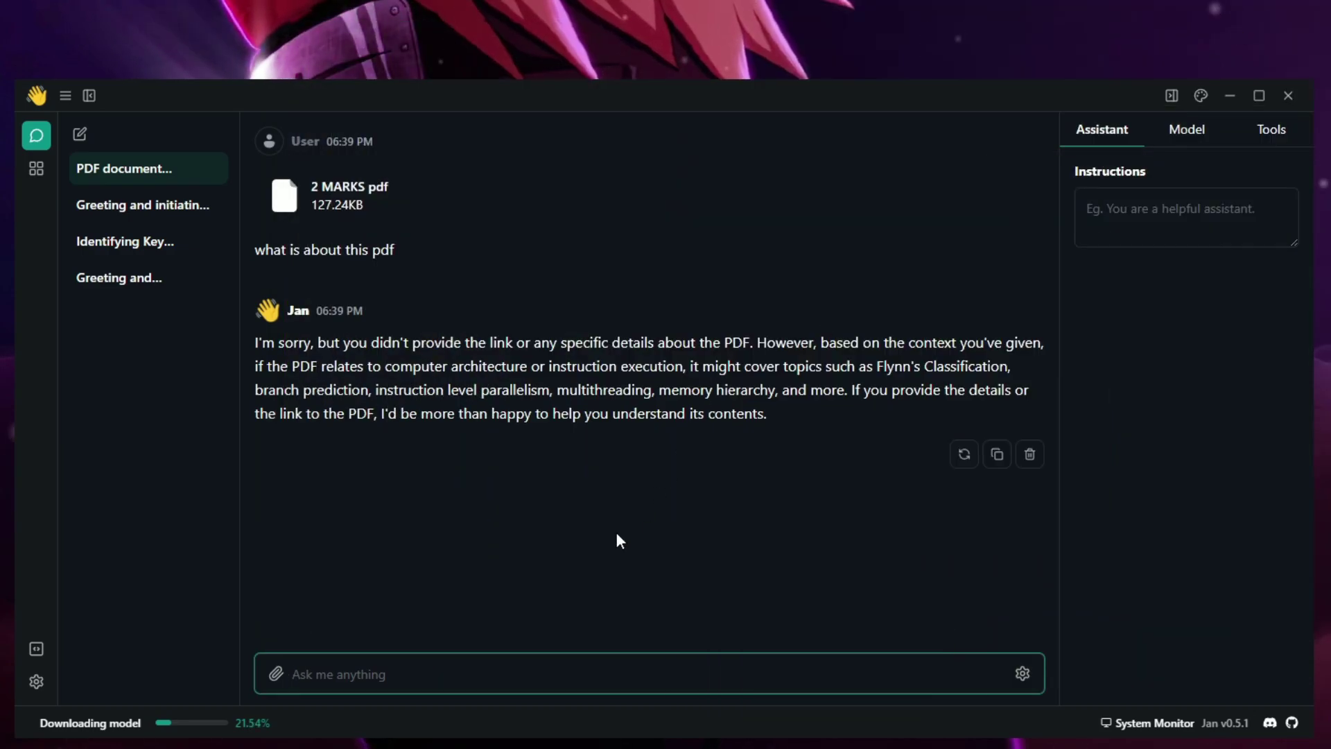